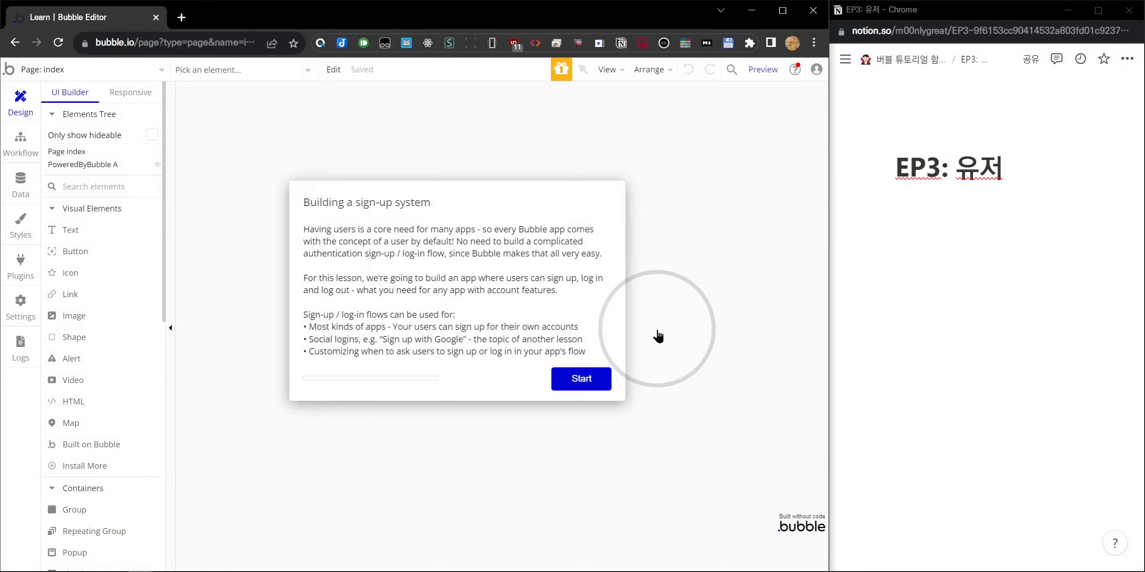
Start the 'Building a sign-up system' tutorial lesson.
click(568, 384)
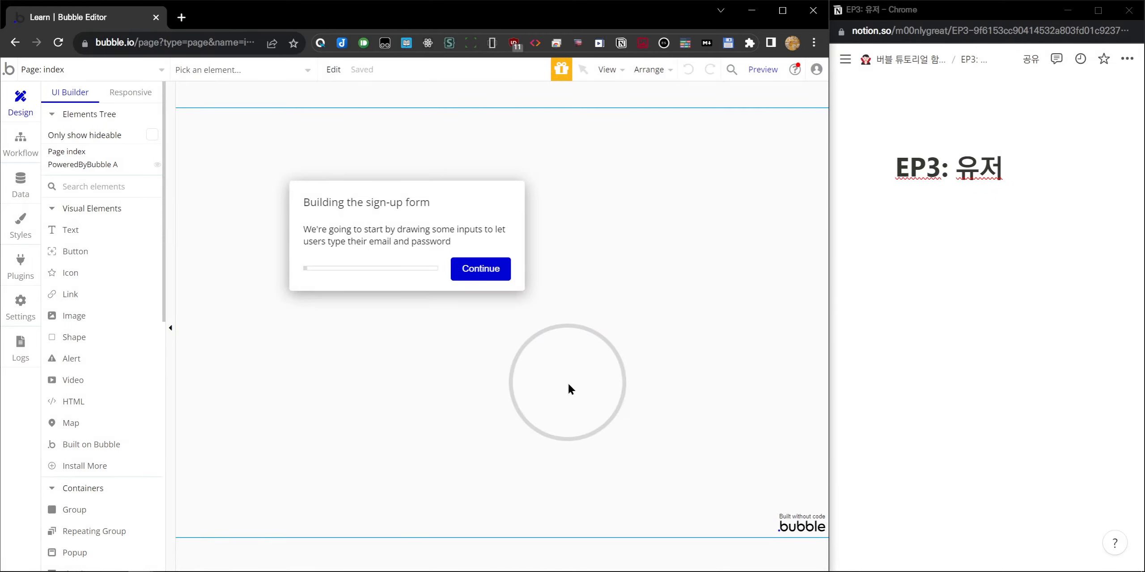
Write the question '회원가입은 왜 필요한가?' below the EP3: 유저 title.
click(1028, 246)
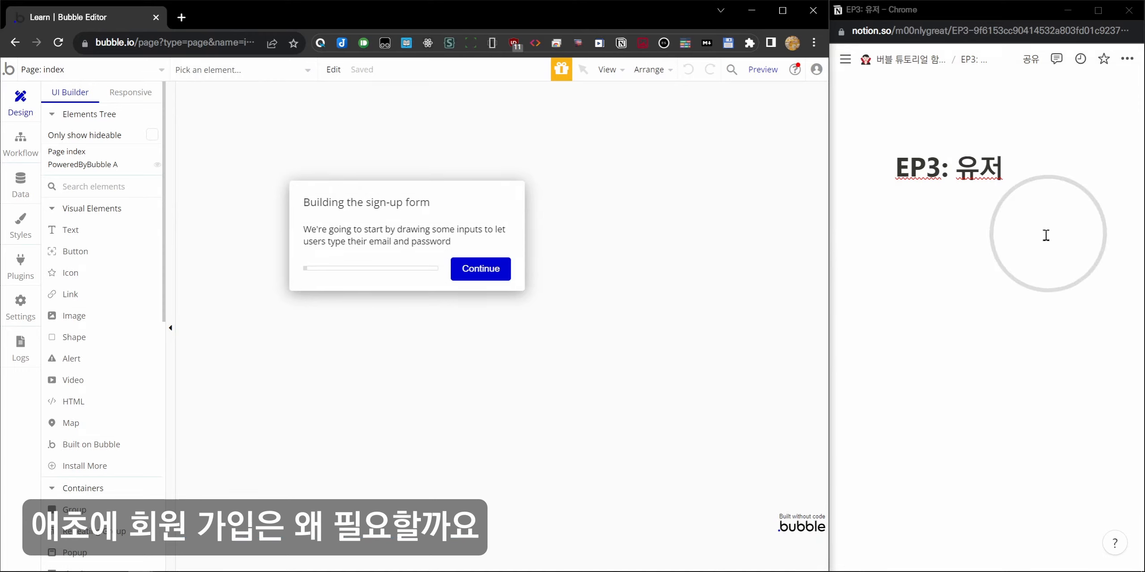
text(회원가입의)
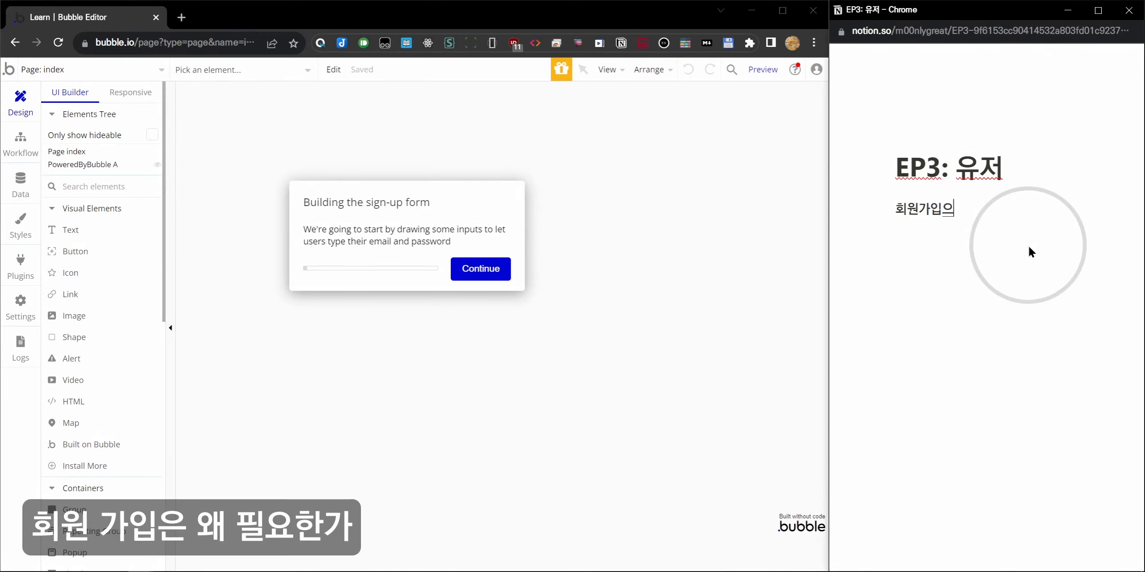
key(BackSpace)
text(은 왜 필요한가?)
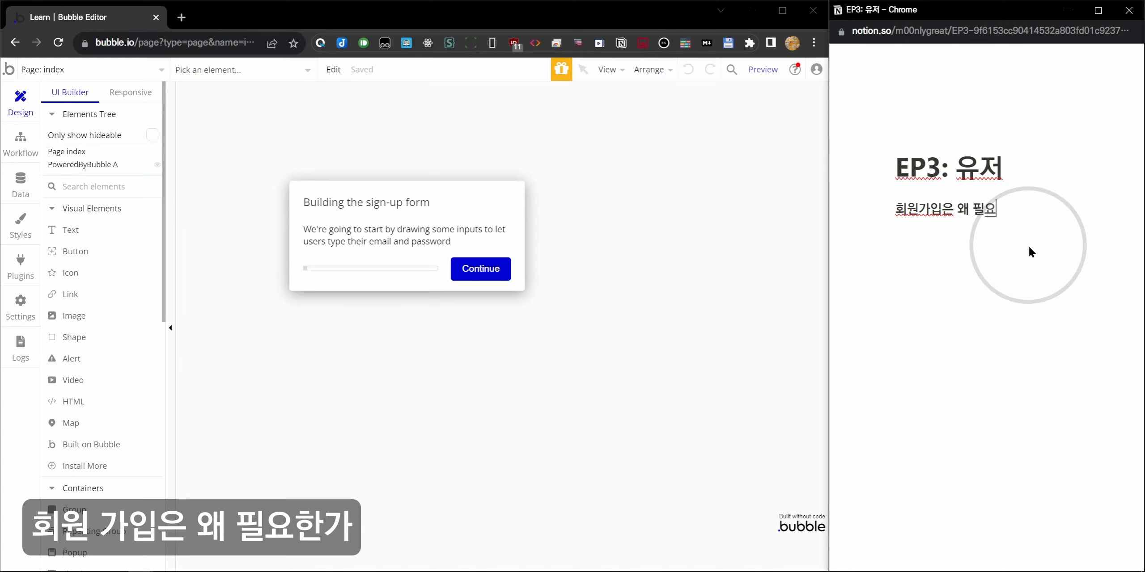
key(Return)
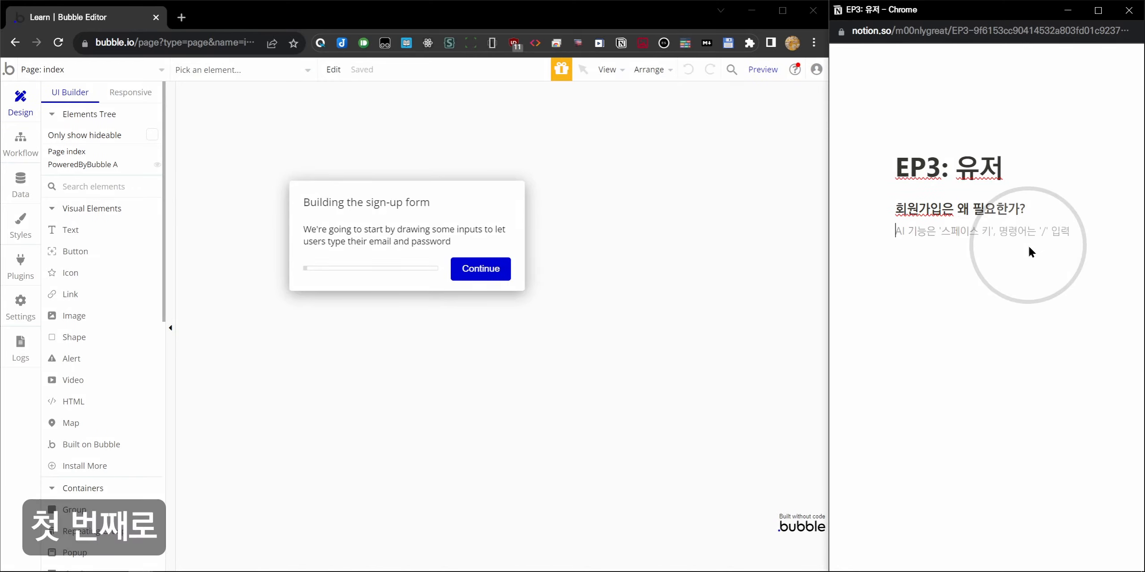
Add numbered items '사용자를 '식별'하기 위해' and '사용자를 '인증'하기 위해'.
text(1.)
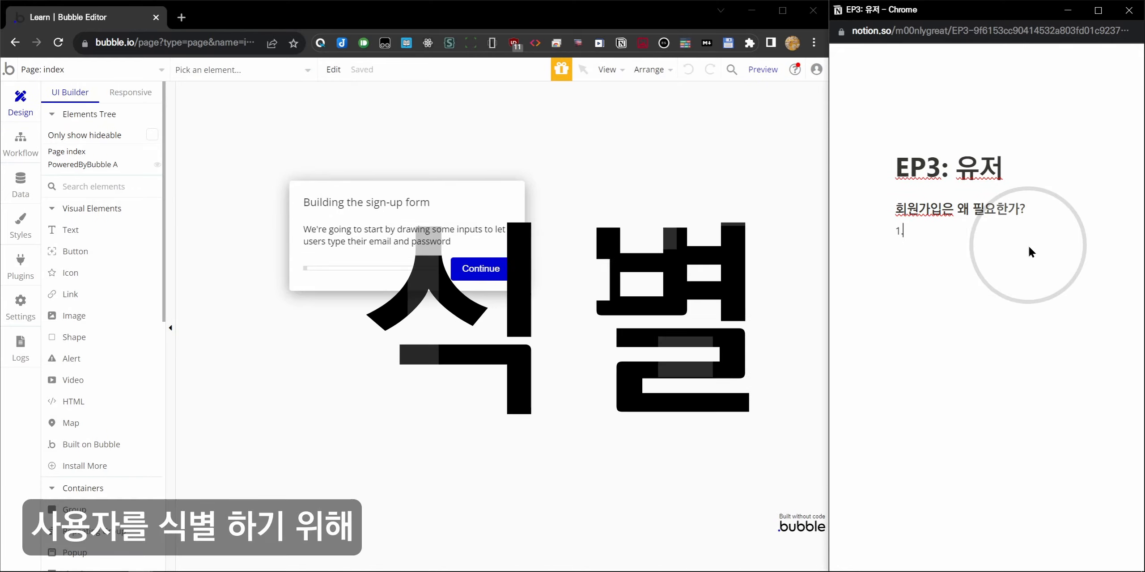
text( 상용자를 '식)
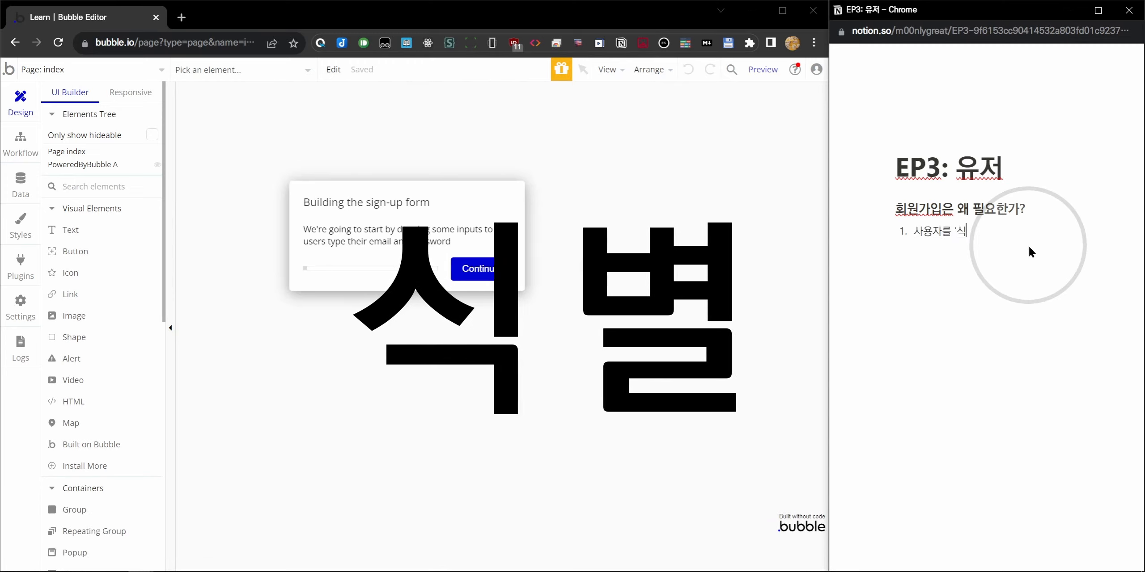
text(별'하기 위해)
key(Return)
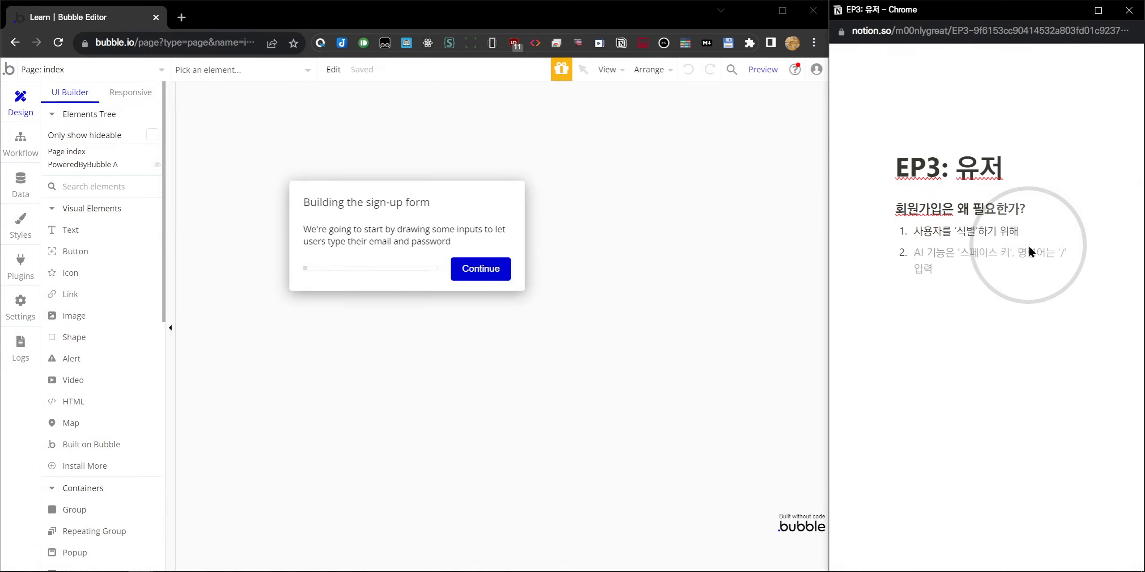
text(tkdyd)
key(BackSpace)
key(BackSpace)
key(BackSpace)
key(BackSpace)
key(BackSpace)
text(사용자를 )
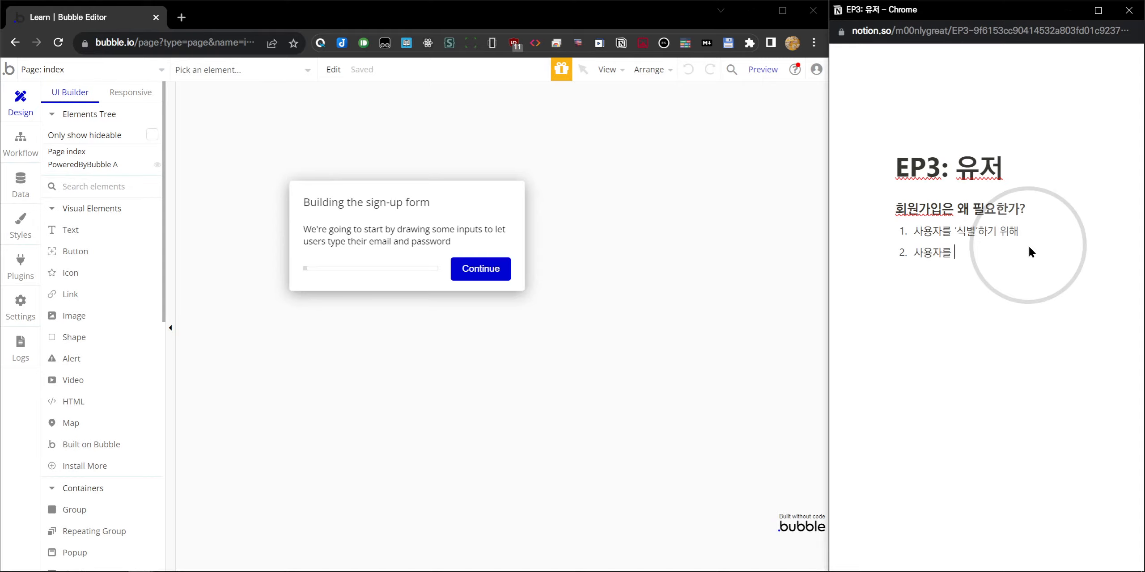
text('인증'하기 위해)
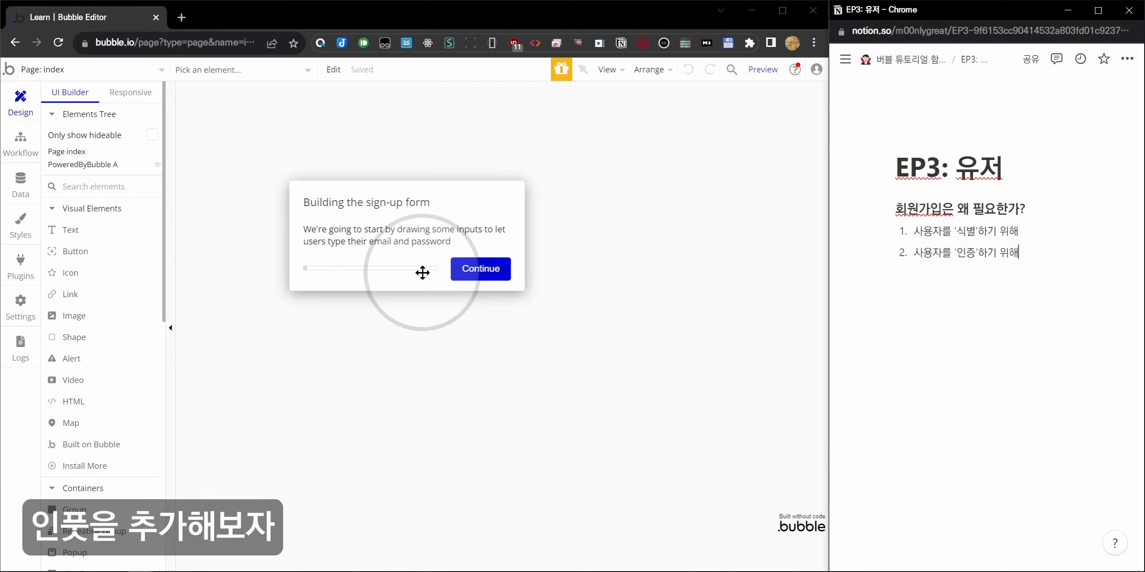
Draw an email input with placeholder '이메일 주소'.
click(479, 268)
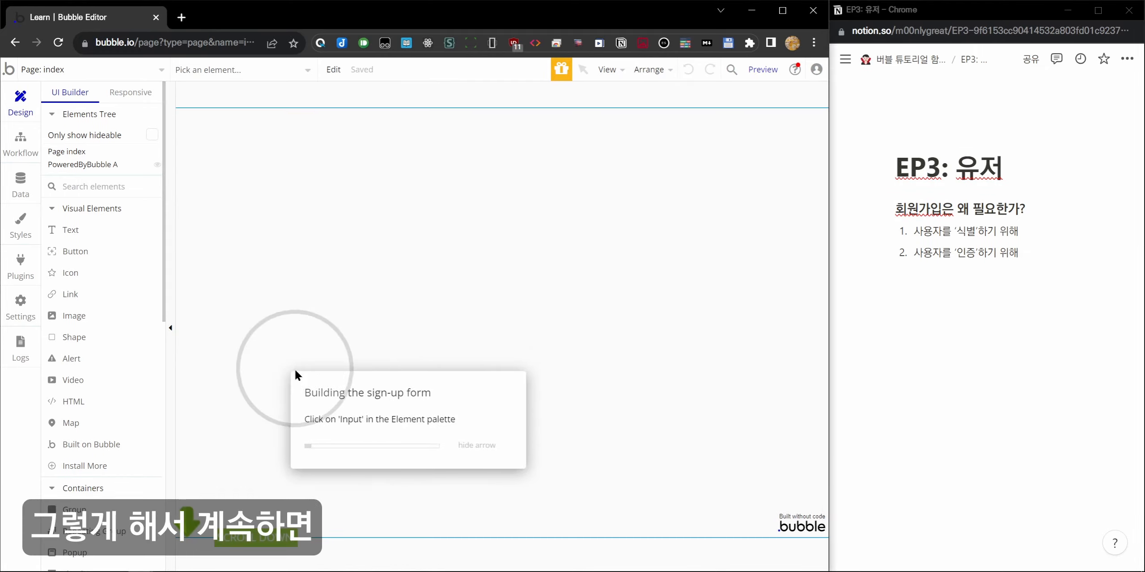
scroll(118, 358, down, 8)
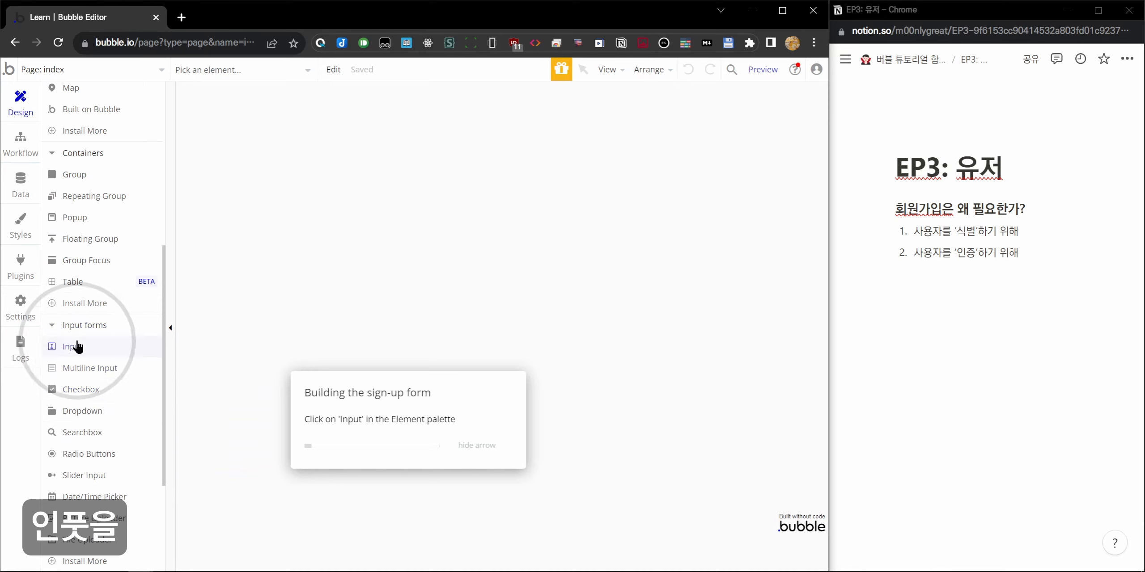
click(78, 346)
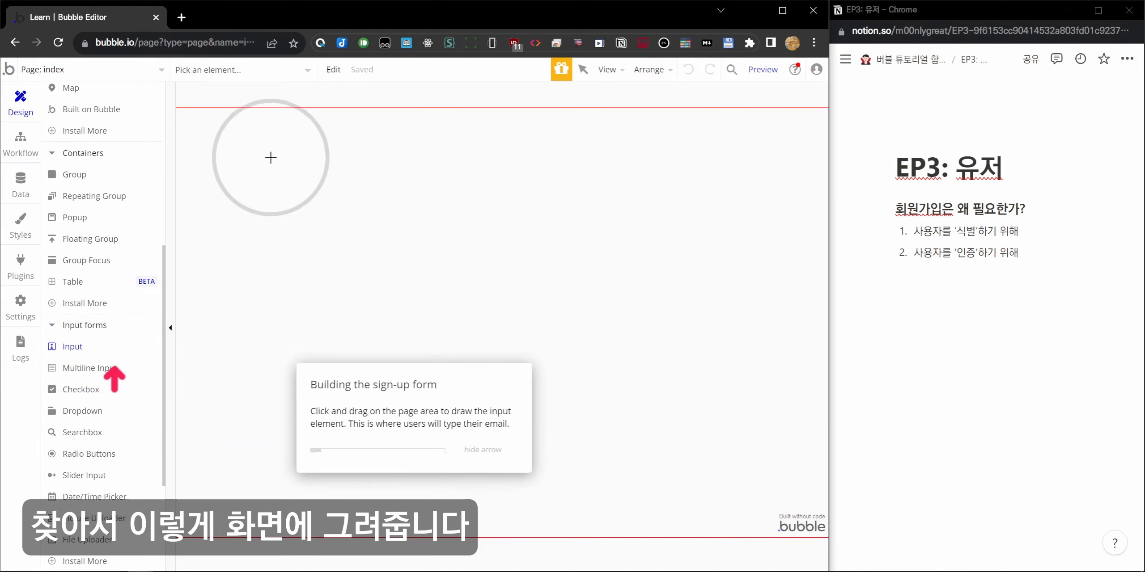
mouse_move(262, 153)
mouse_down()
mouse_move(363, 191)
mouse_move(426, 187)
mouse_up()
click(675, 199)
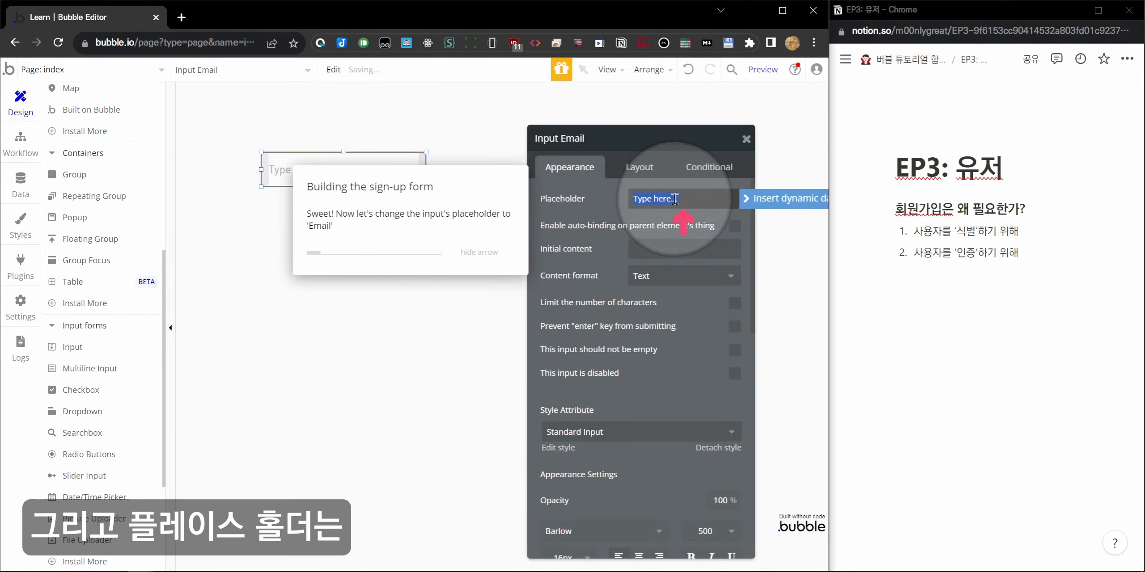
text(이메일)
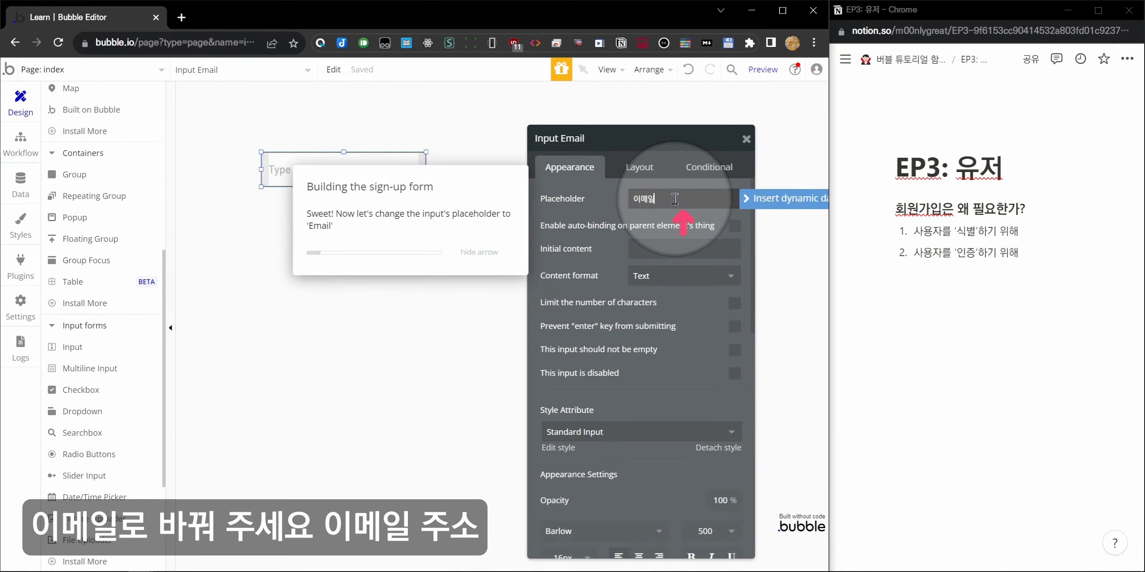
text( 주소)
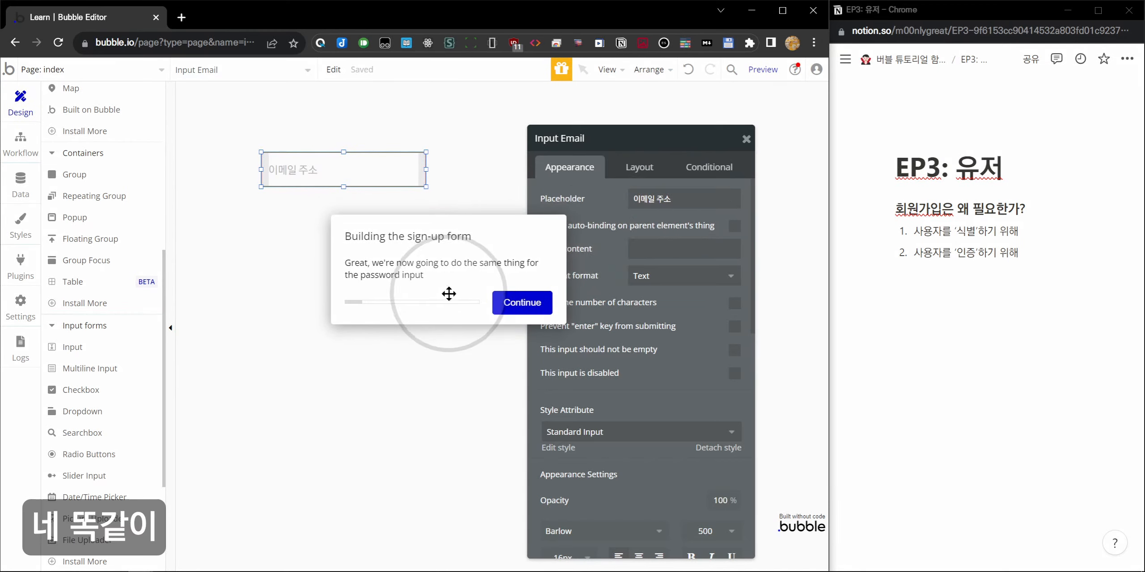
Draw a password input below it with placeholder '비밀번호'.
click(522, 302)
click(73, 347)
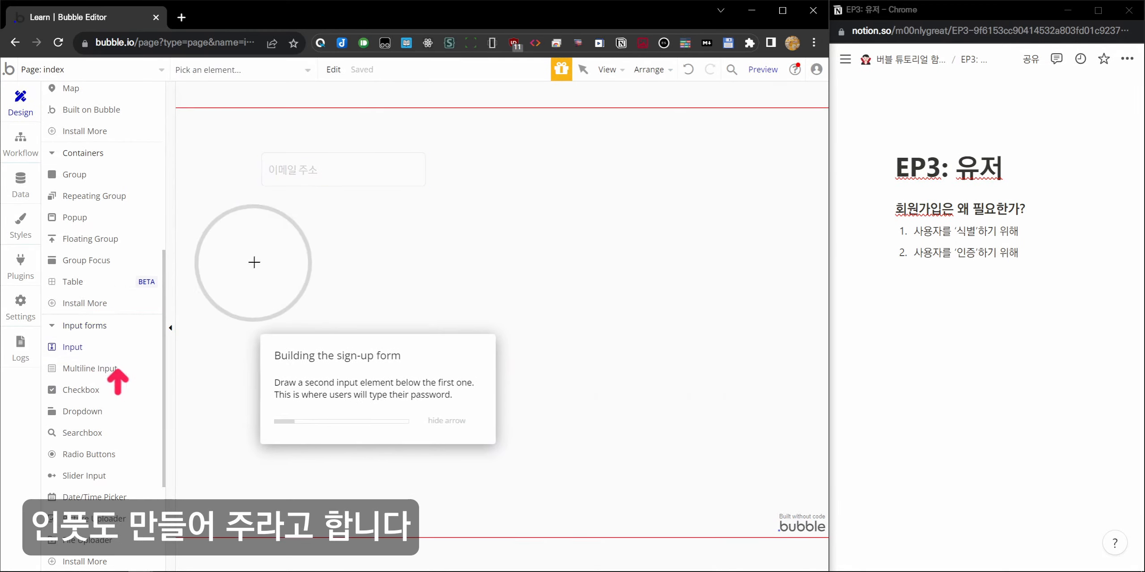
drag(261, 201, 423, 231)
triple_click(693, 199)
text(d)
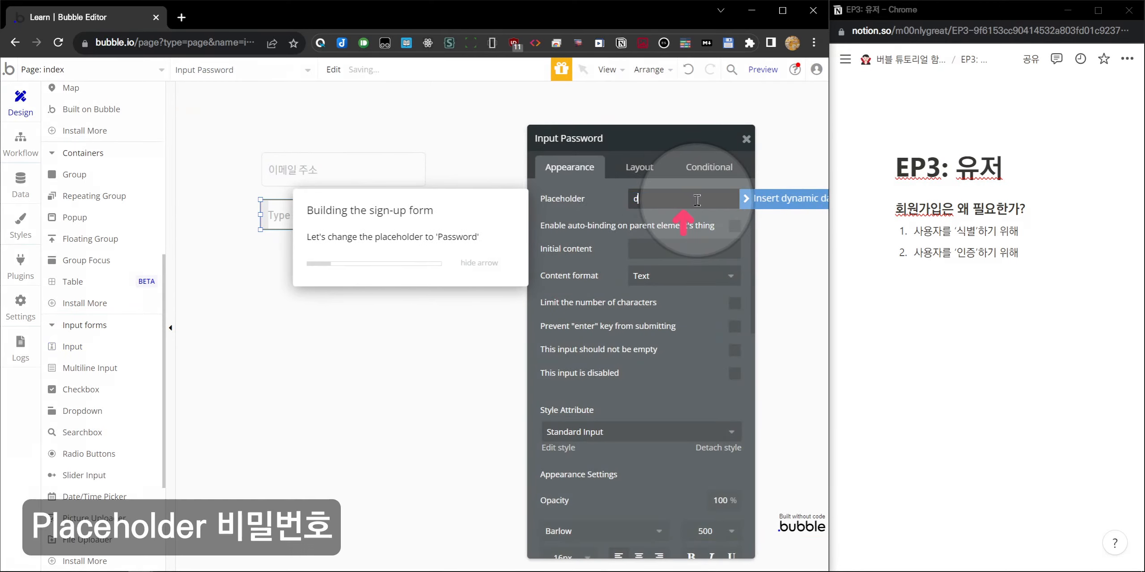
key(BackSpace)
text(비밀번호)
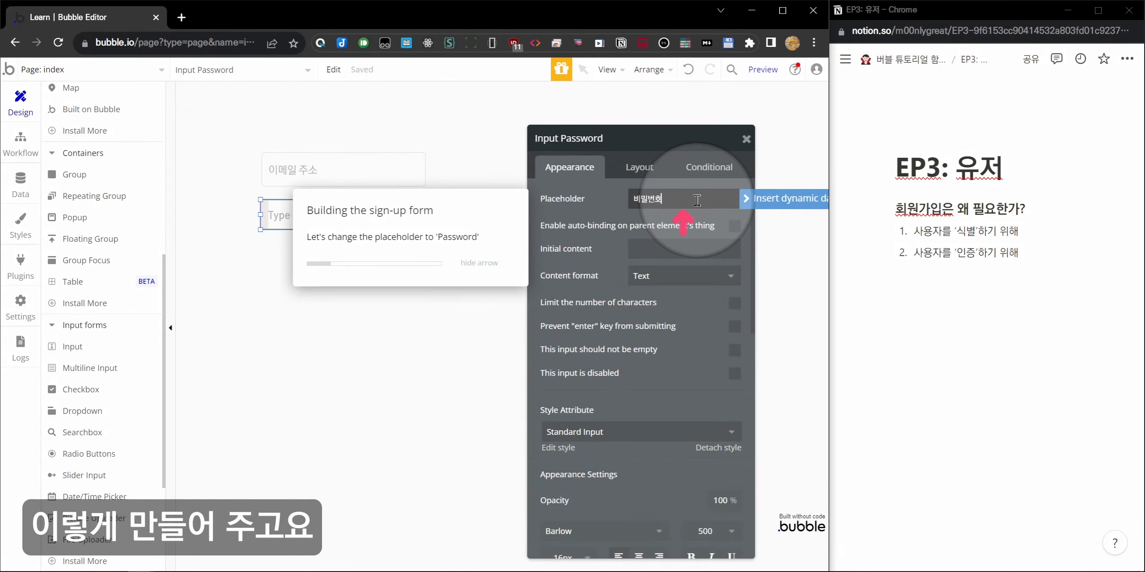
click(459, 231)
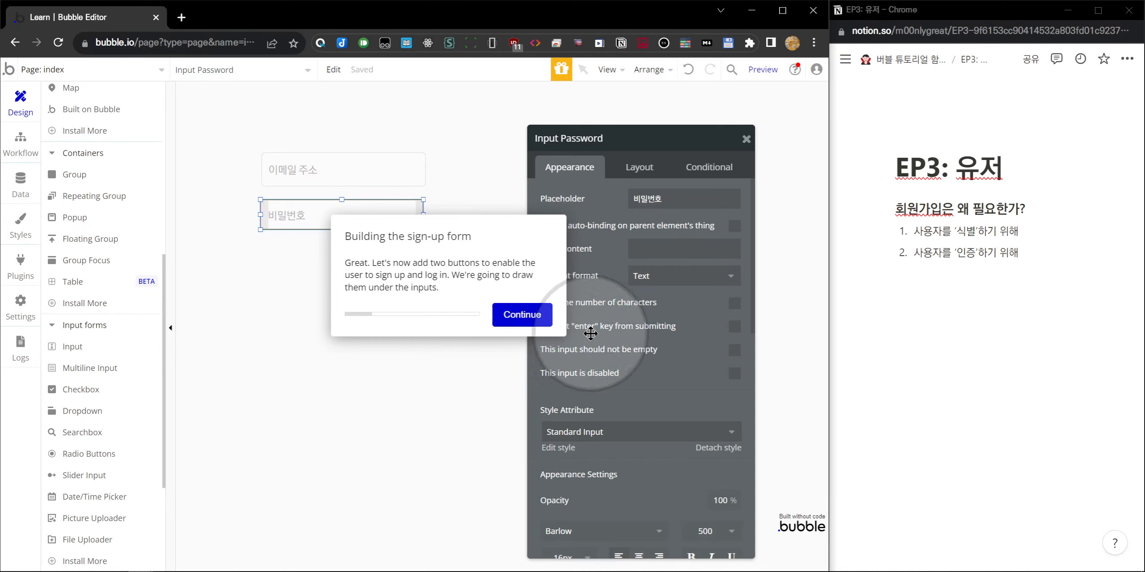
mouse_move(590, 333)
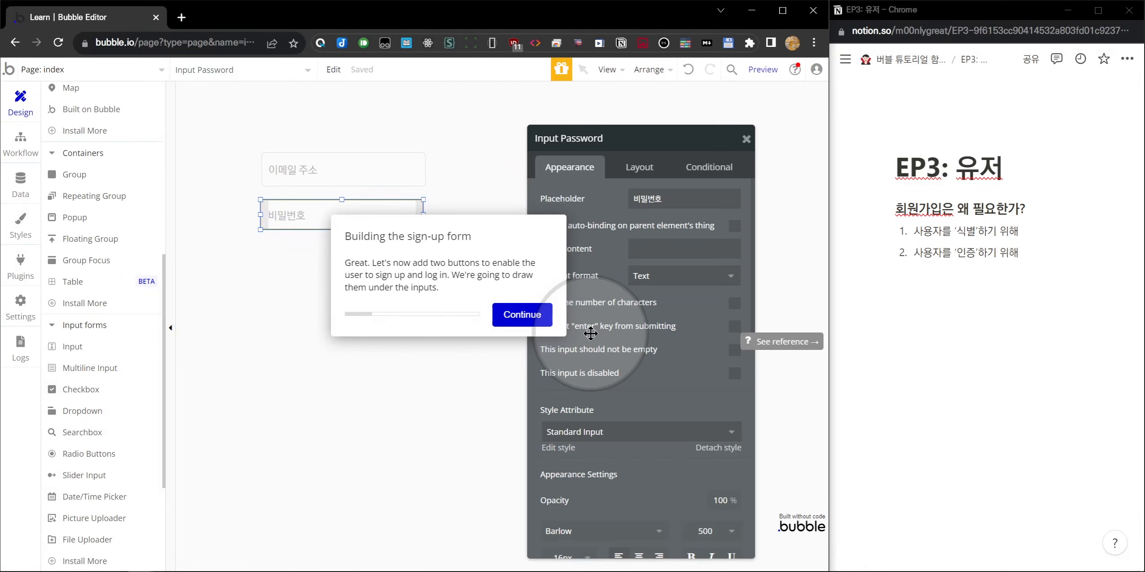
Draw a button captioned '회원 가입' below the password field.
click(521, 315)
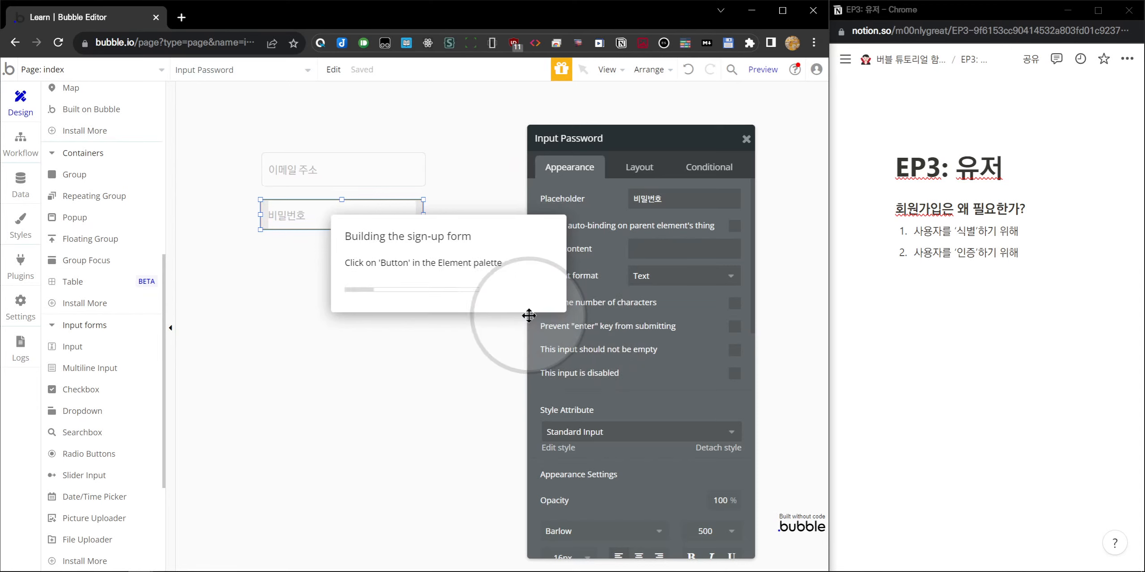
scroll(123, 248, up, 8)
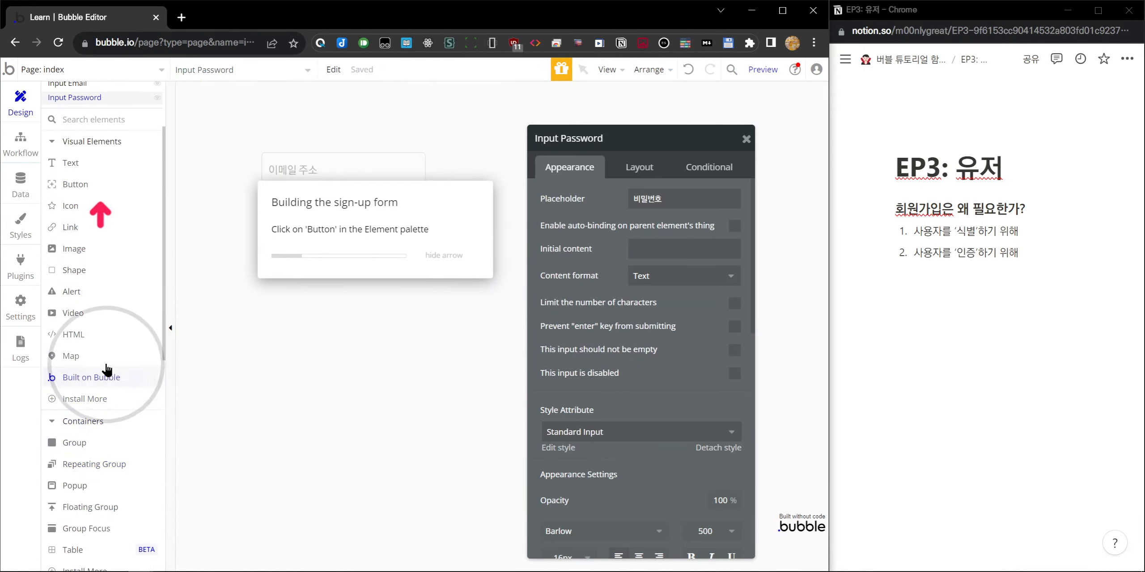
scroll(103, 223, down, 3)
click(74, 184)
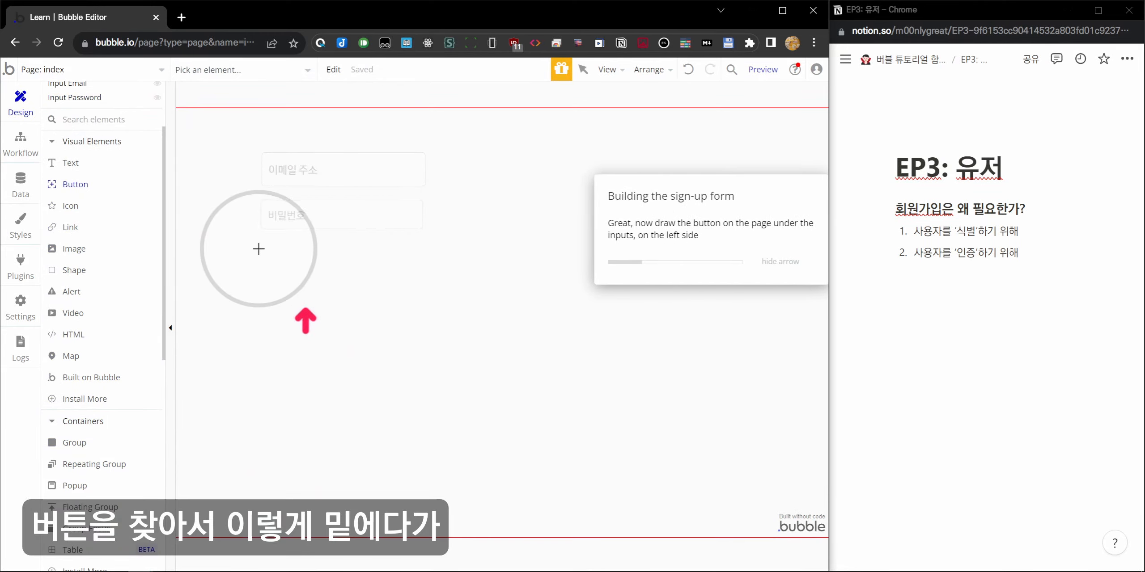
drag(259, 247, 425, 279)
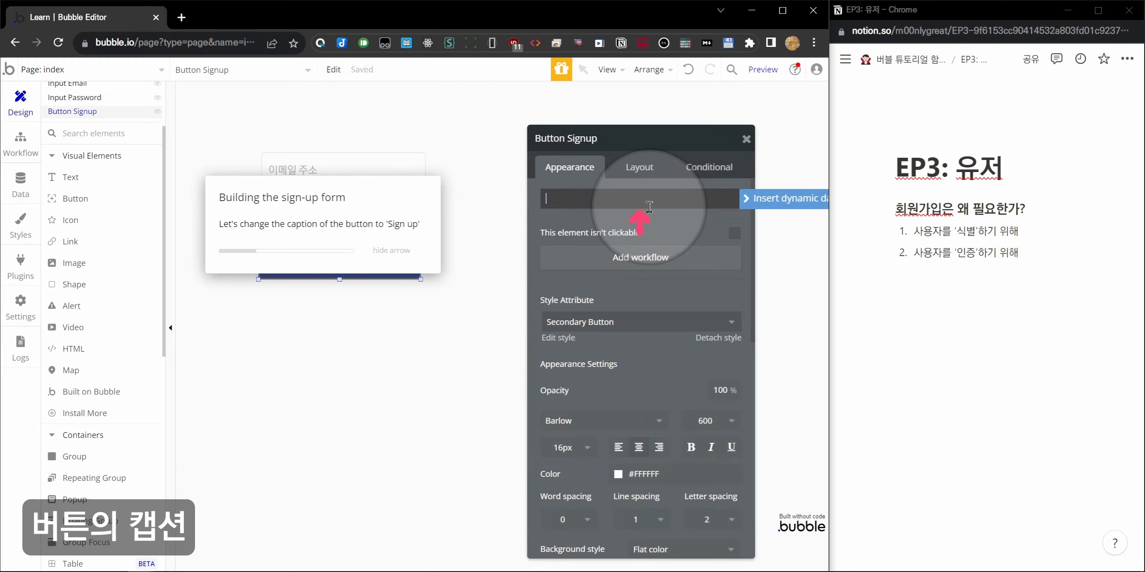
text(회원 가입)
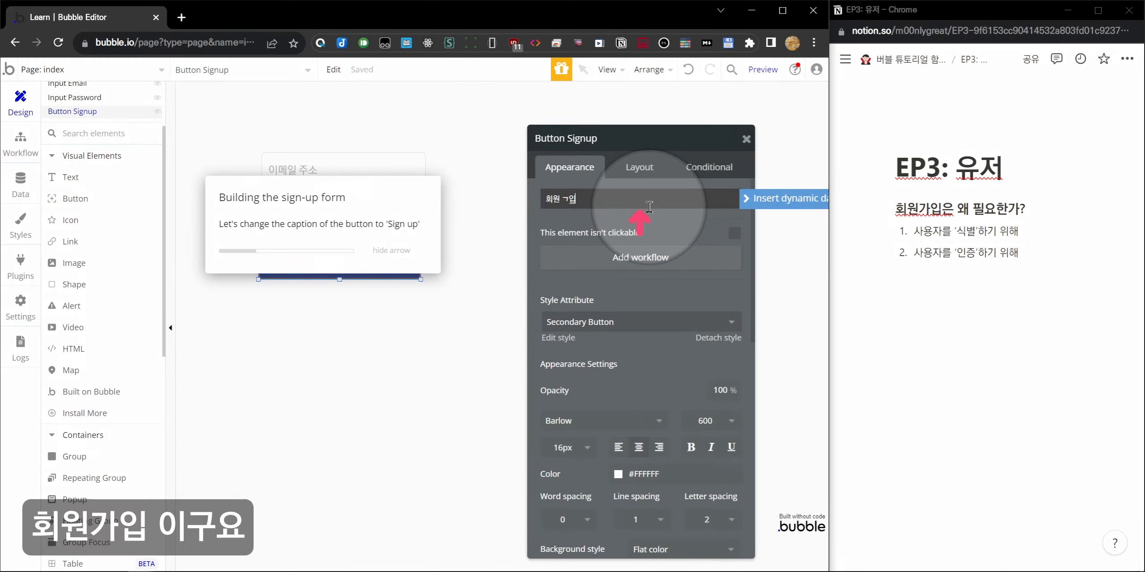
text( 가)
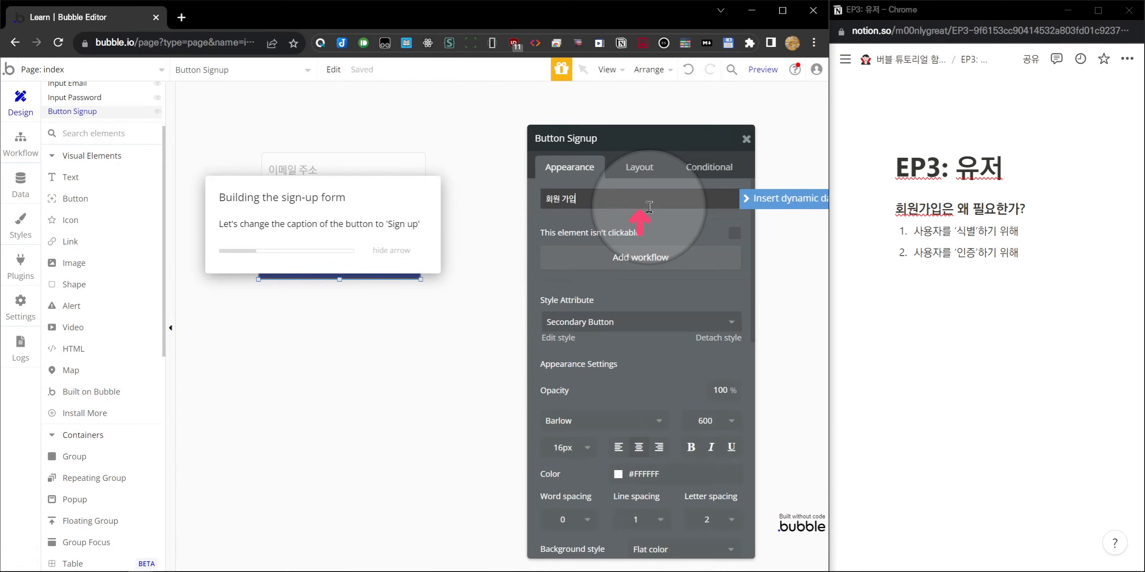
click(585, 136)
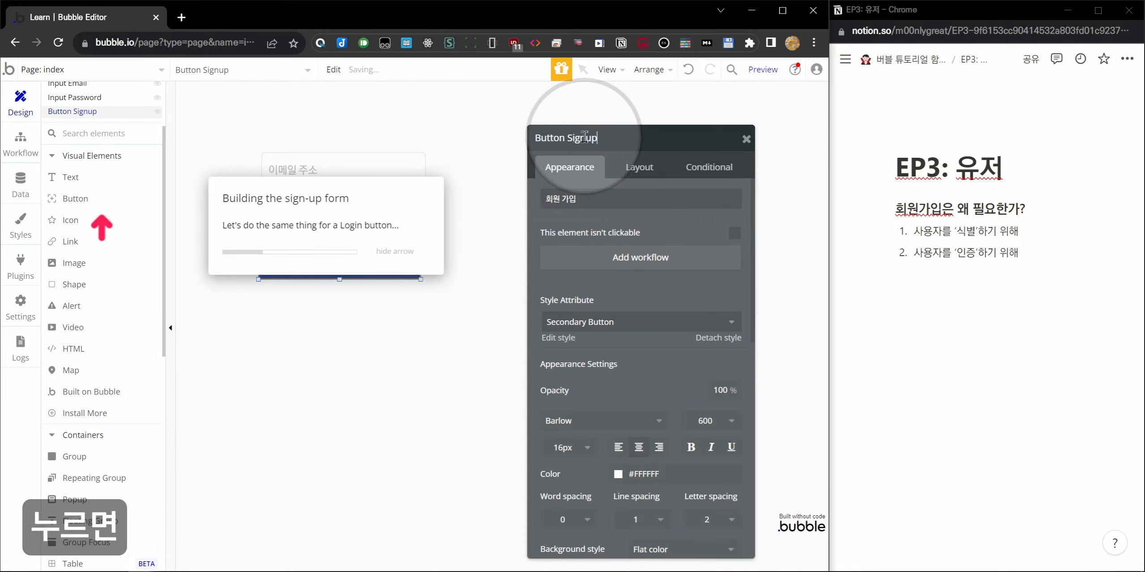
key(BackSpace)
key(BackSpace)
key(BackSpace)
key(BackSpace)
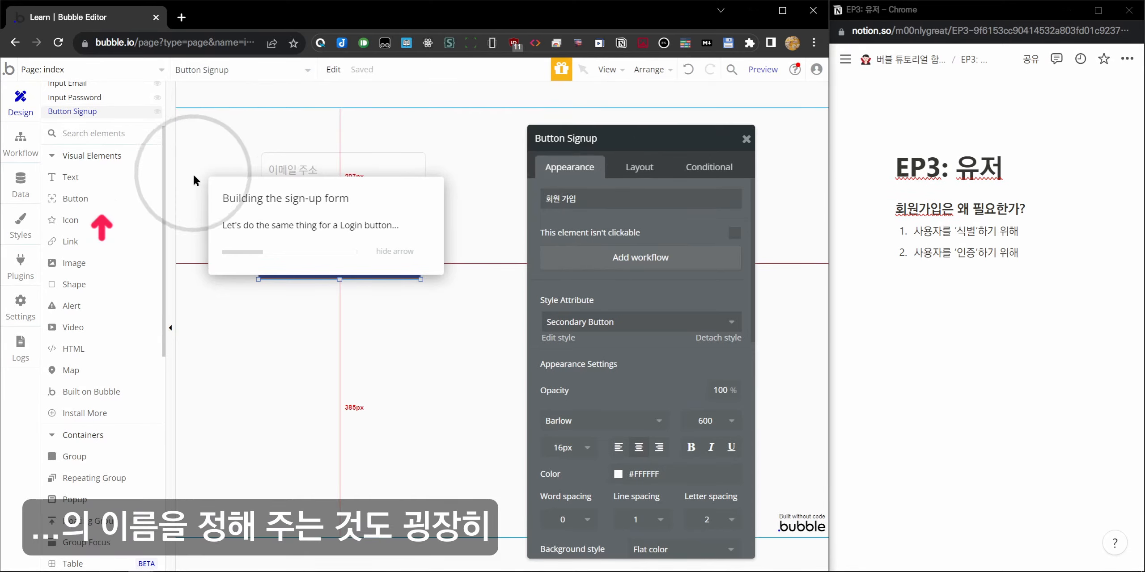
Draw a second button captioned '로그인' below the sign-up button.
click(109, 202)
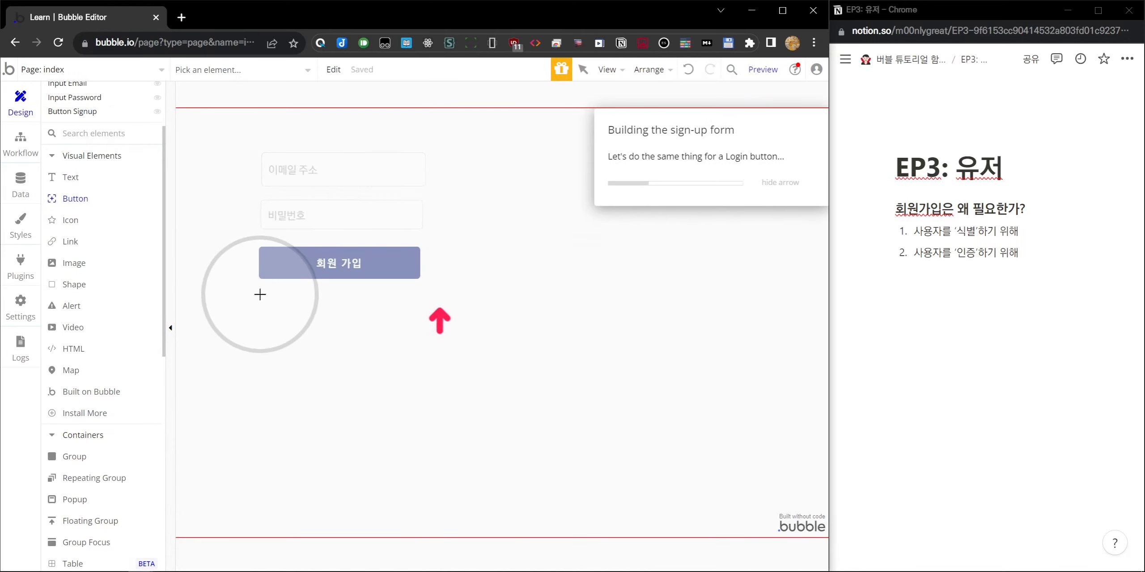
drag(258, 293, 419, 333)
text(ㅇ)
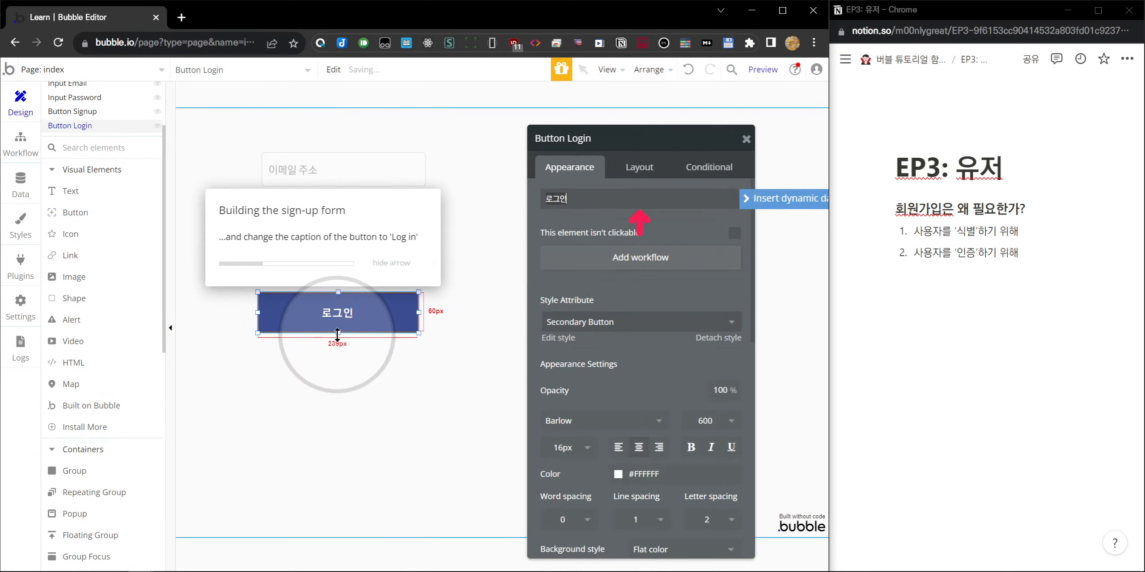
drag(339, 330, 341, 324)
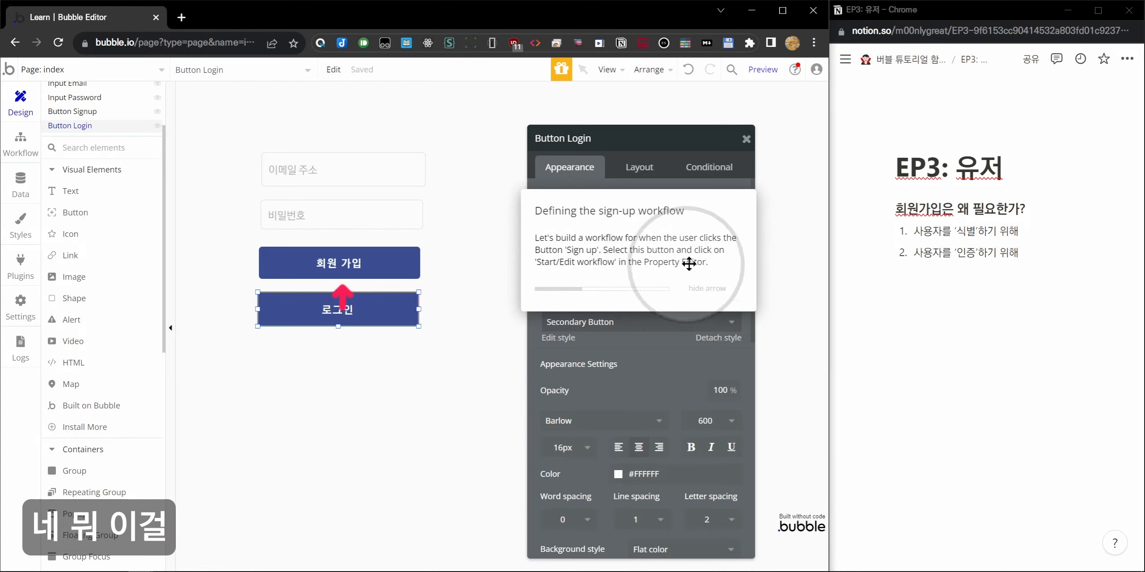
Select the 회원 가입 button to show the Button Signup properties.
click(371, 258)
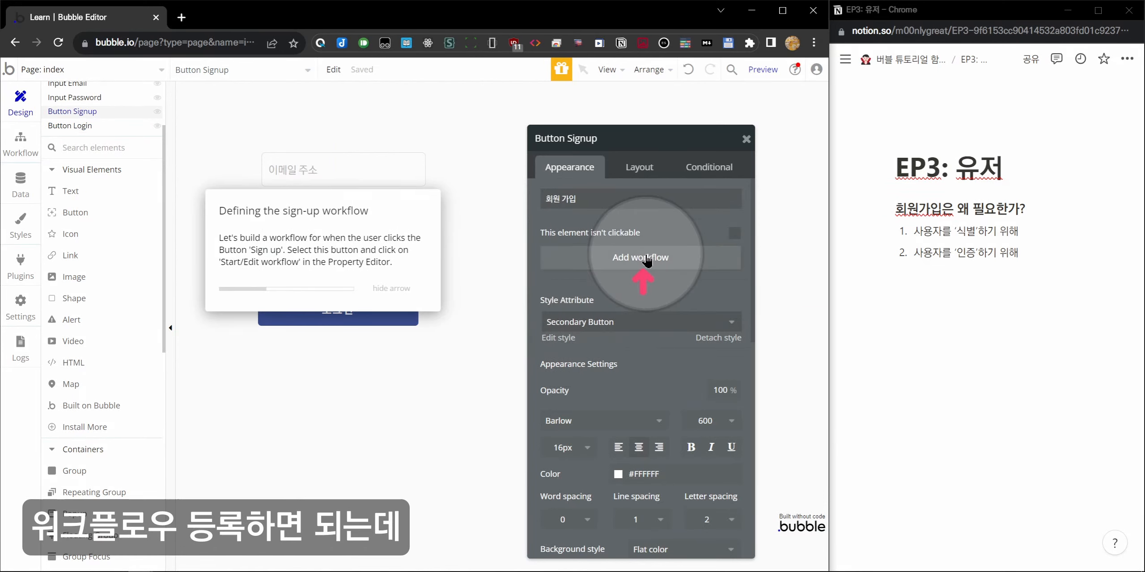
drag(492, 321, 432, 424)
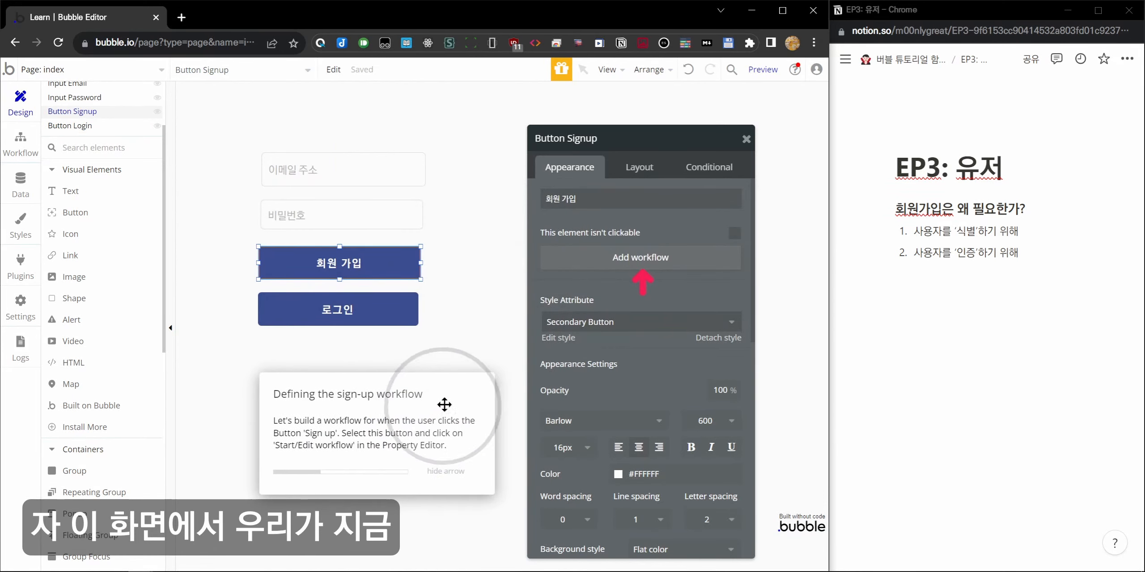
click(451, 339)
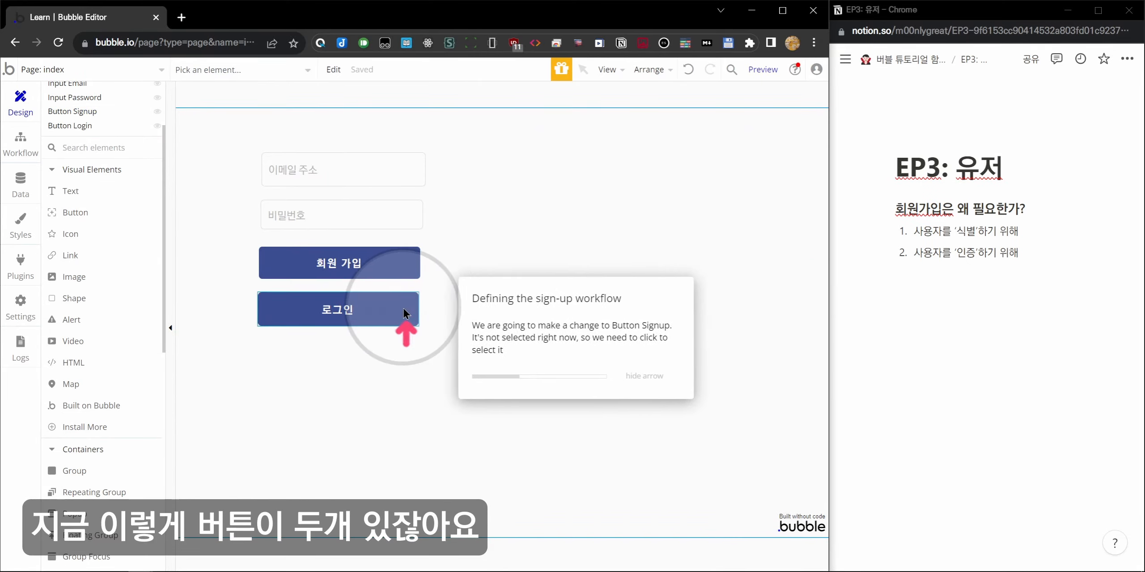
click(363, 313)
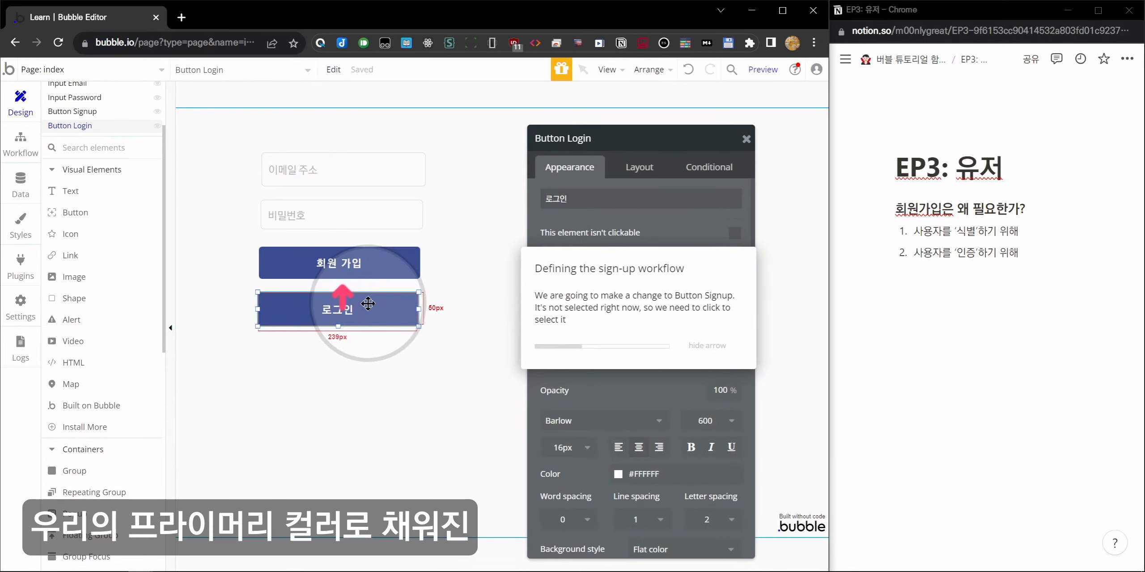
click(353, 268)
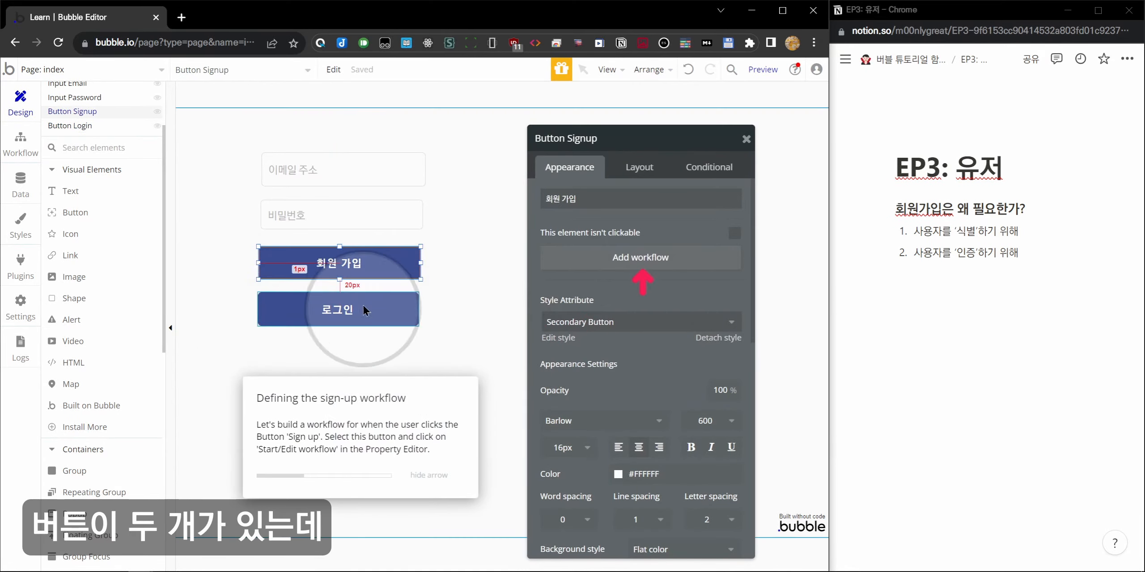
click(955, 282)
Add a Notion note 'CTA (Call to Action)' with bullet '한 화면에 하나가 있는 것이 바람직'.
text(CTA (Call to)
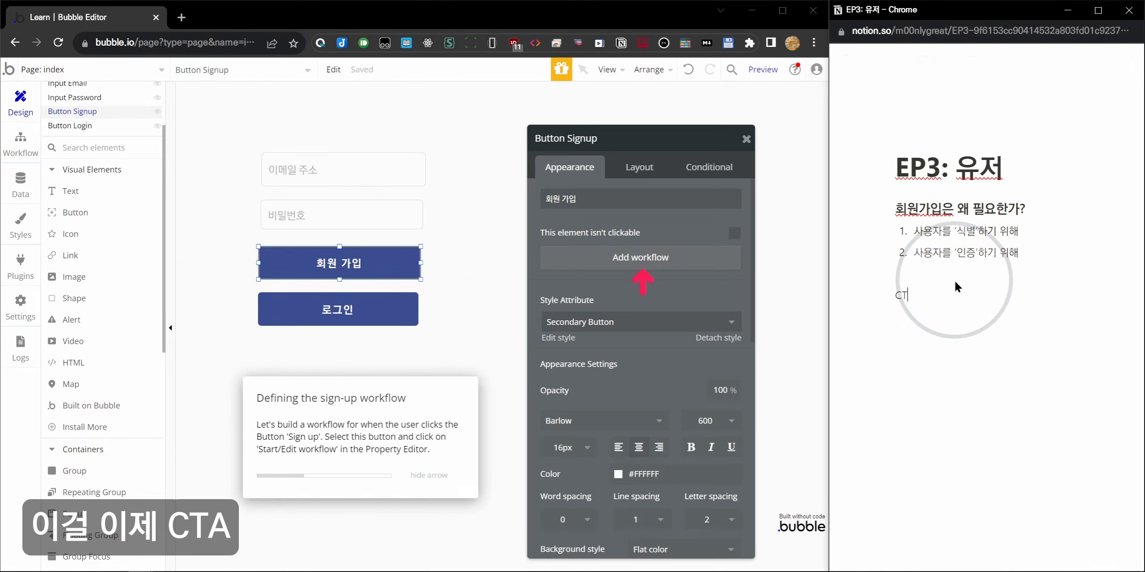
text( Action))
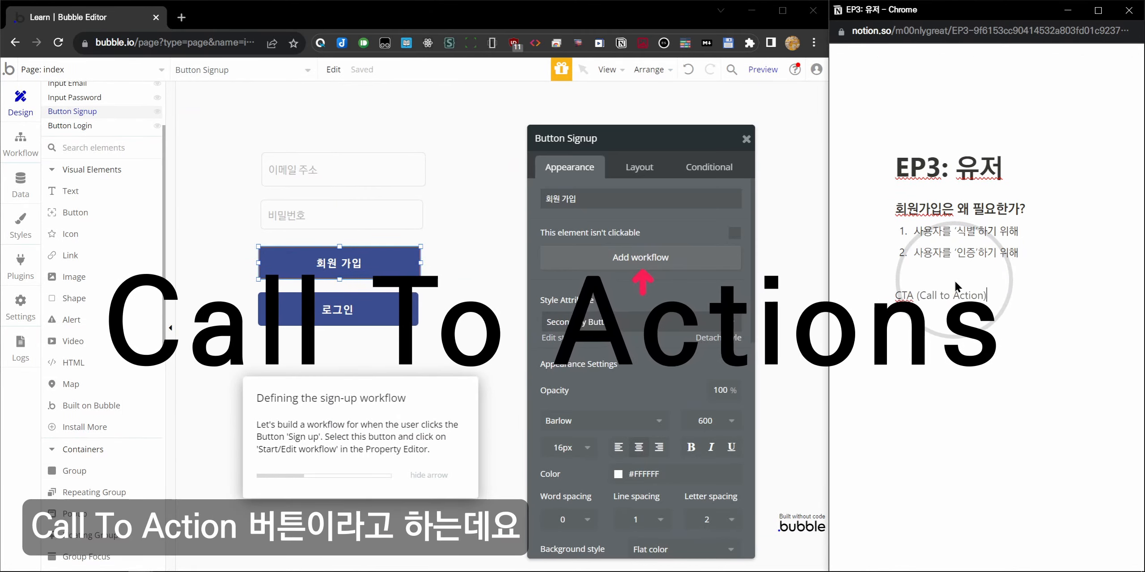
key(Return)
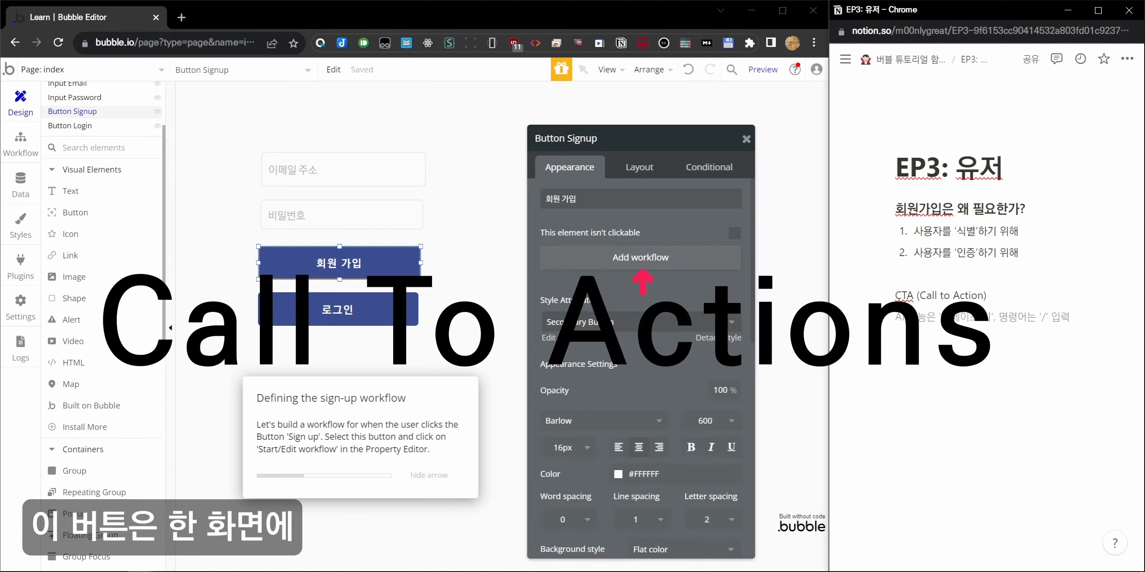
text(- 핸)
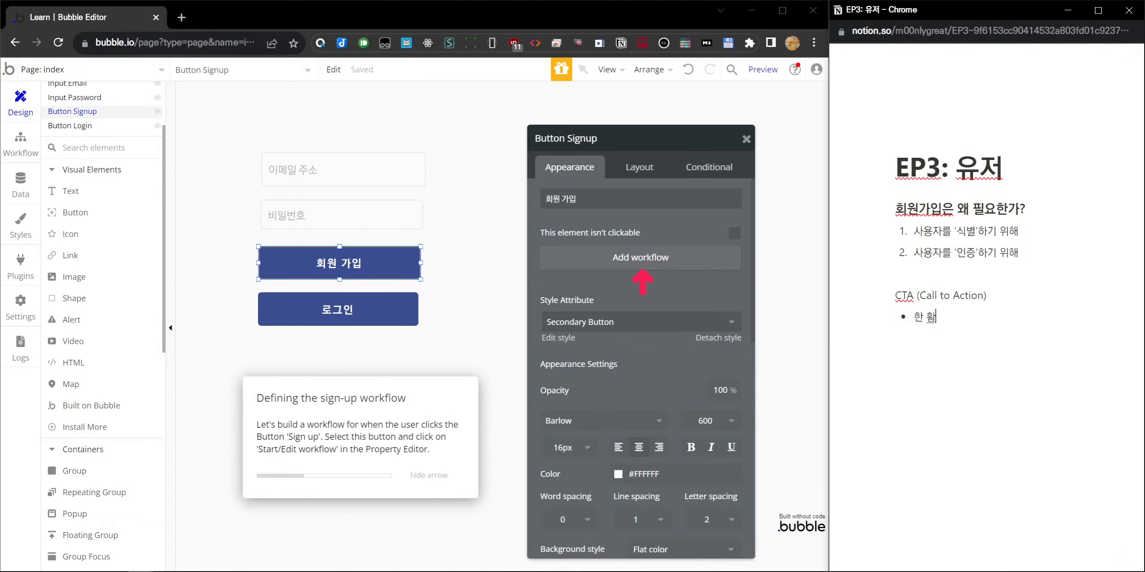
text( 화면에 한)
text(나가 있)
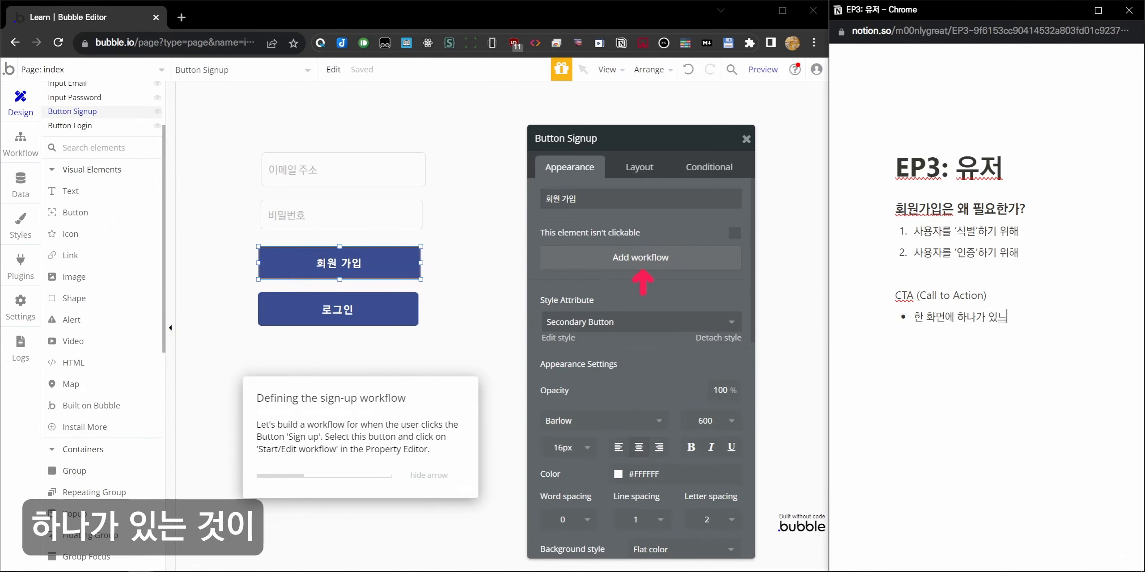
text(는 것)
key(BackSpace)
key(BackSpace)
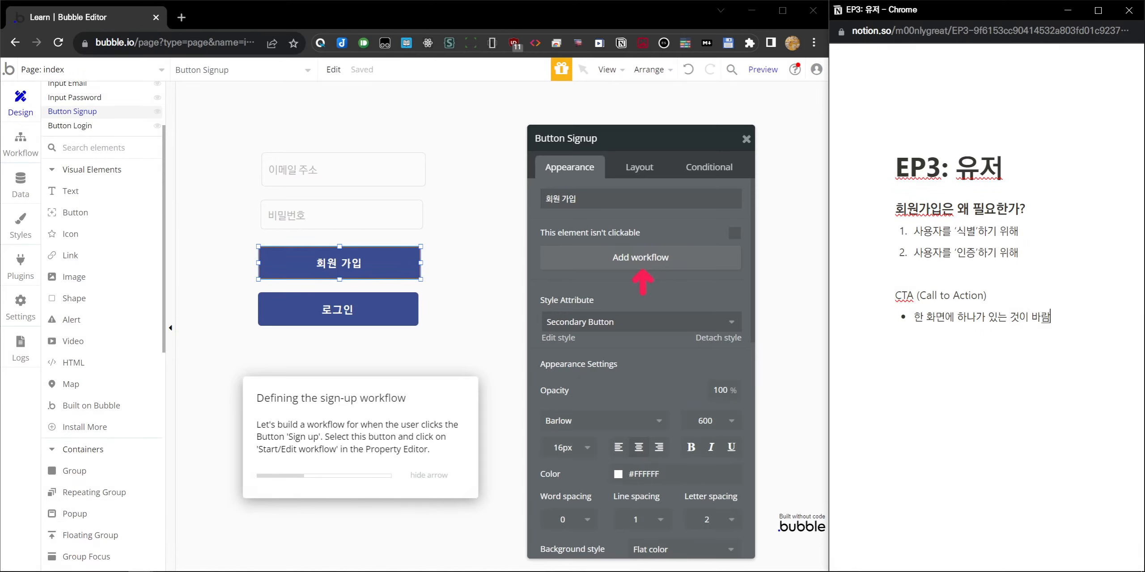
click(370, 304)
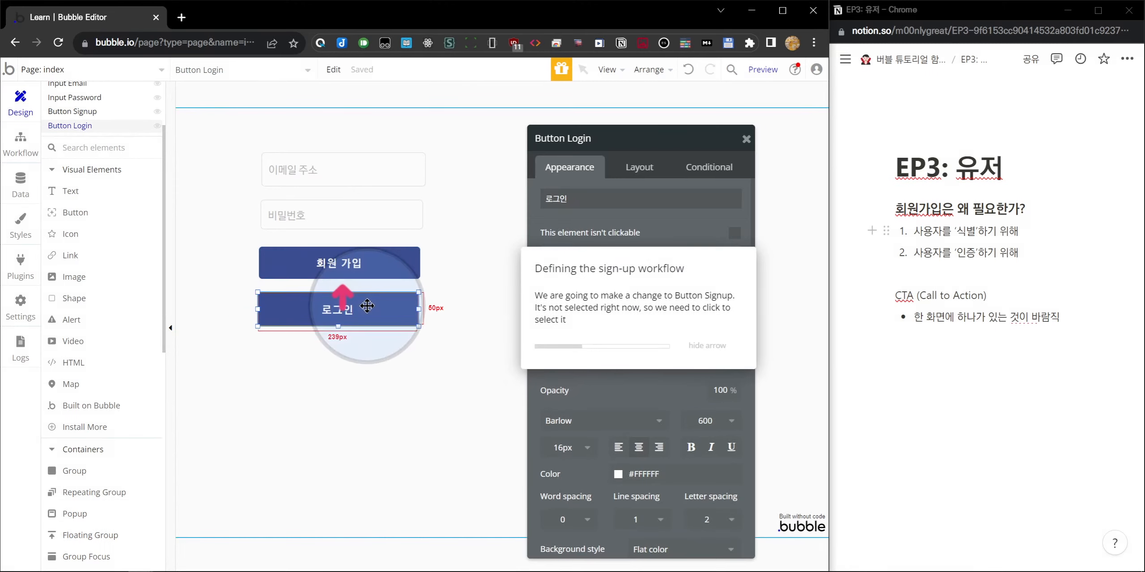
Select the 회원 가입 (Button Signup) button on the canvas.
click(371, 262)
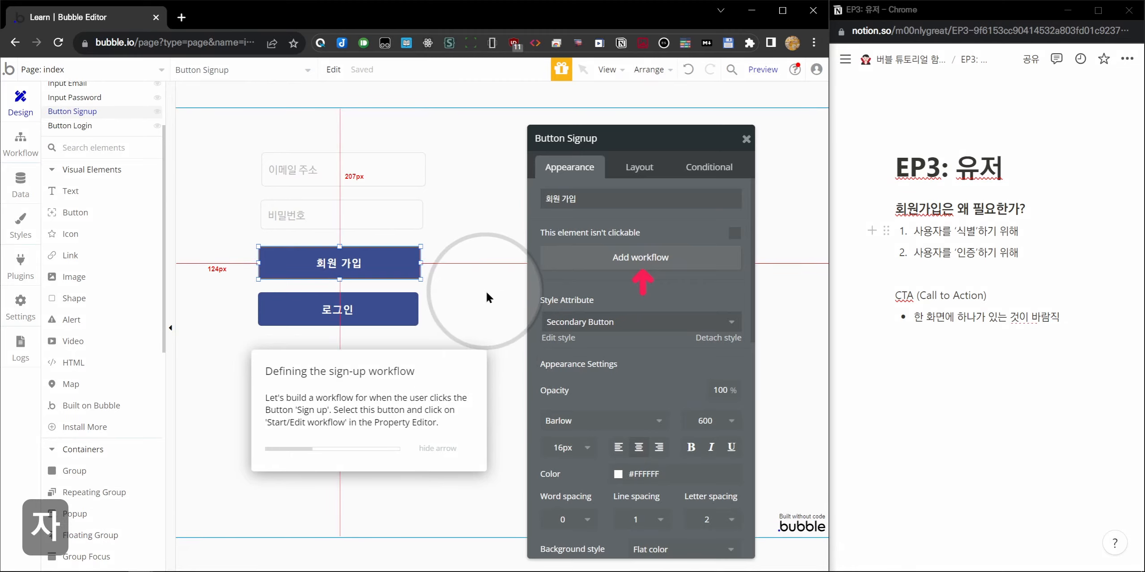
Create the Button Signup workflow with Account > Sign the user up as Step 1.
click(598, 271)
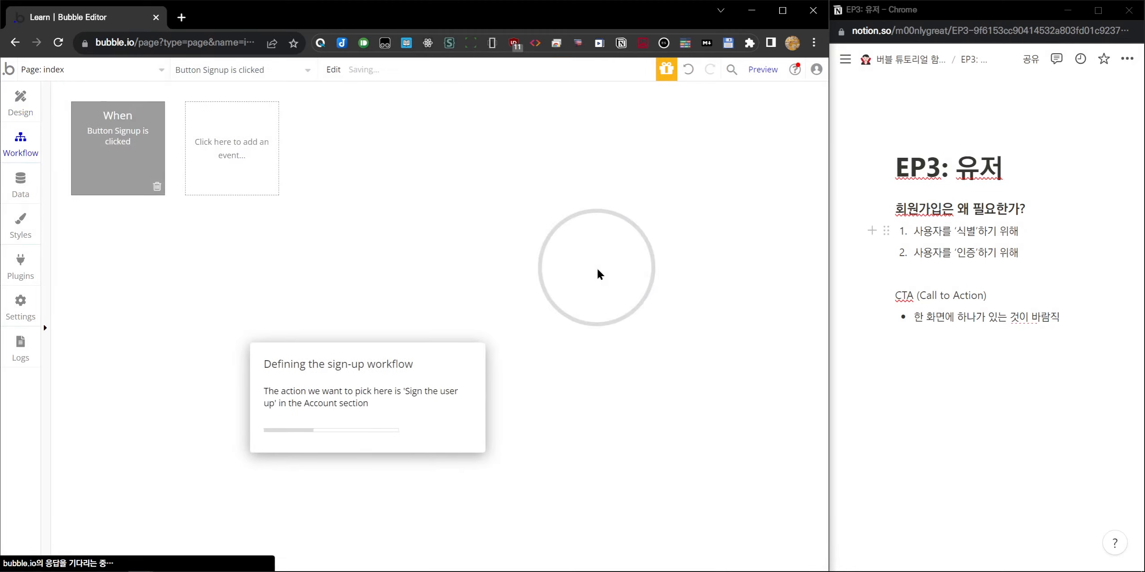
drag(388, 259, 571, 127)
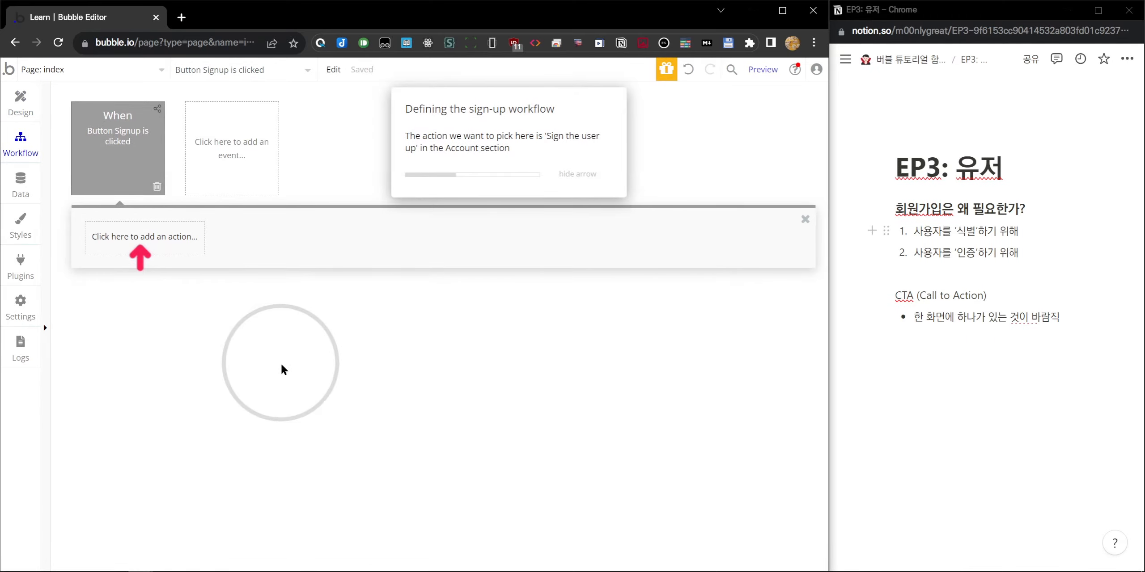
click(21, 104)
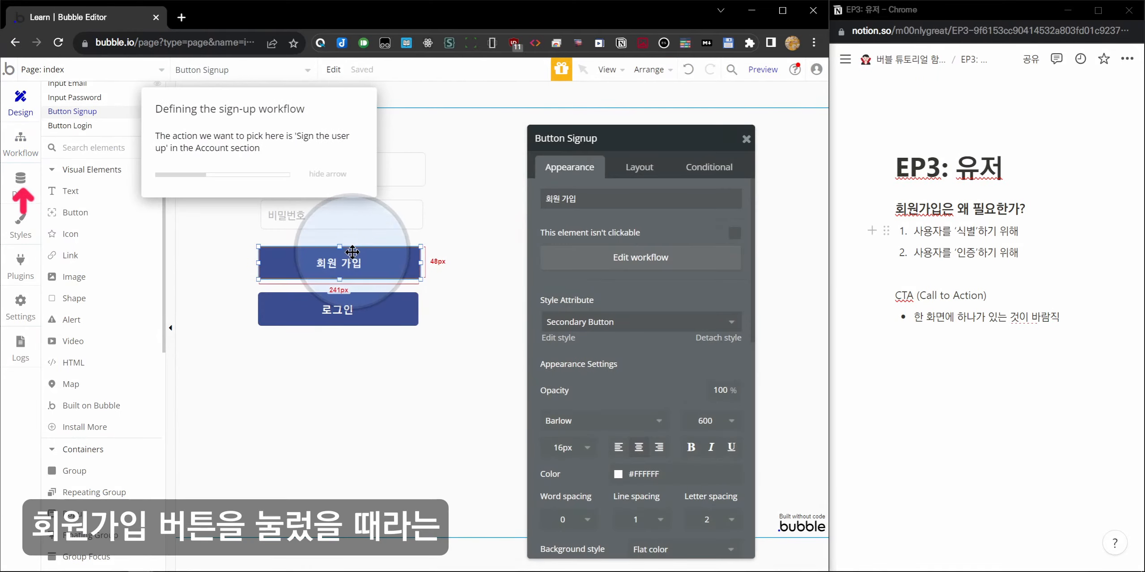
click(666, 261)
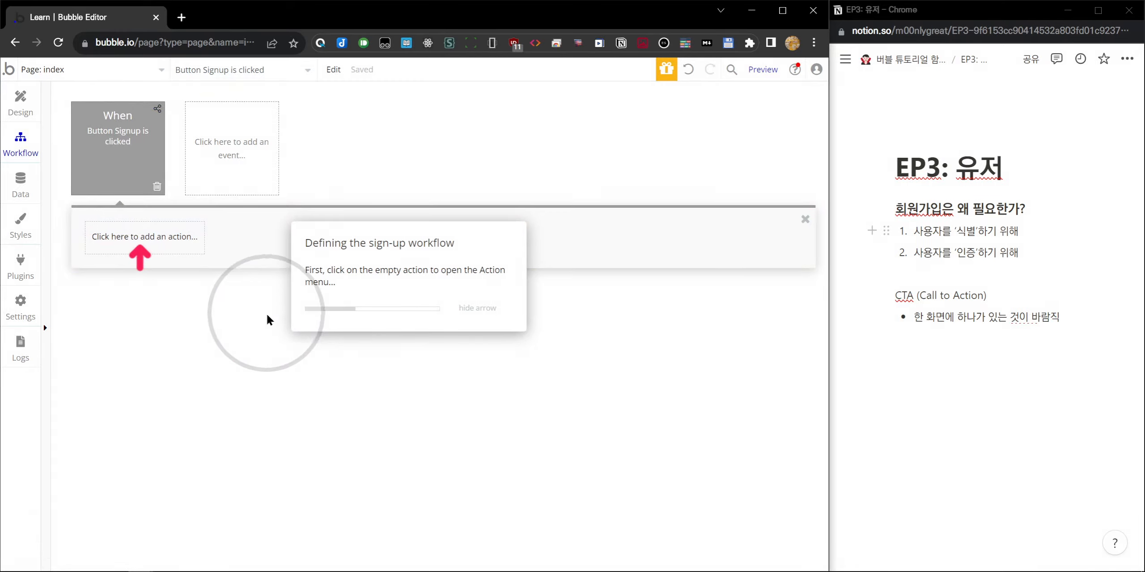
click(154, 237)
mouse_move(142, 295)
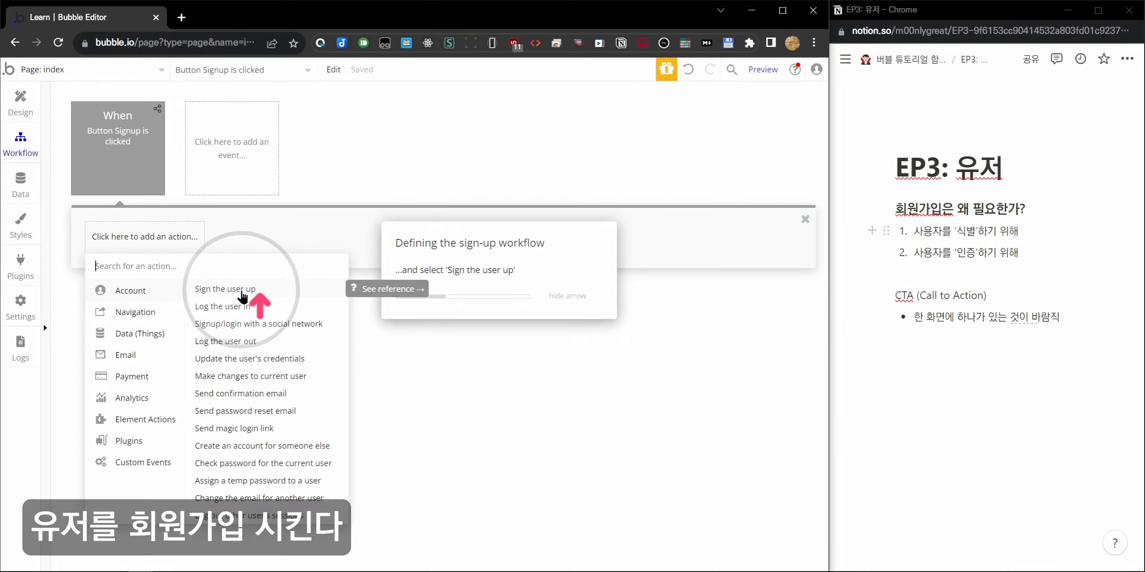
click(242, 295)
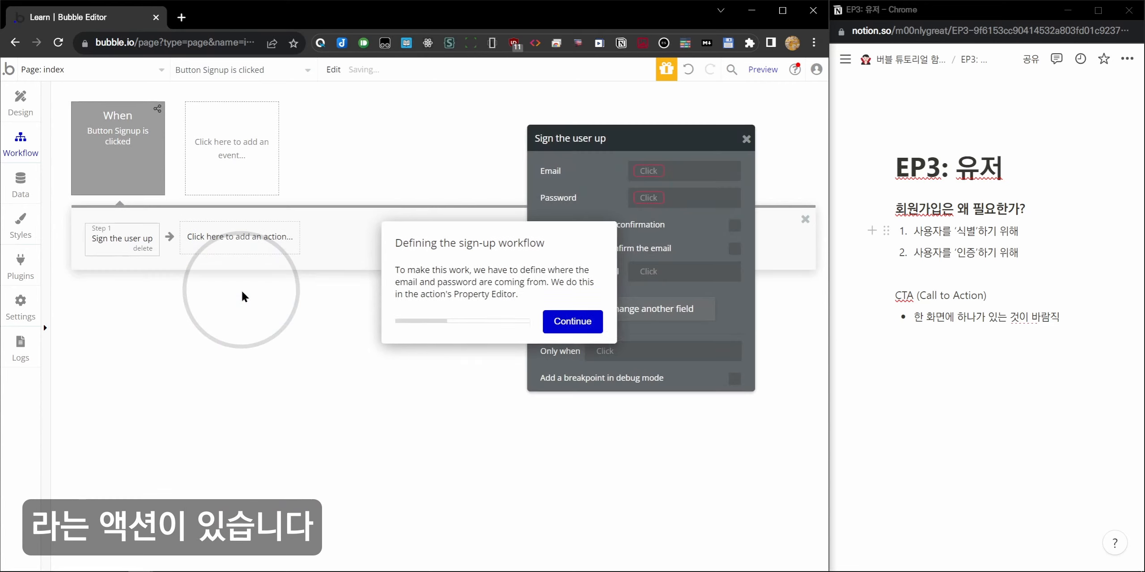
drag(498, 251, 379, 341)
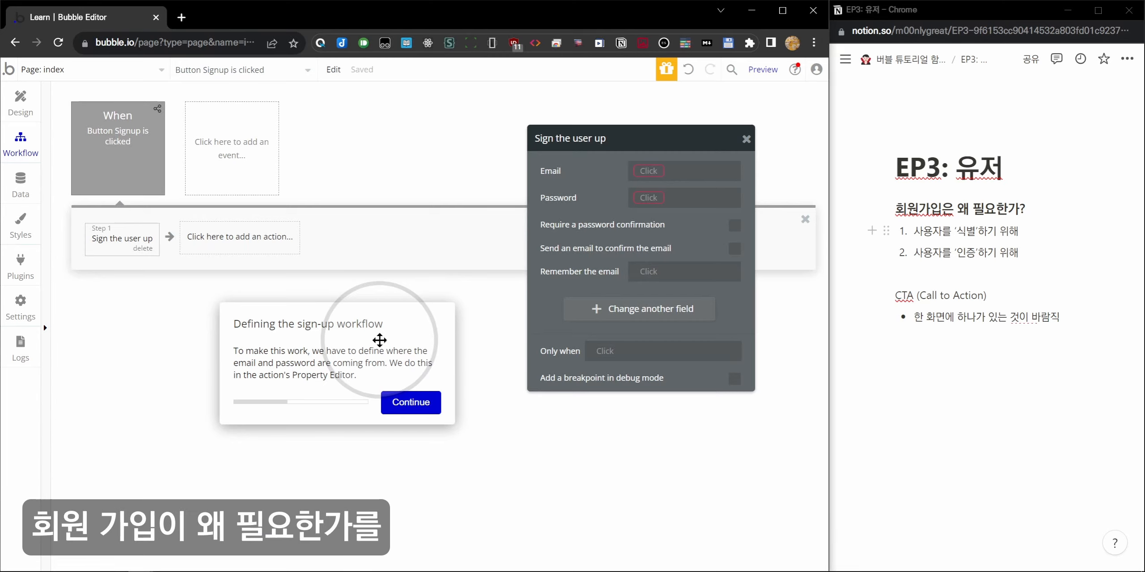
Add an indented bullet 'ID: (텍스트)' under the '사용자를 '식별'하기 위해' item.
click(942, 252)
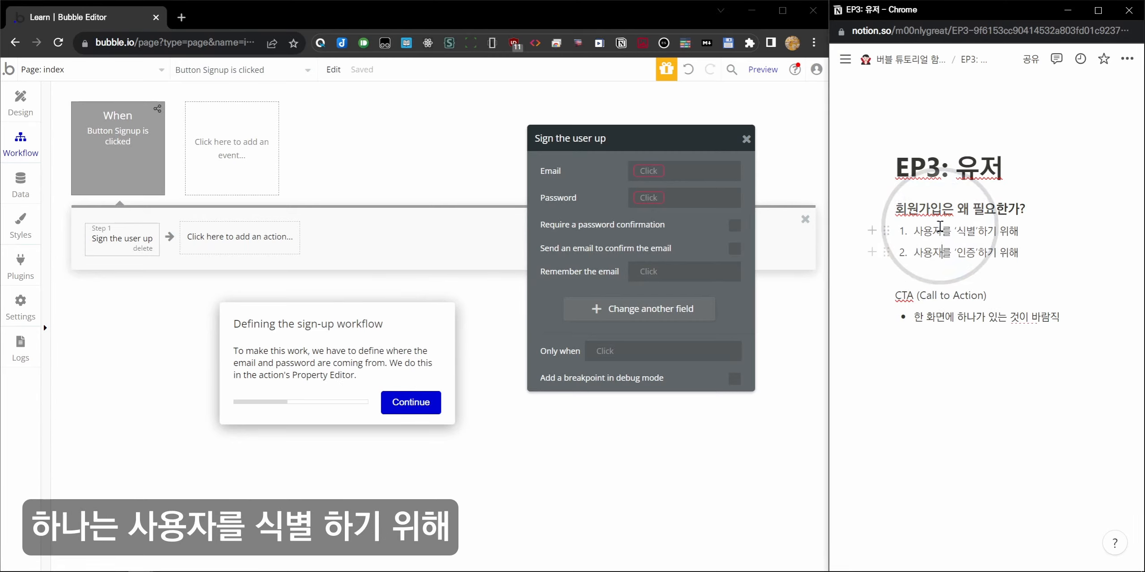
drag(940, 227, 1022, 232)
drag(941, 252, 986, 251)
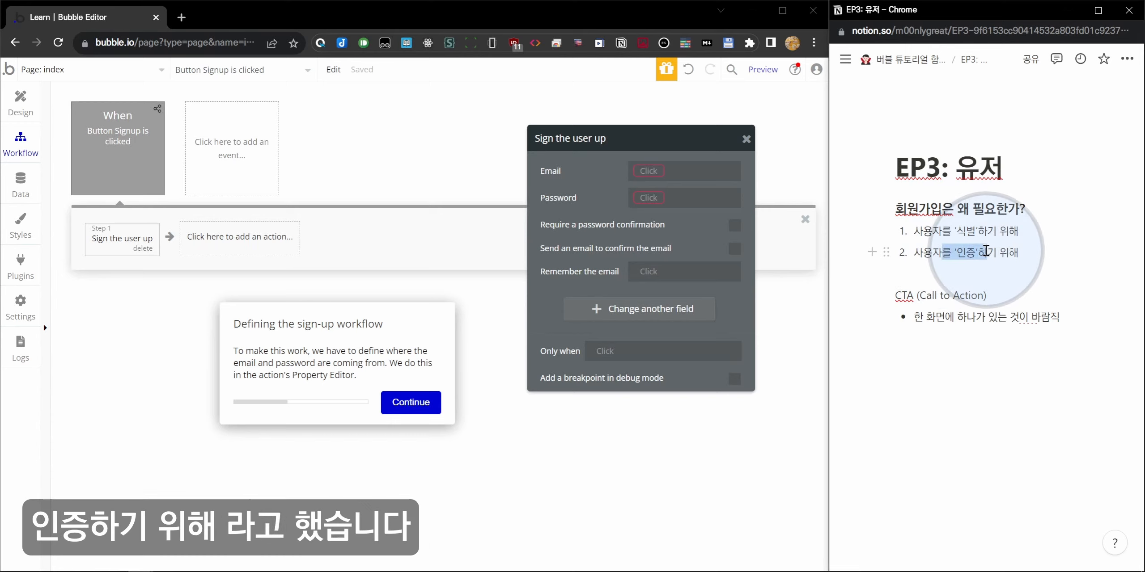
click(1028, 233)
key(Return)
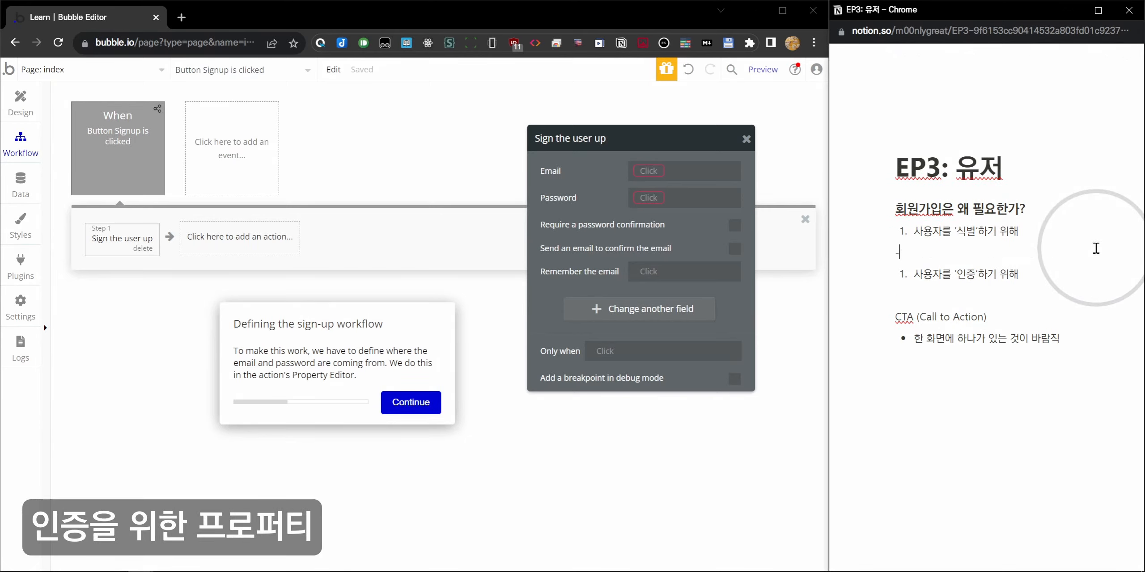
key(Tab)
text(ㅇ)
key(BackSpace)
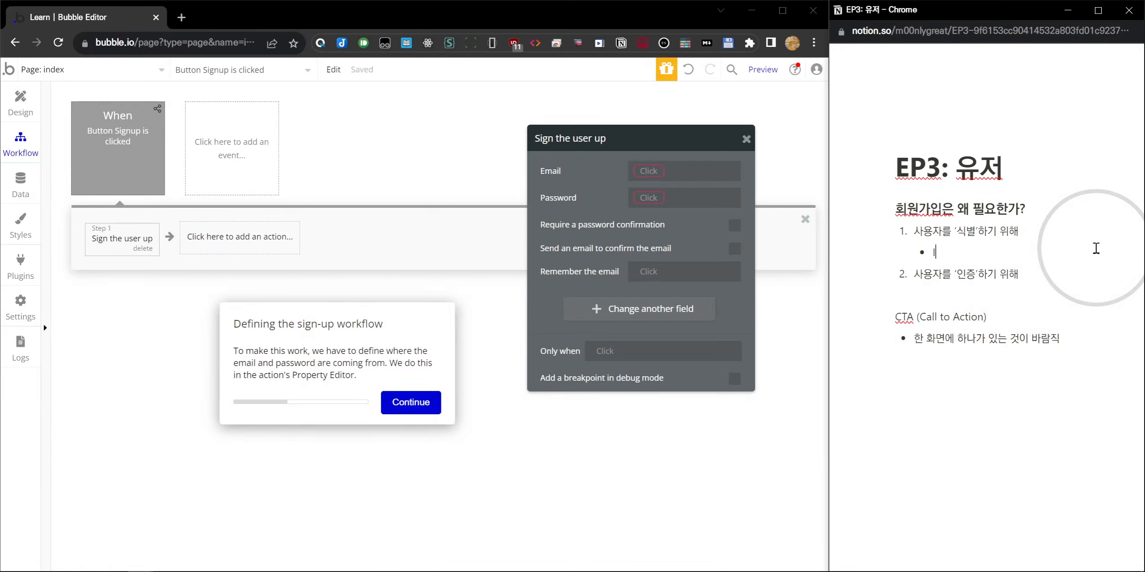
text(ID:)
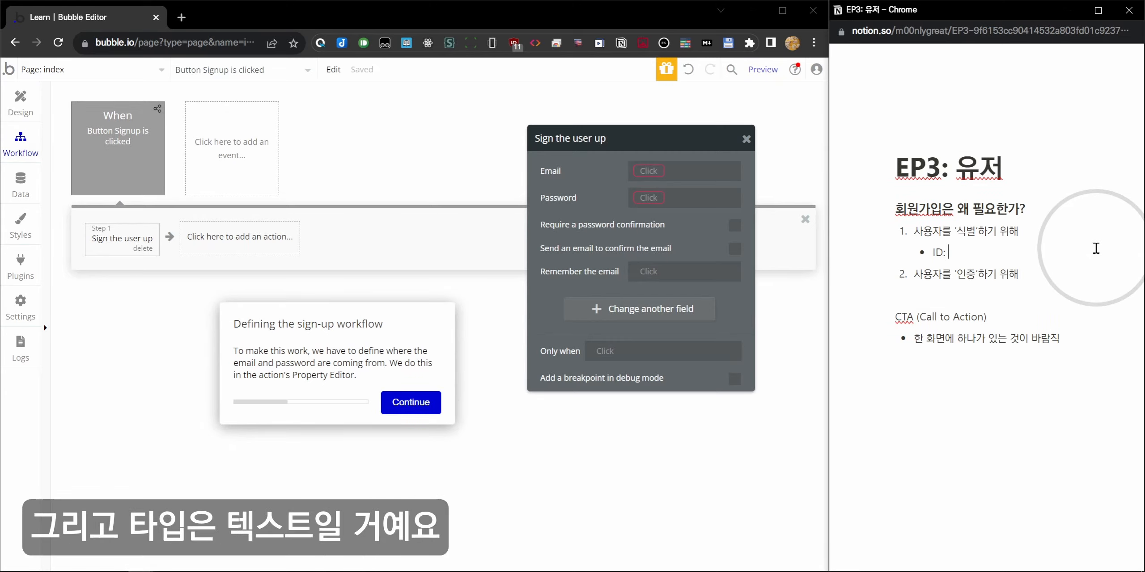
text( (텍스트))
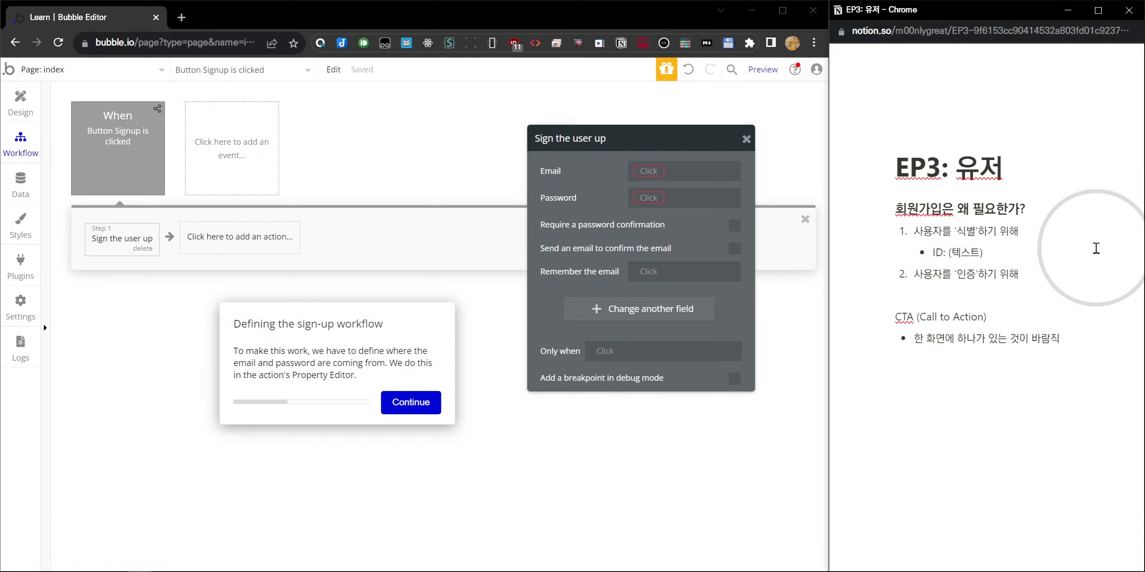
key(Return)
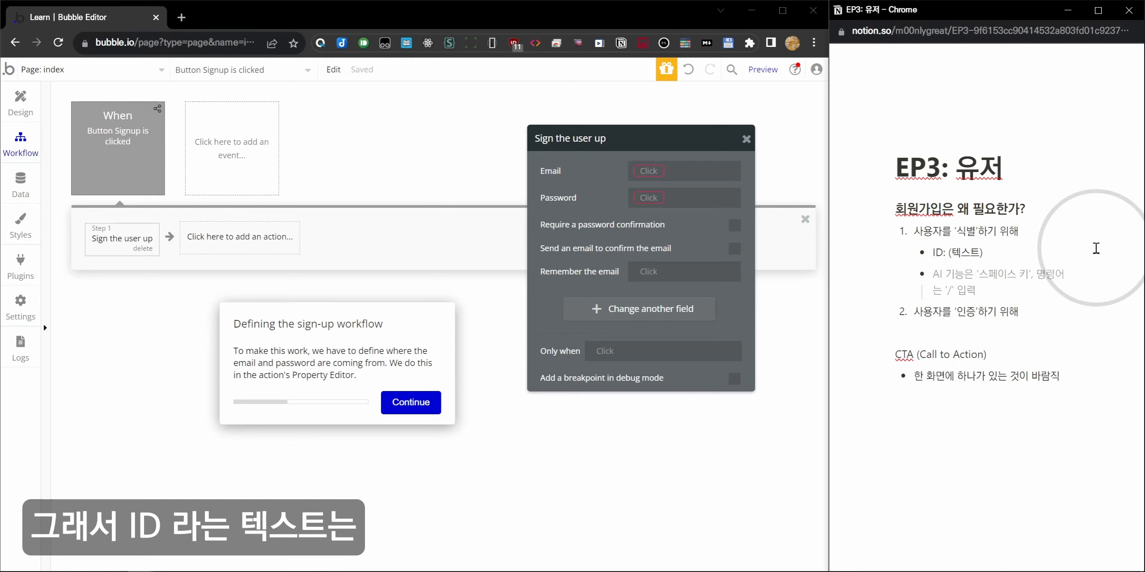
Add bullets '중복 금지' and '버블에서는 이메일 주소를 ID로 사용'.
text(중복디)
key(BackSpace)
text(금지)
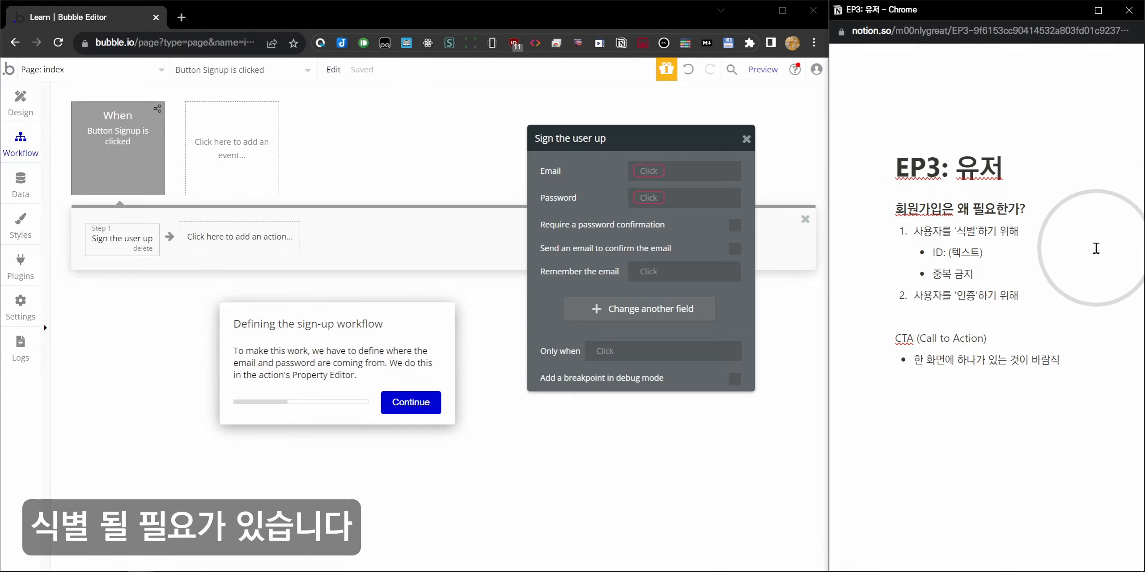
key(Return)
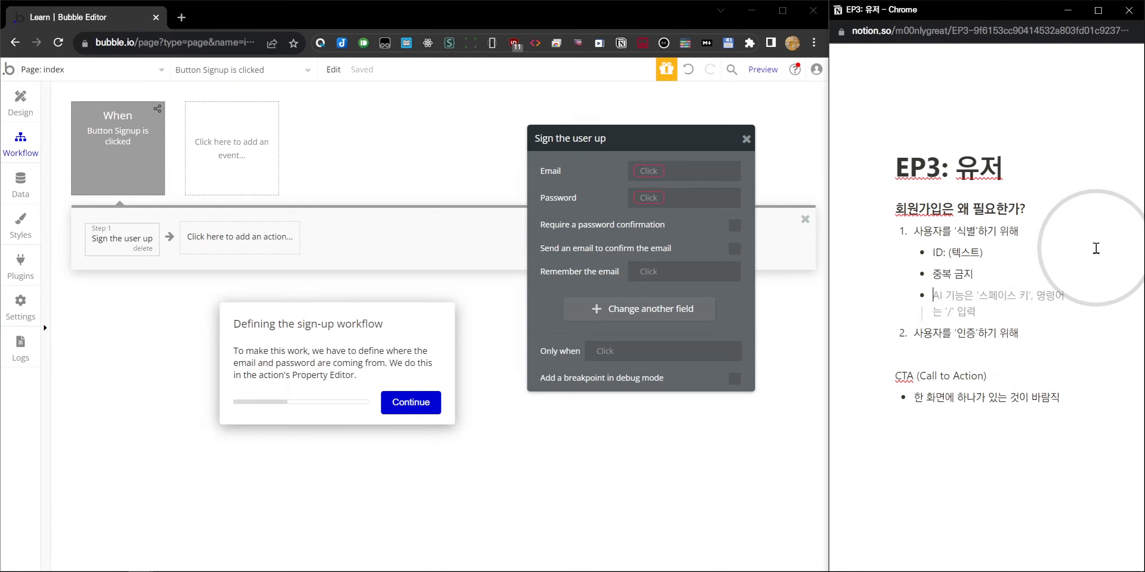
text(ㅇ버블에서는)
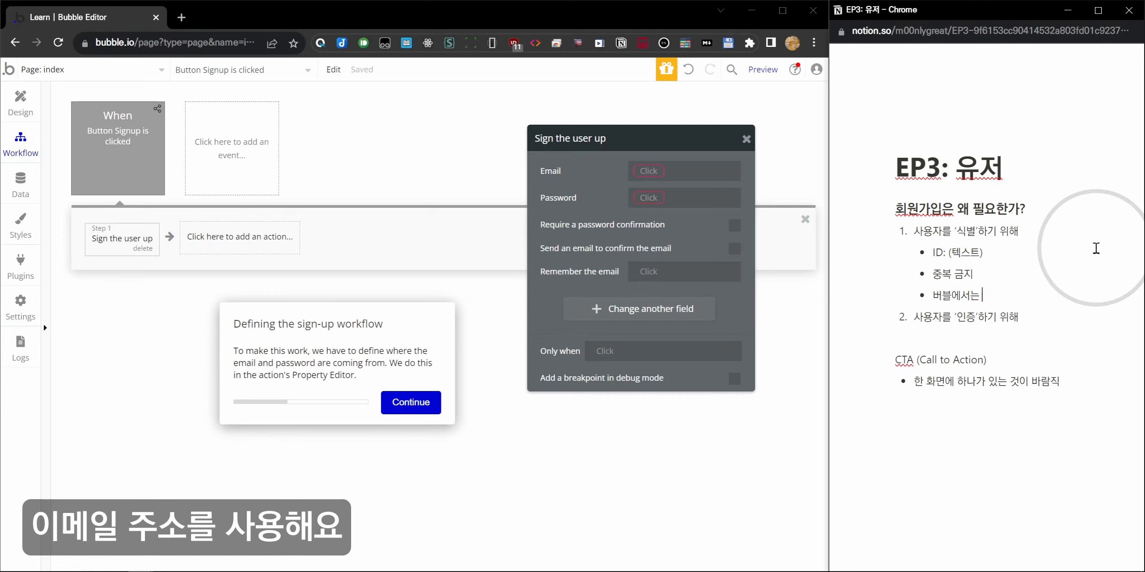
text( 이메일 주소를 ID로 사용)
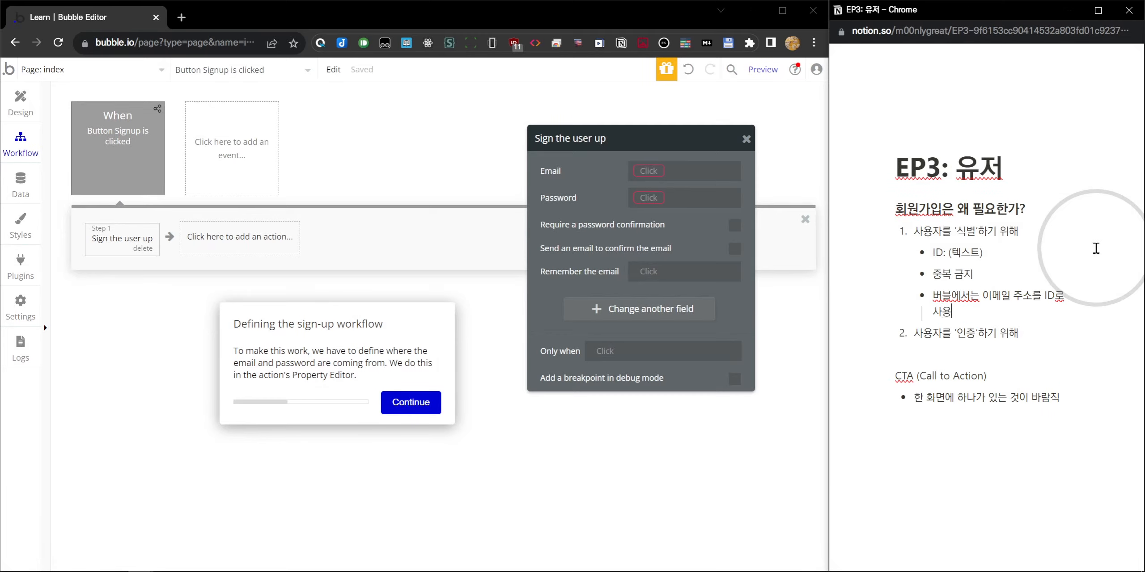
key(Return)
Add indented sub-points '중복 체크에 용이' and '이메일 인증을 사용할 수 있음'.
key(Tab)
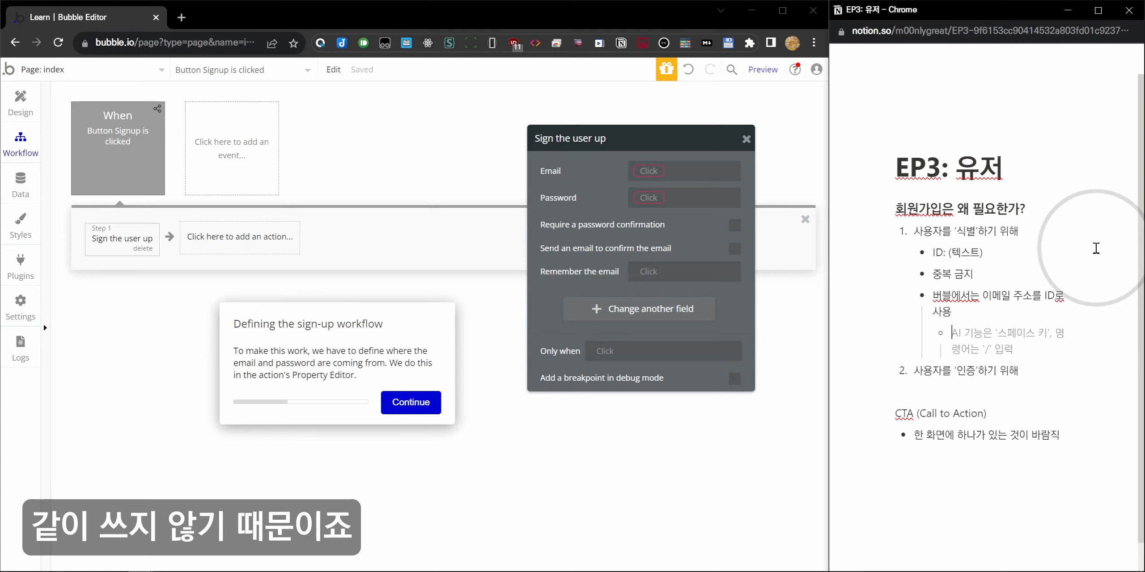
text(wn)
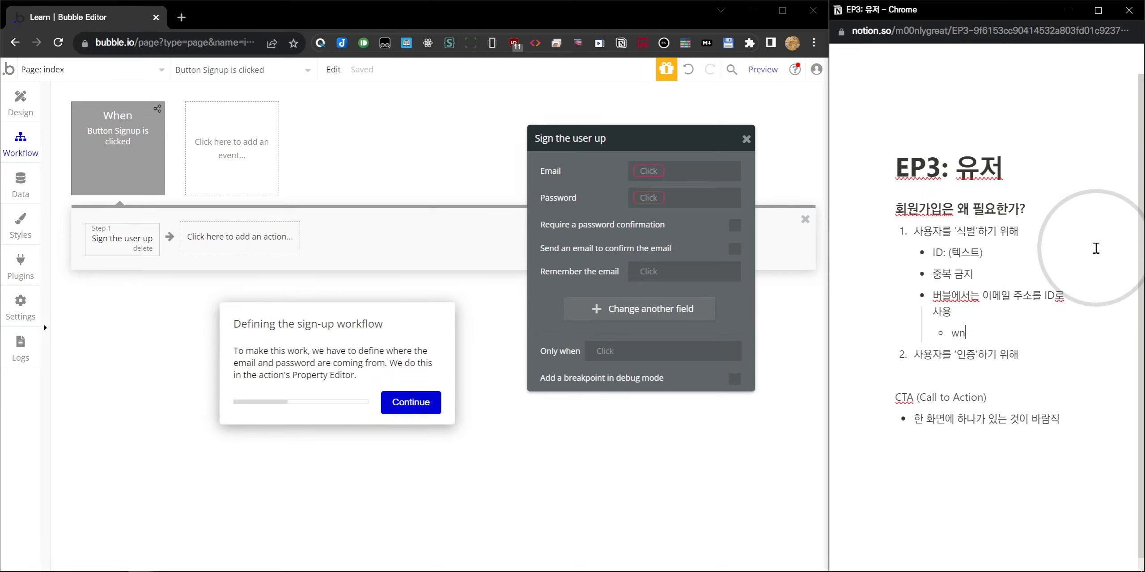
text(중복 )
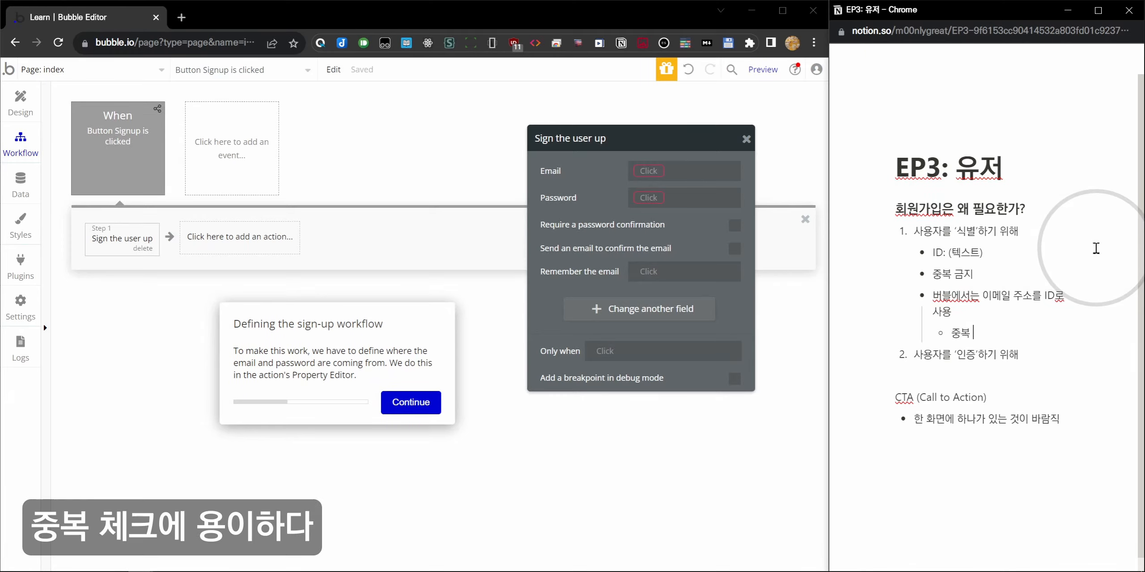
text(체크에 용이)
key(Return)
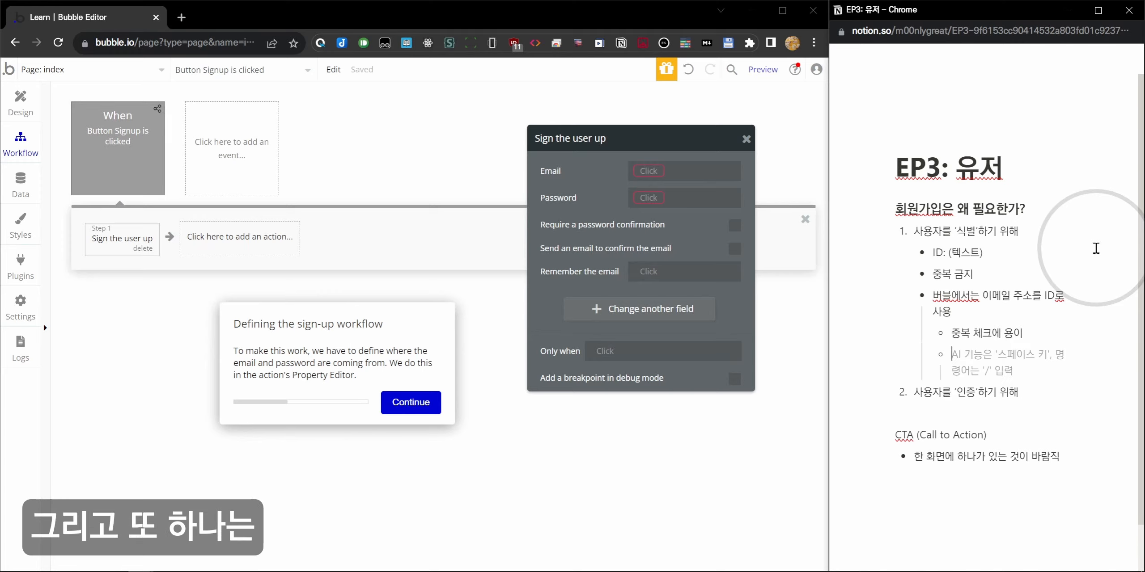
text(ㅇ이메일 인증이라는)
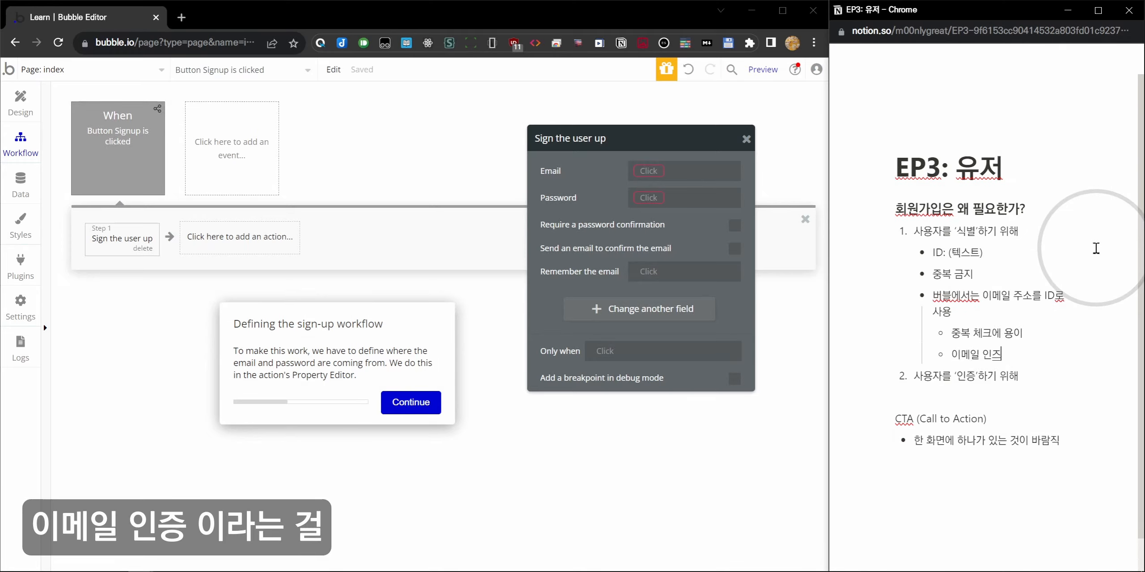
key(BackSpace)
key(BackSpace)
key(BackSpace)
key(BackSpace)
text(을)
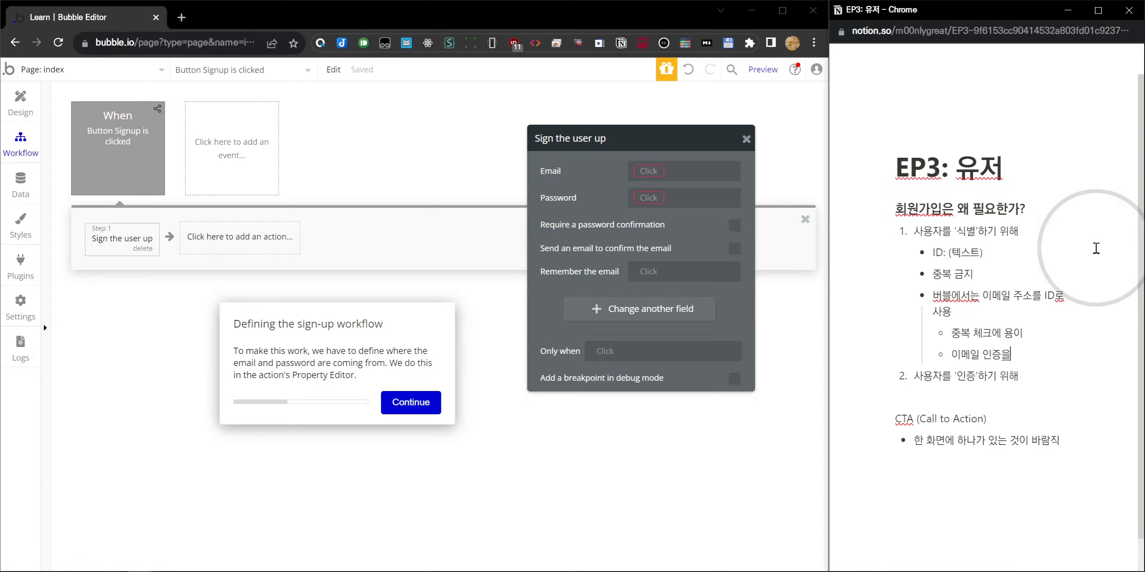
text( 사용할 수 ㅇ있음.)
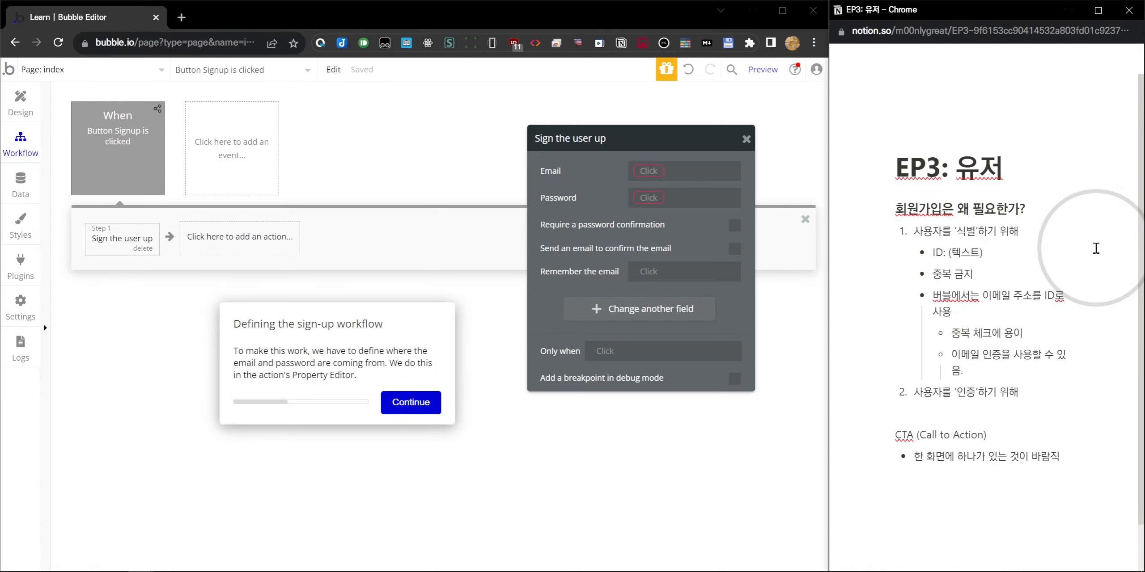
drag(962, 371, 997, 335)
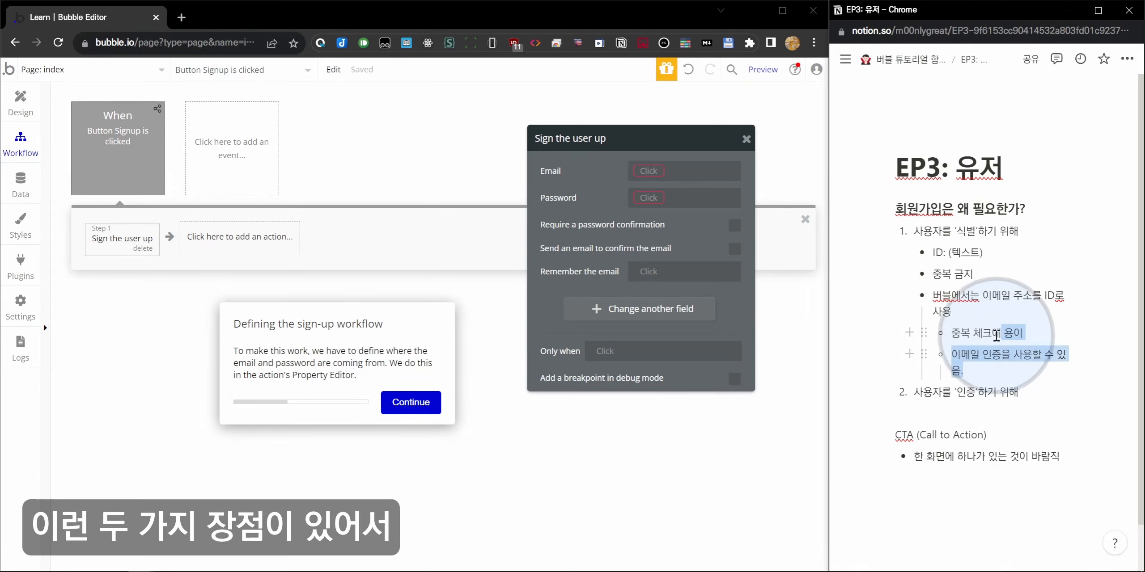
click(997, 354)
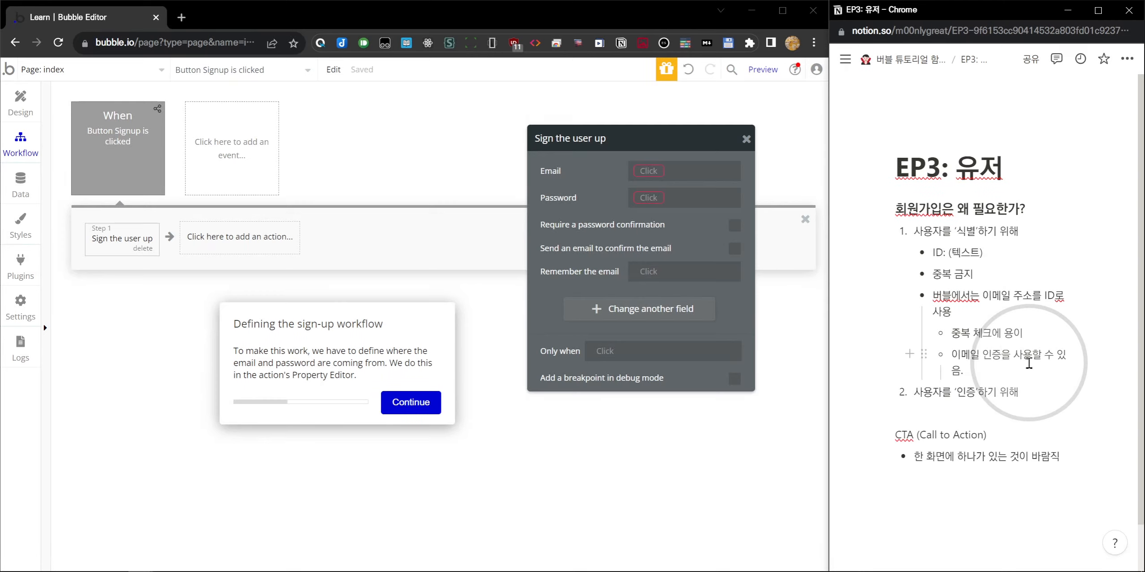
Under item 2, add indented bullets '비밀번호: (텍스트)' and '숫자, 영문자, 특수문자'.
scroll(1029, 363, down, 1)
drag(955, 341, 964, 343)
click(1029, 340)
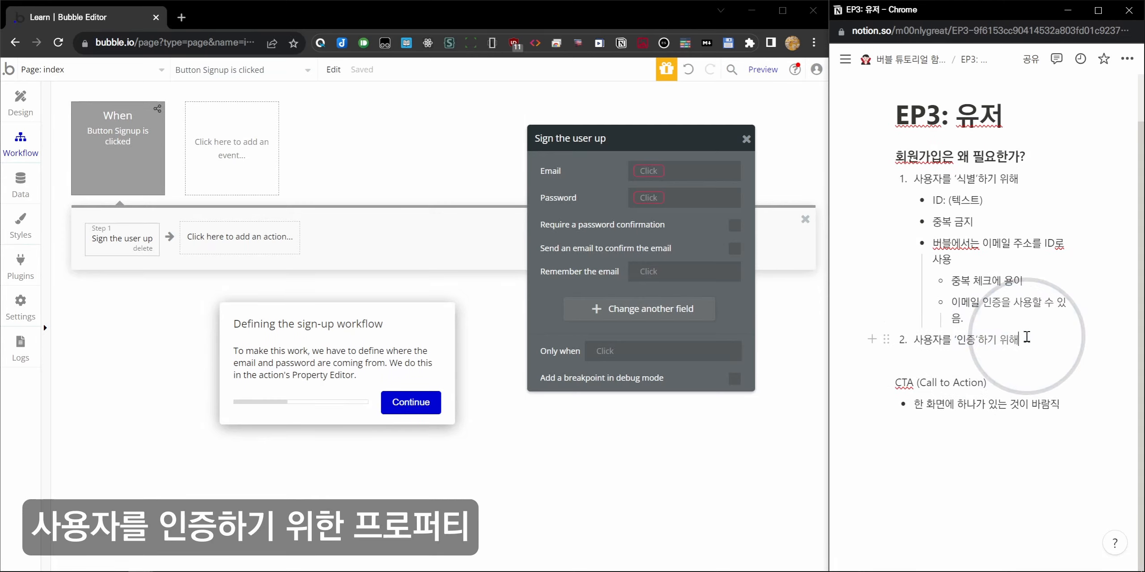
key(Return)
key(Tab)
text(d)
key(BackSpace)
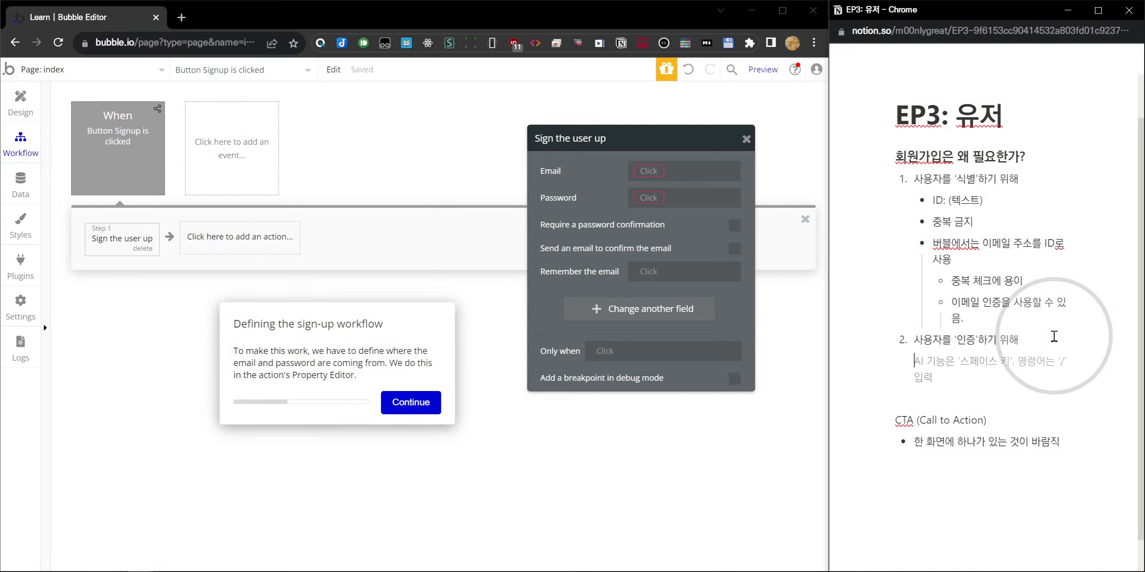
text(- 비밀번호)
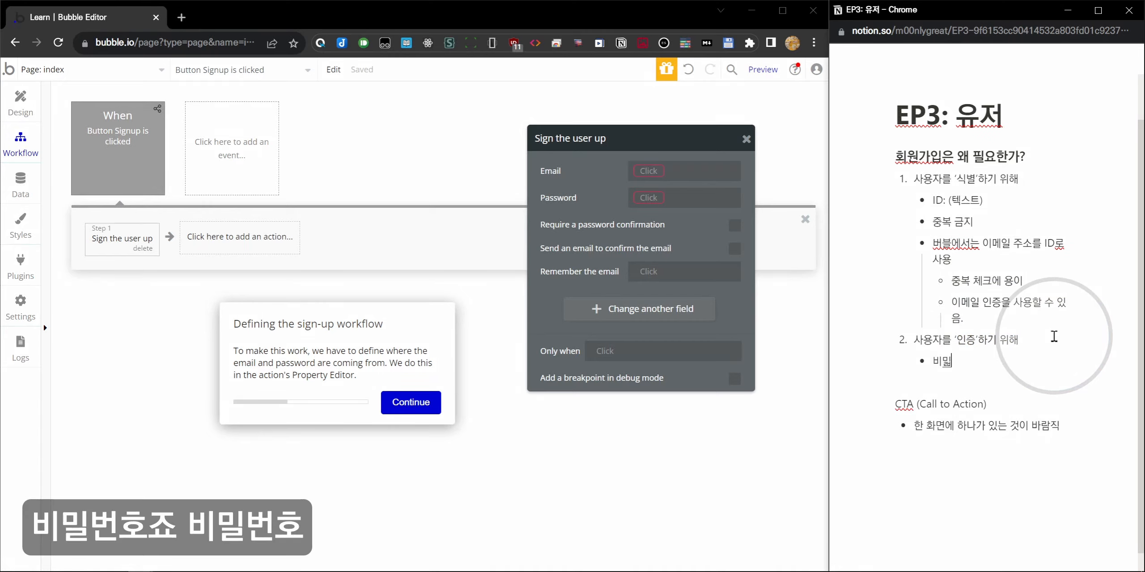
text(: ()
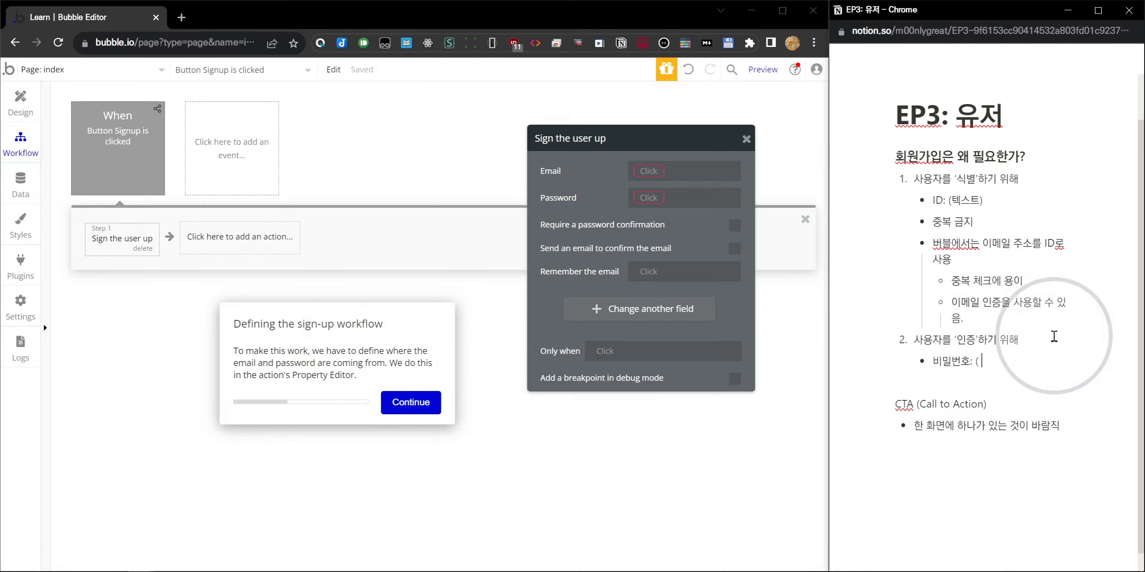
text(텍스트))
key(Return)
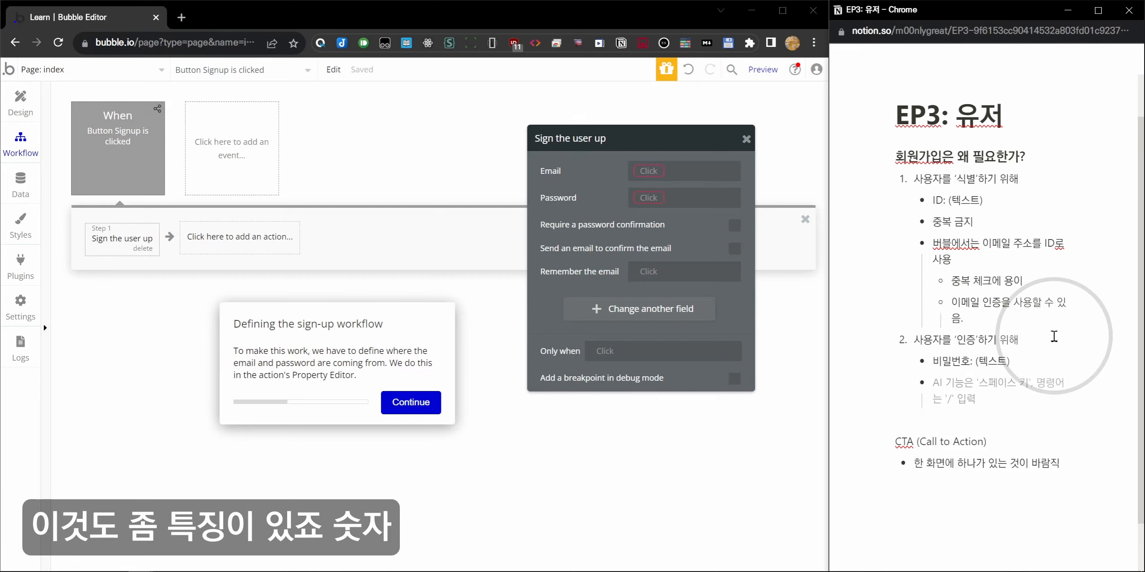
text(숫자, )
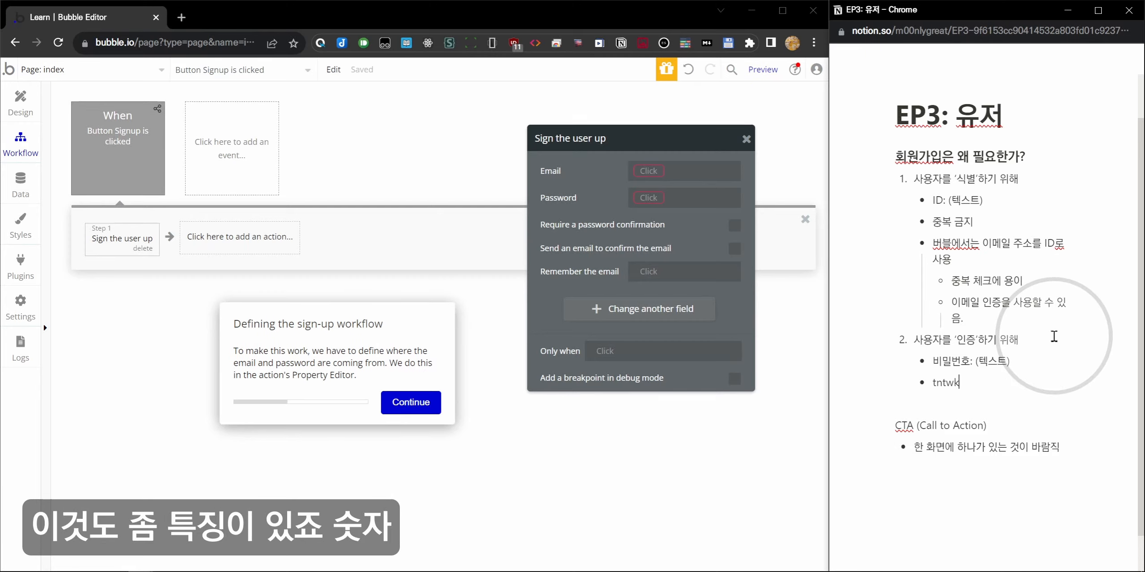
text(영문자, 특수문자)
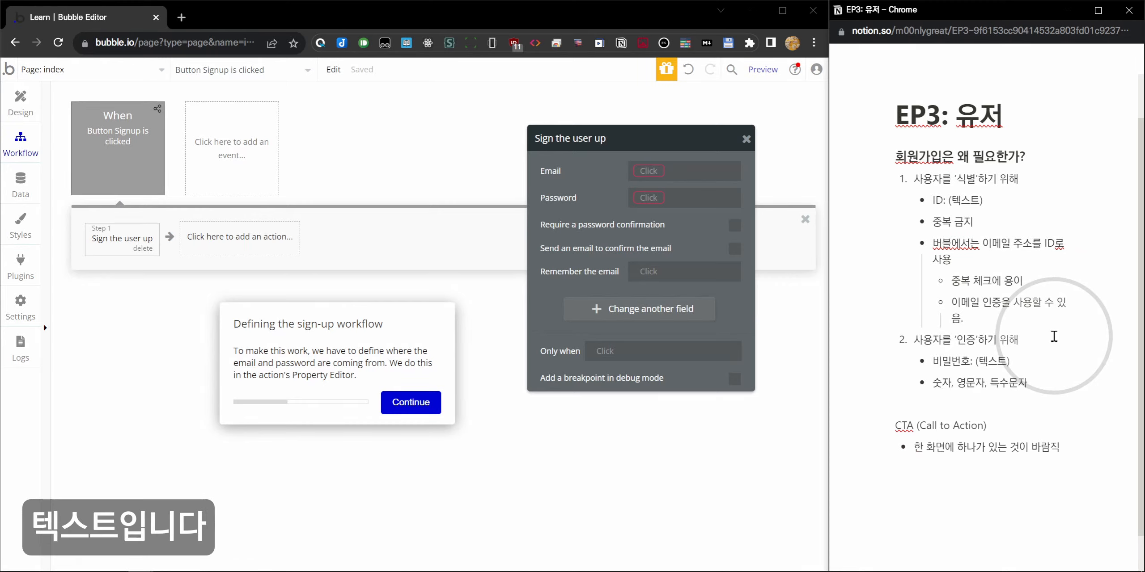
Add the bullet question '사용자 비밀번호를 알아야 되는 사람은? (모두 선택)'.
key(Return)
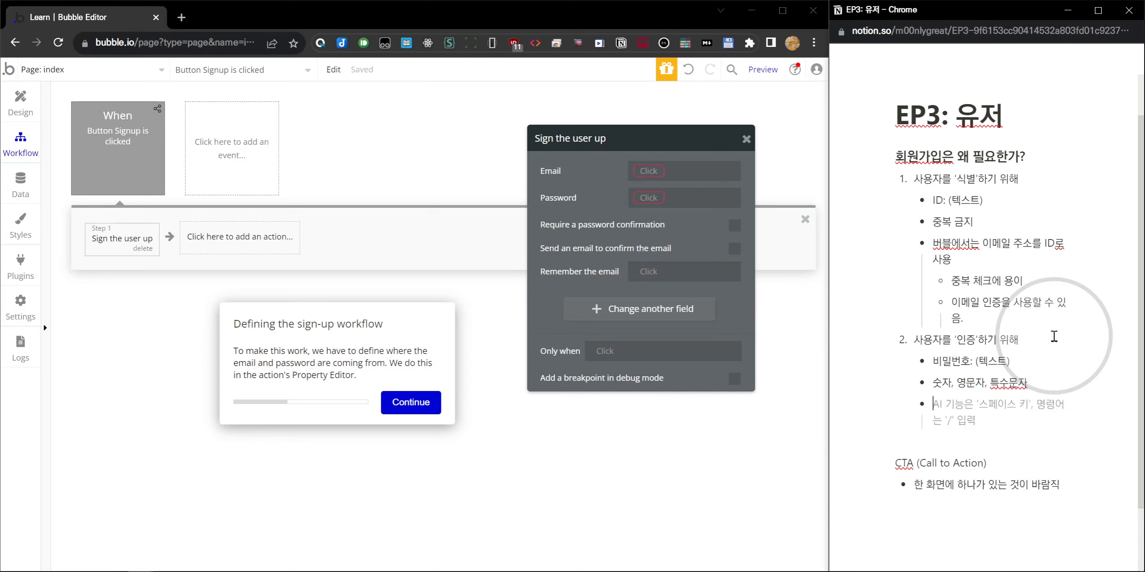
text(비밀번)
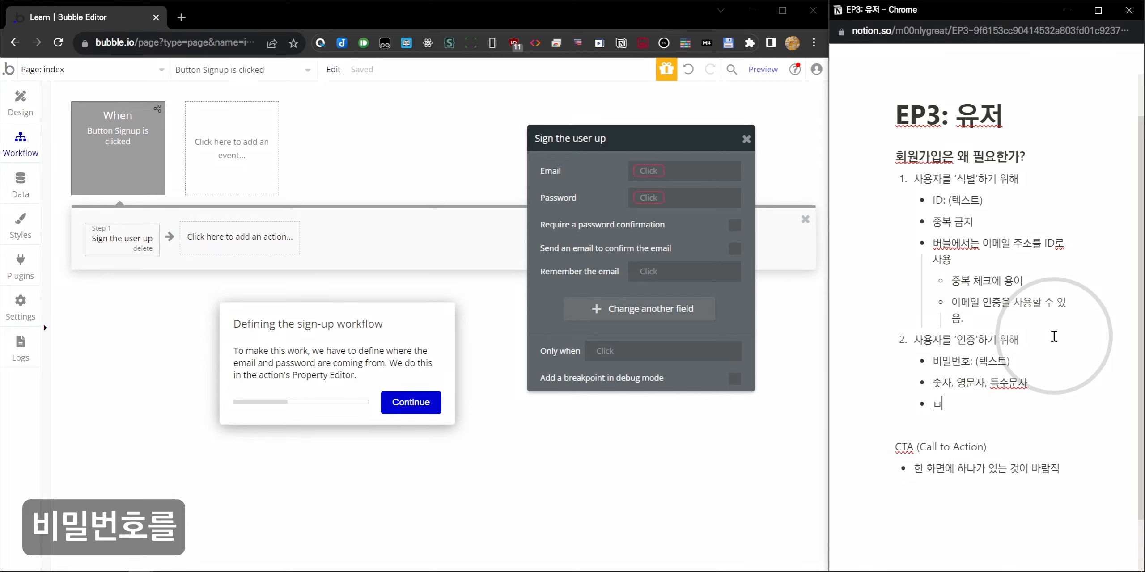
key(BackSpace)
key(BackSpace)
key(BackSpace)
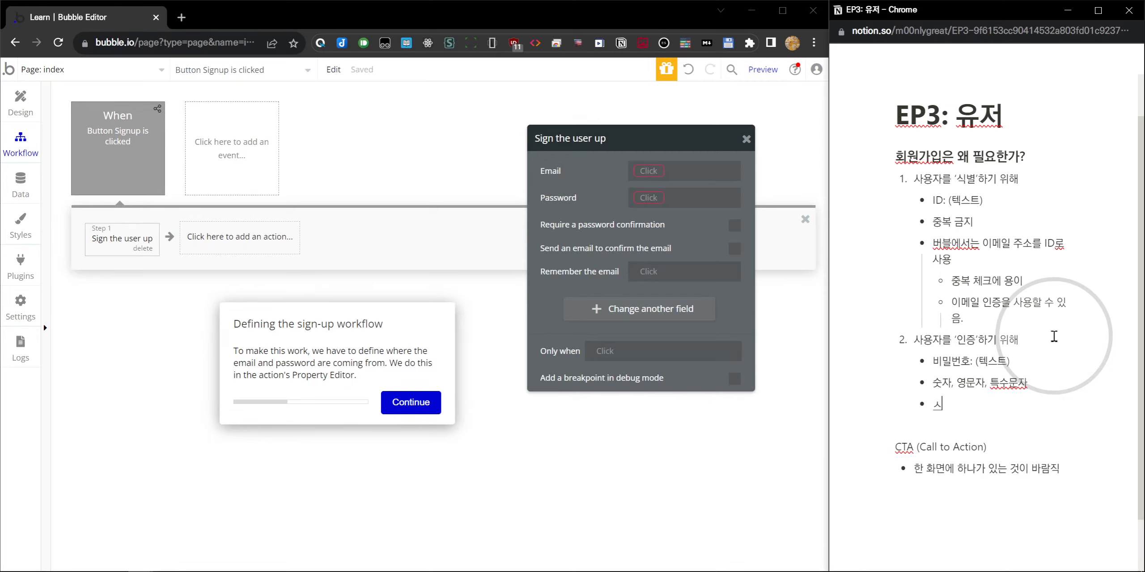
text(사용자 비밀번호를 알아야 되는 사람ㅇ의)
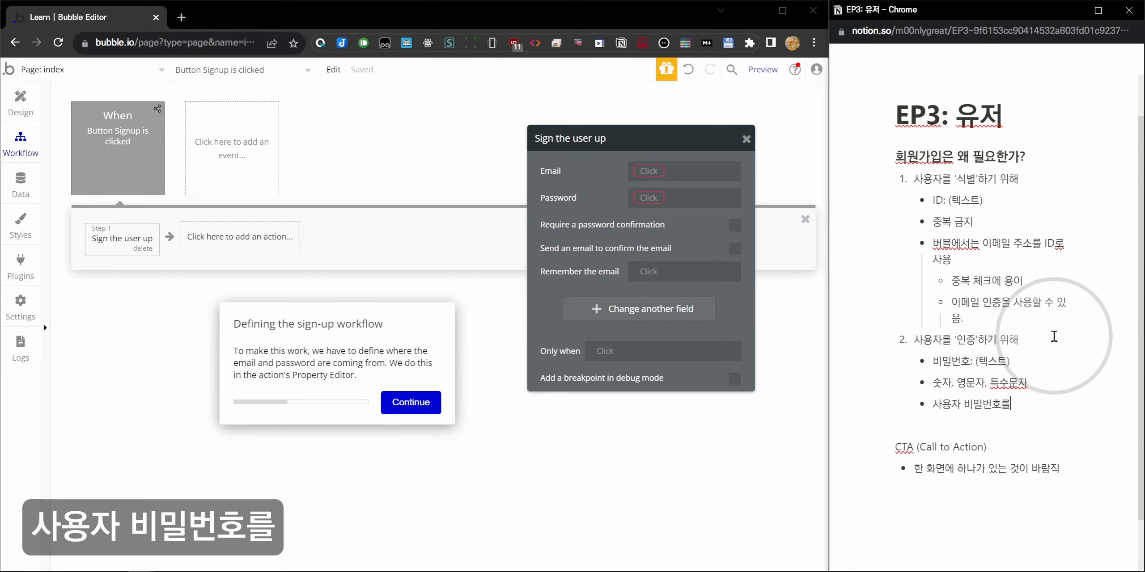
key(BackSpace)
key(BackSpace)
text(은? ()
text(모두 선택))
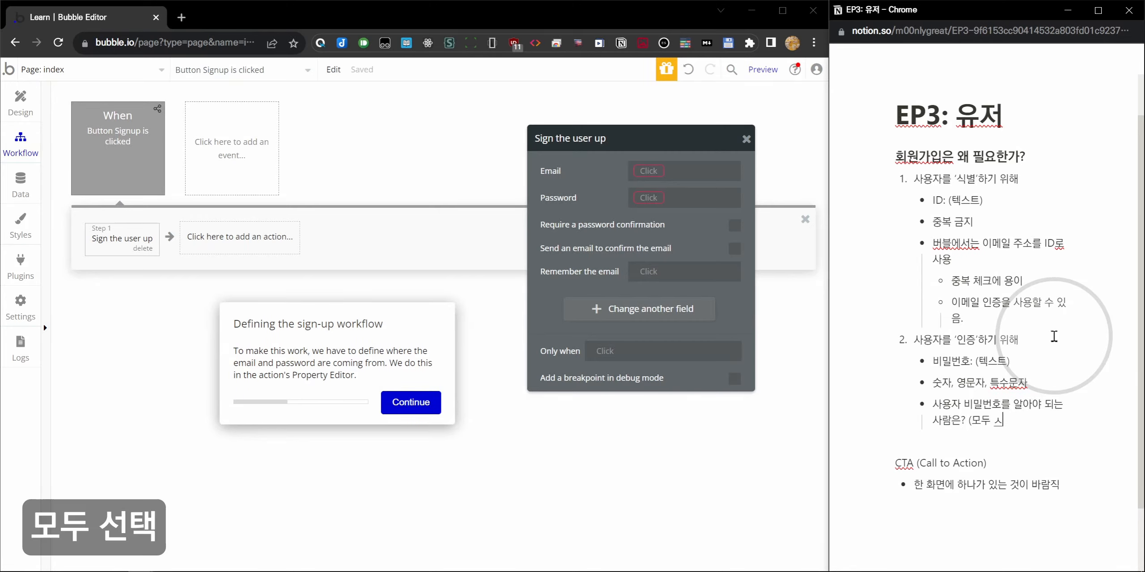
List numbered answers 개발자, 운영자, 시스템(서비스), 사용자 under the question and select the last two.
key(Return)
key(Tab)
text(개발자)
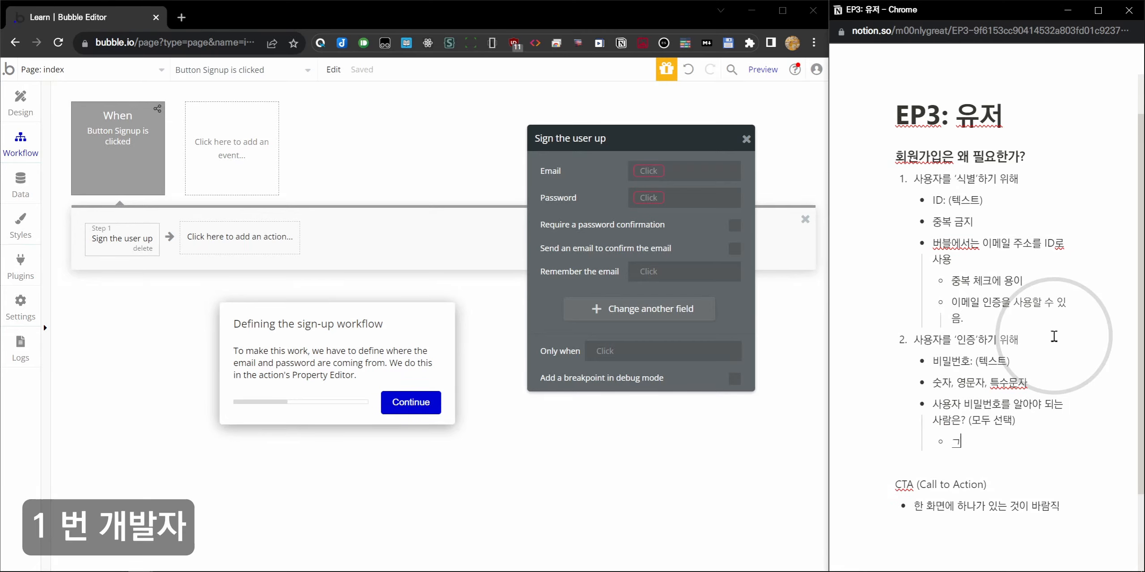
key(BackSpace)
key(BackSpace)
key(BackSpace)
key(BackSpace)
key(BackSpace)
text(1. 개발자)
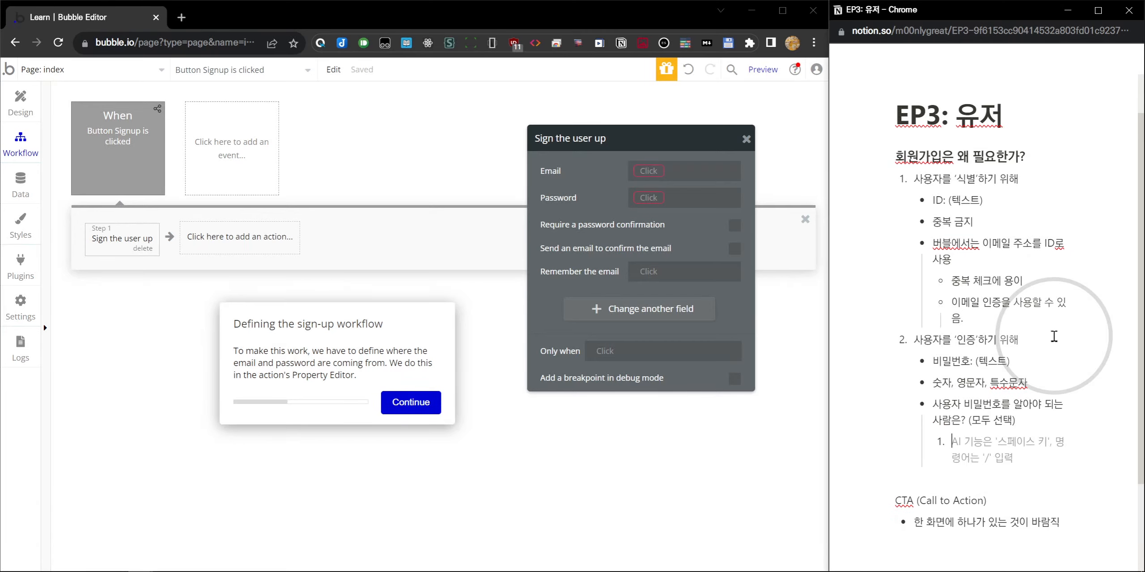
key(Return)
text(운영자)
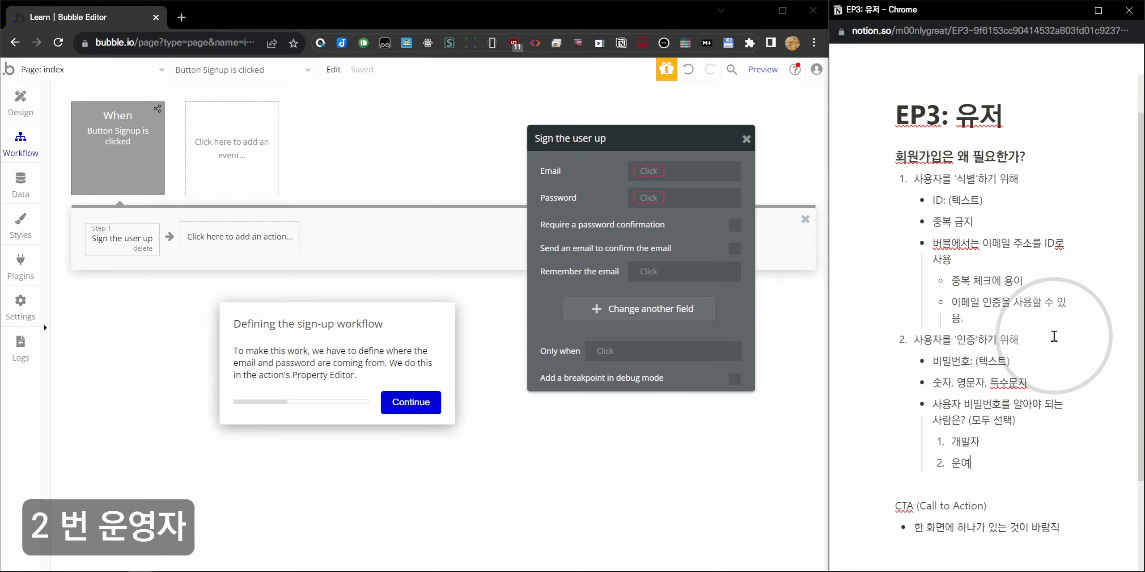
key(Return)
text(시스템(서비스))
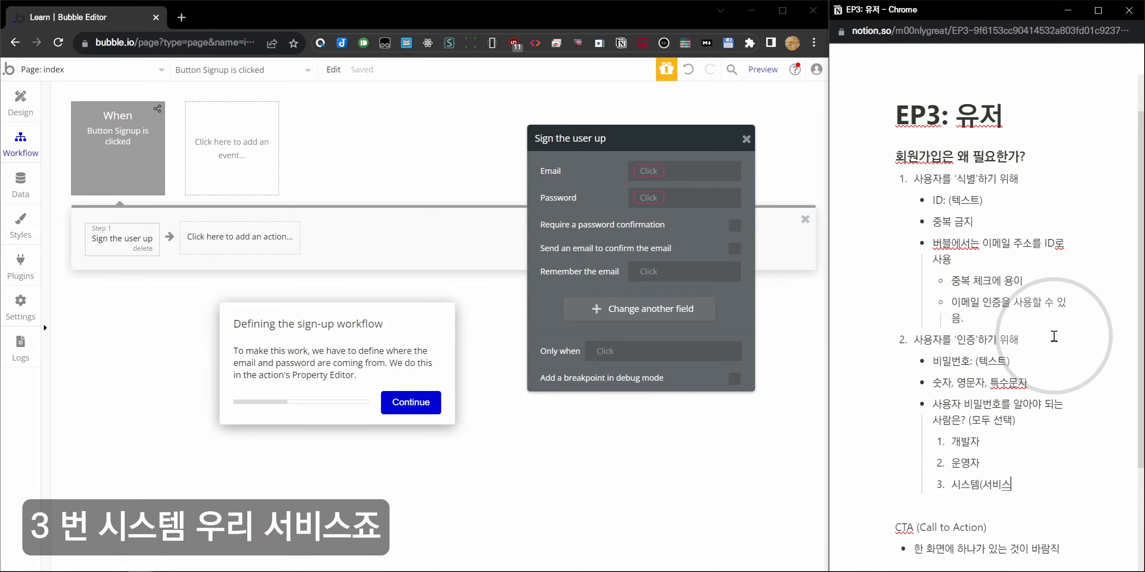
key(Return)
text(시용자)
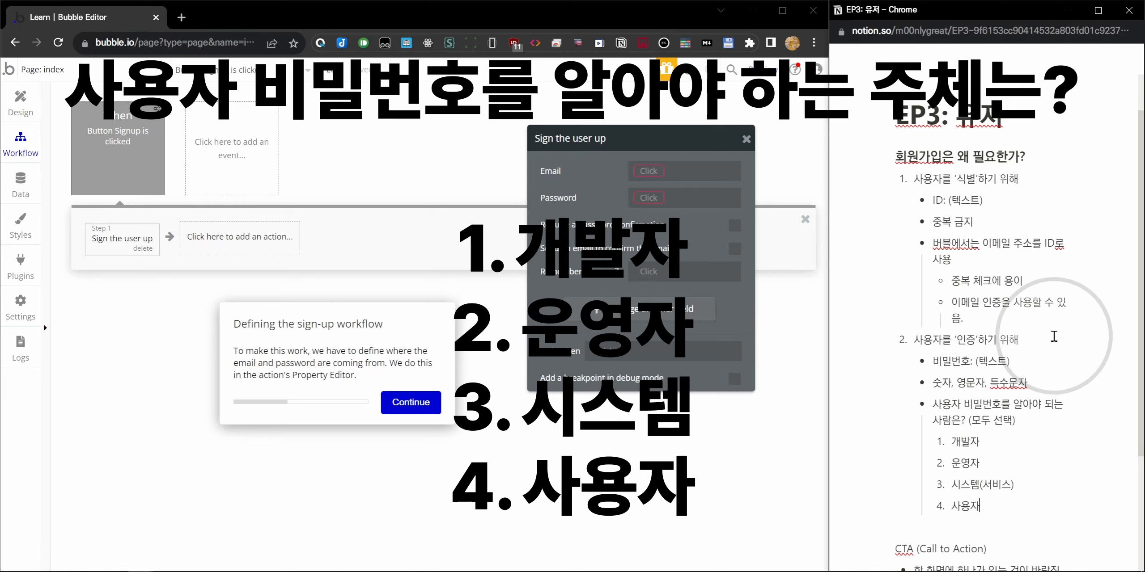
drag(949, 485, 1043, 528)
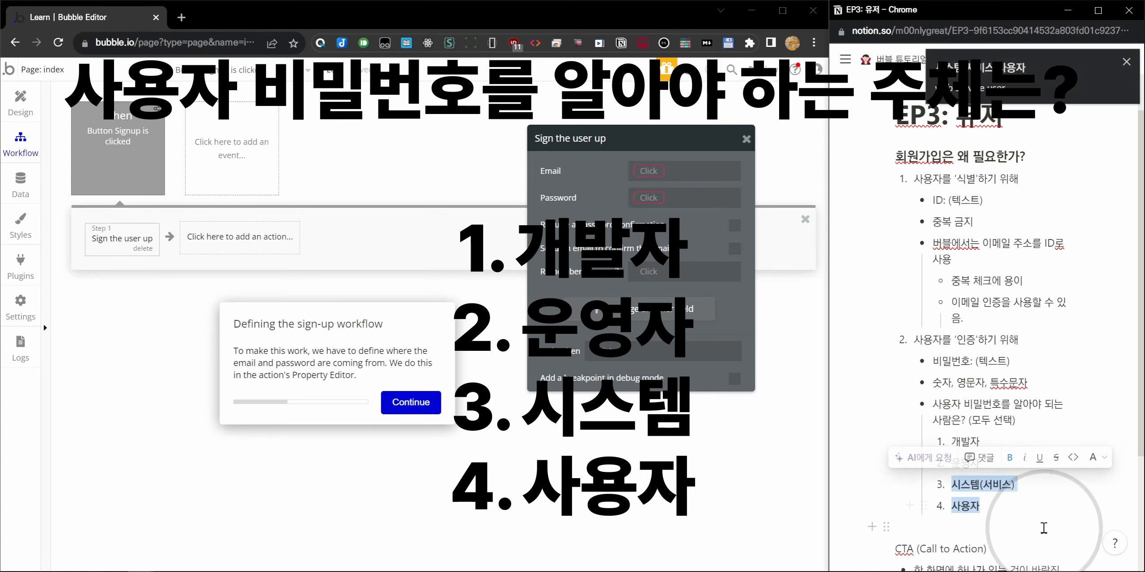
Leave 시스템(서비스) and 사용자 bolded, move below the answer list and scroll back up.
click(1007, 506)
scroll(1005, 506, down, 1)
click(971, 467)
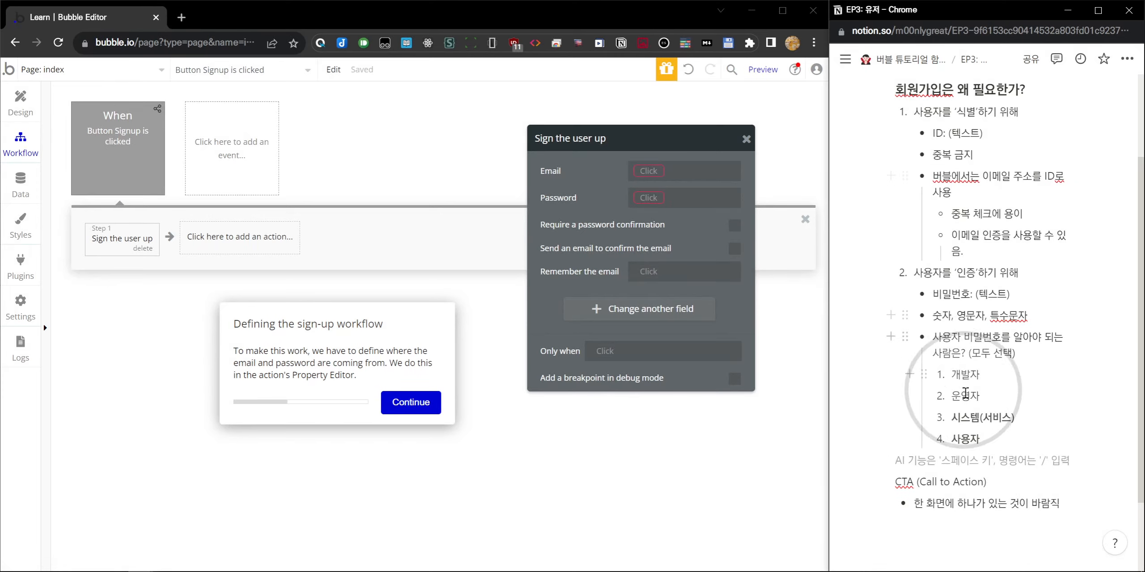
scroll(952, 467, up, 3)
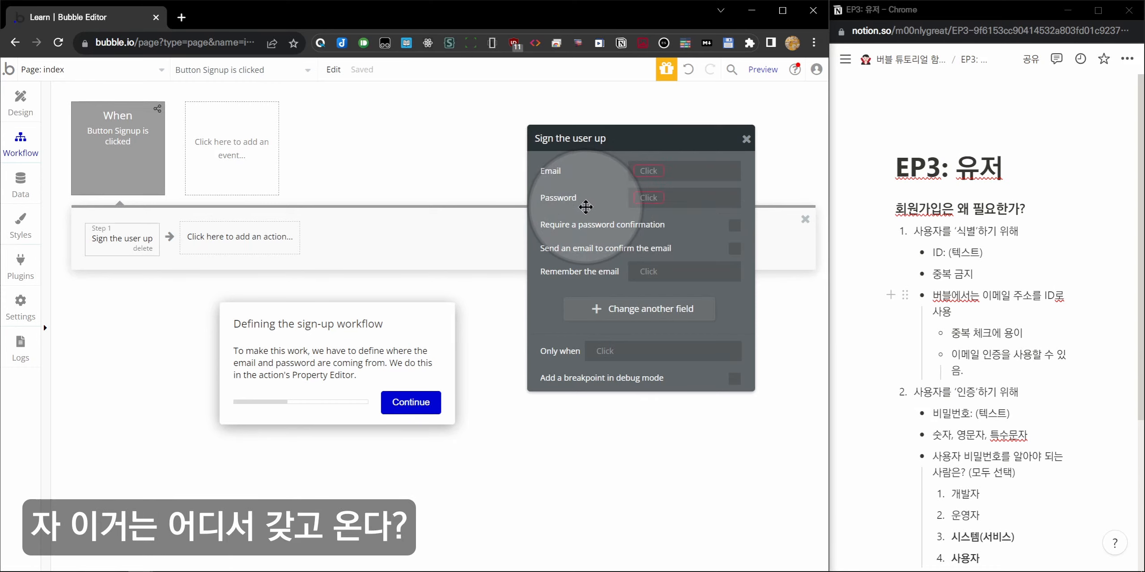
Check the email and password inputs, then set Sign the user up's Email to Input Email's value.
click(33, 109)
click(395, 214)
click(394, 172)
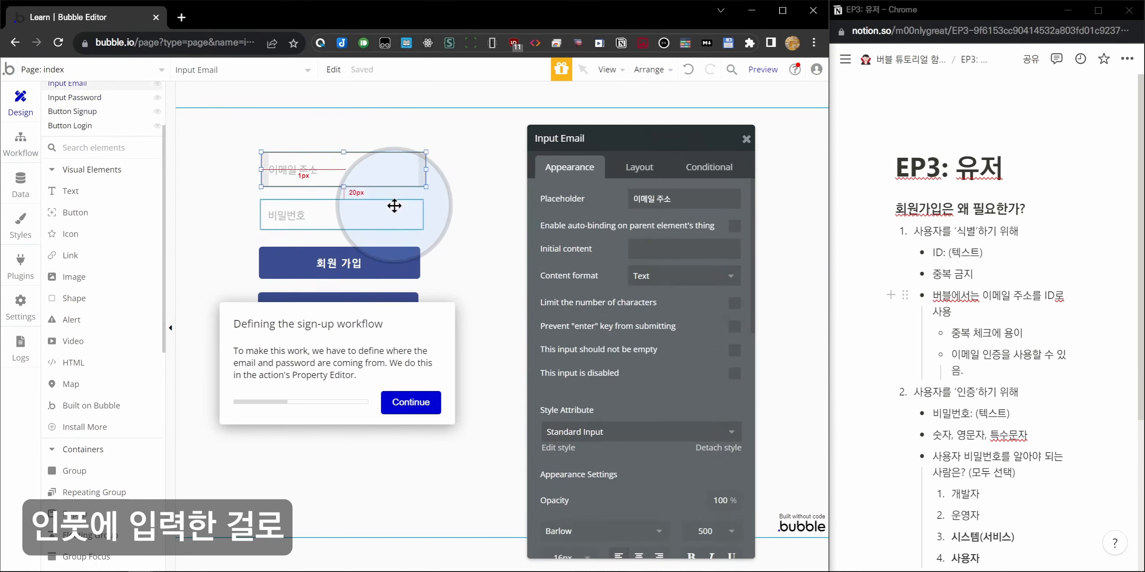
click(394, 208)
click(22, 147)
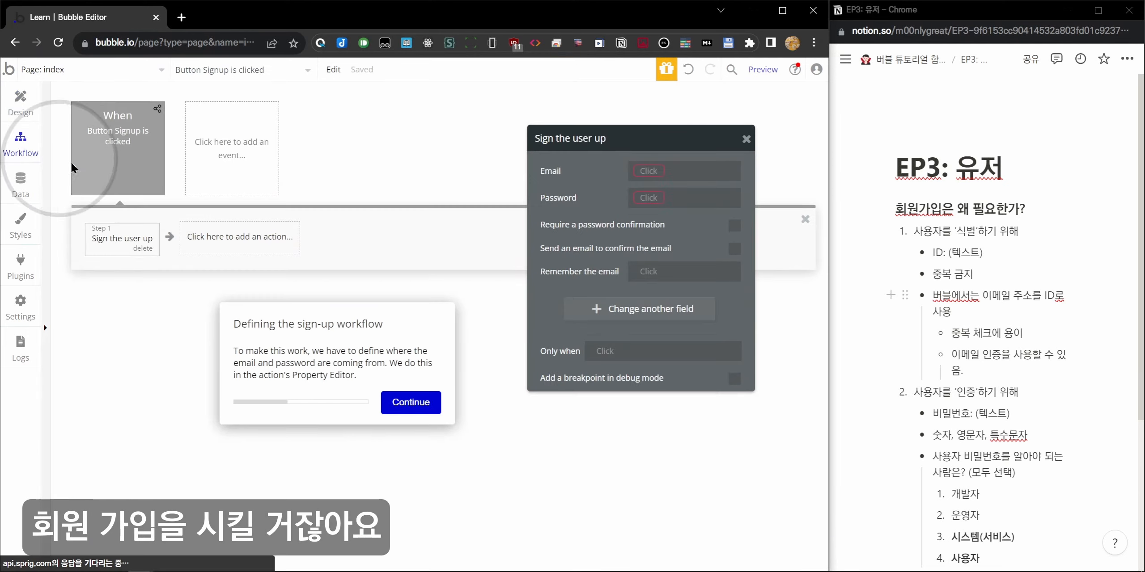
click(649, 172)
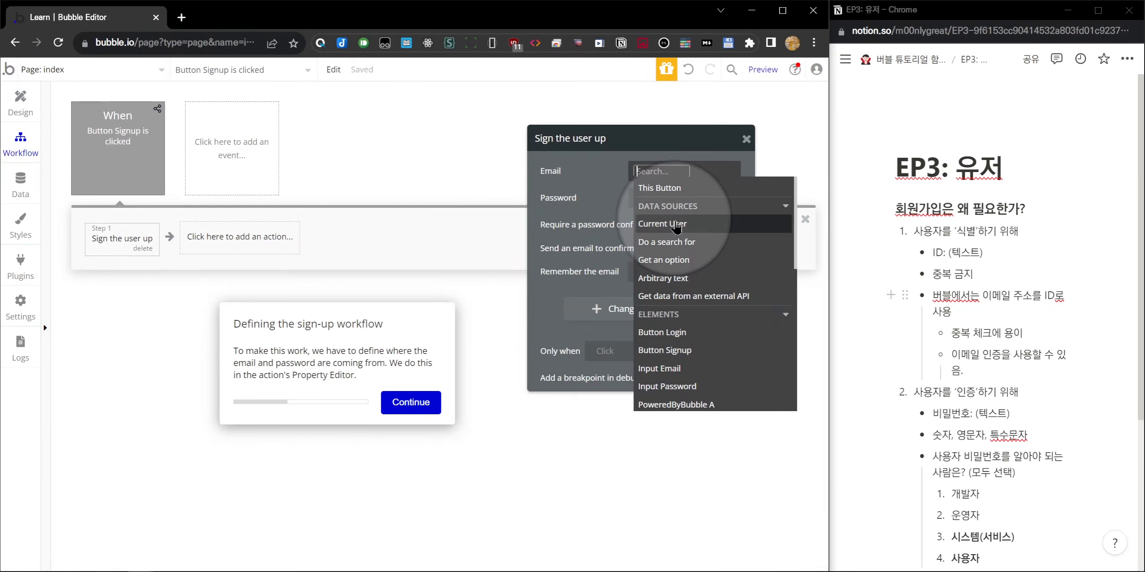
click(681, 374)
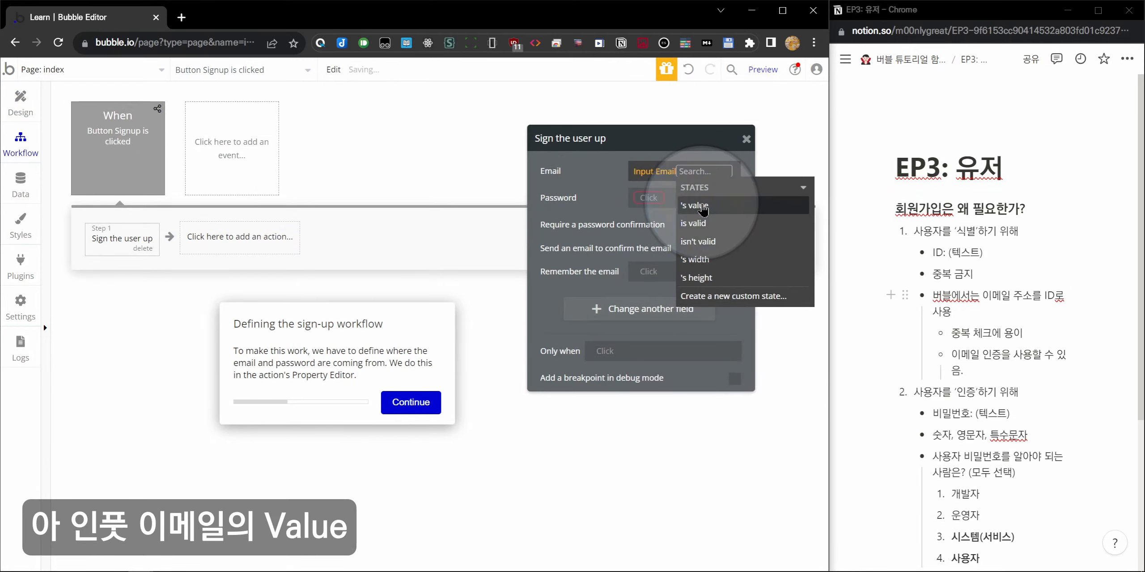
click(703, 206)
Set the Sign the user up Password to Input Password's value.
click(644, 197)
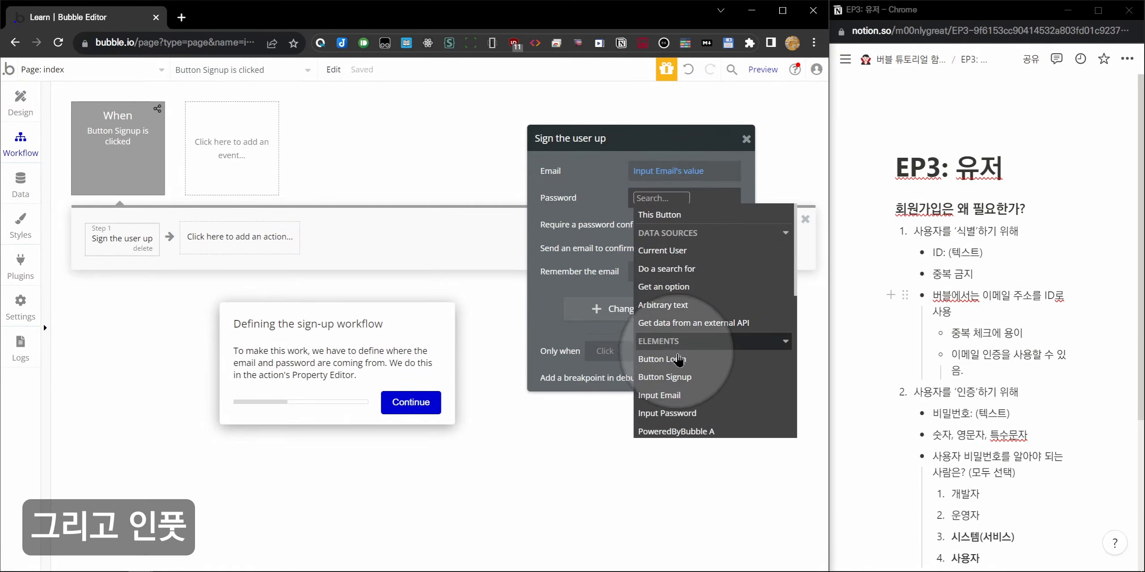
click(666, 413)
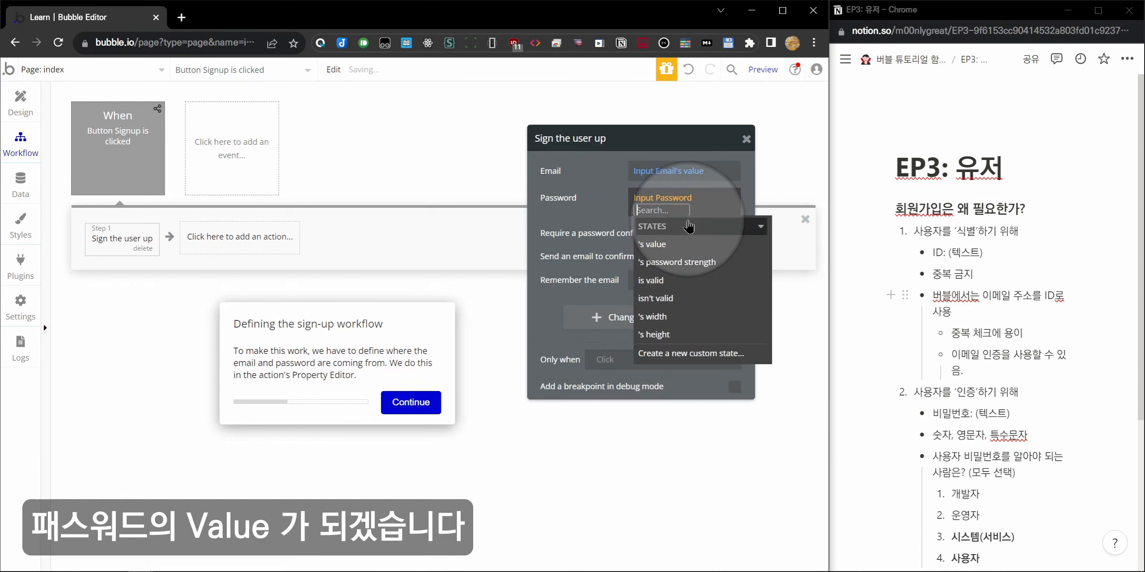
click(653, 244)
click(581, 218)
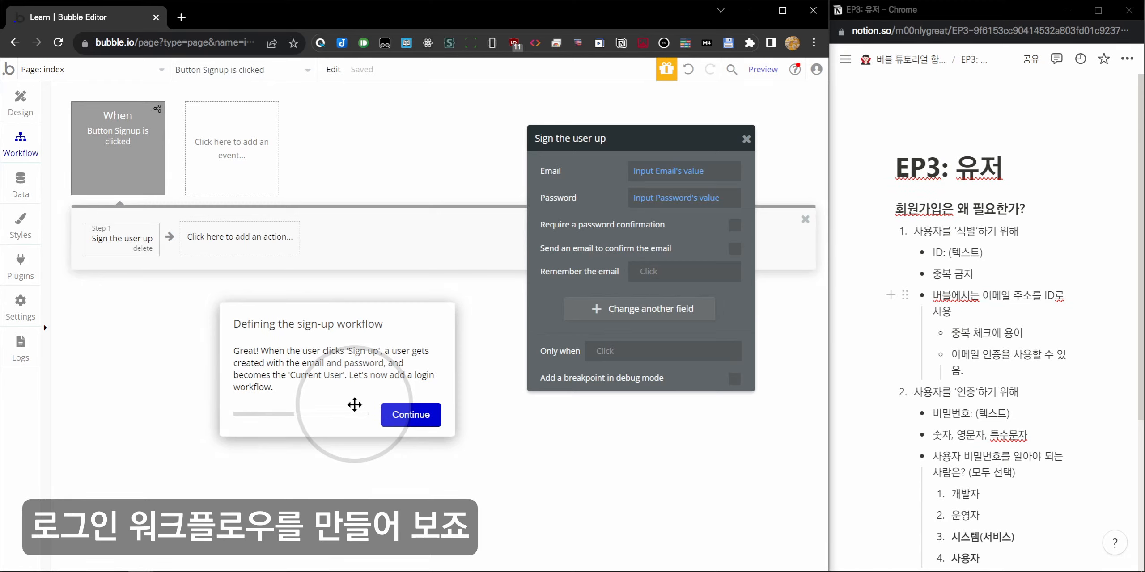
Create an 'An element is clicked' workflow event whose element is Button Login (로그인).
click(411, 414)
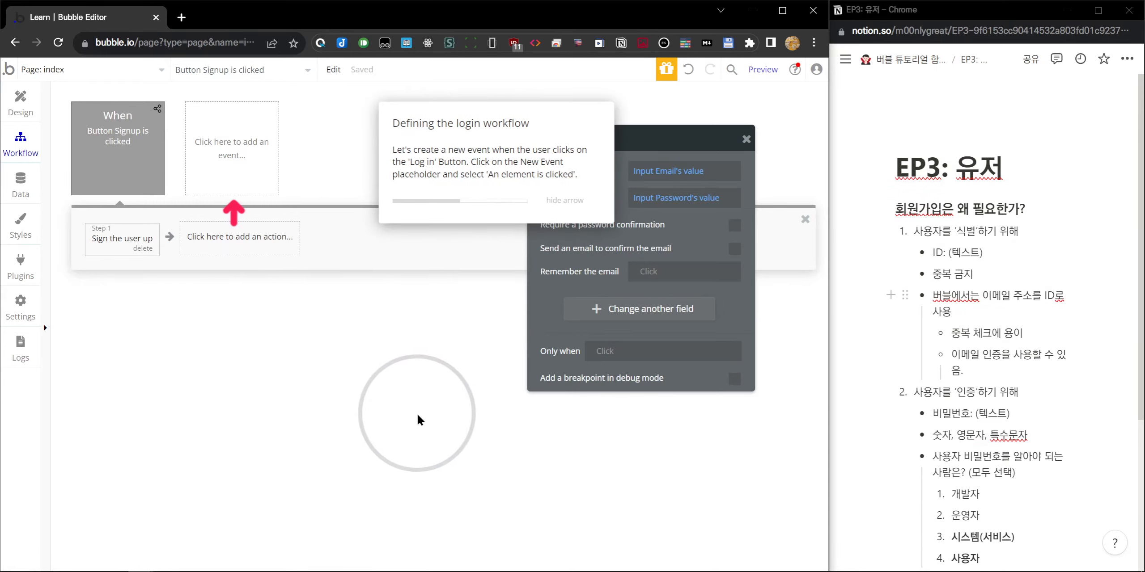
click(20, 103)
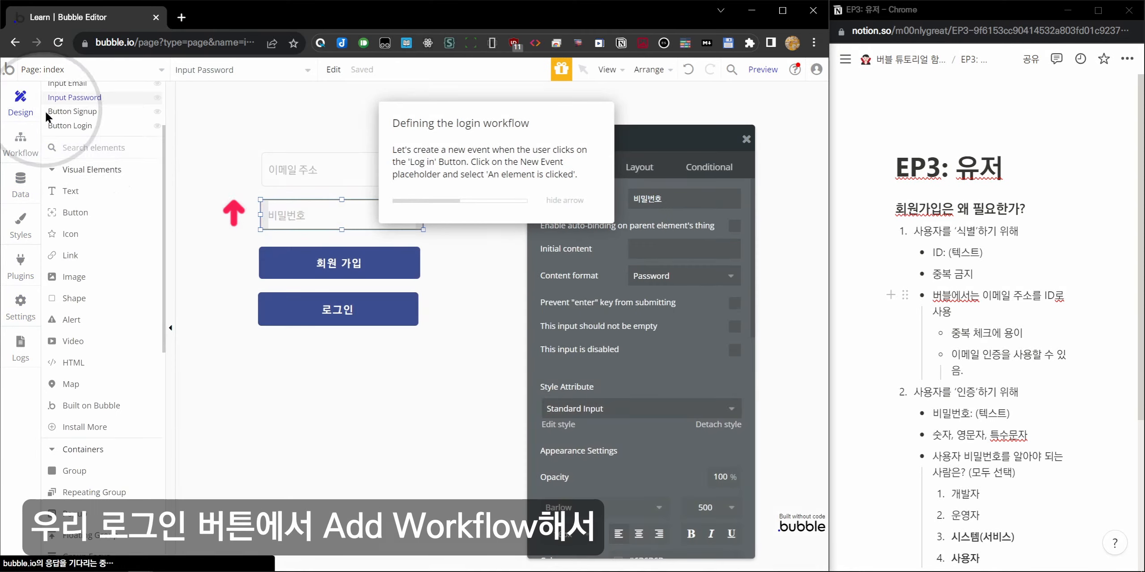
click(371, 325)
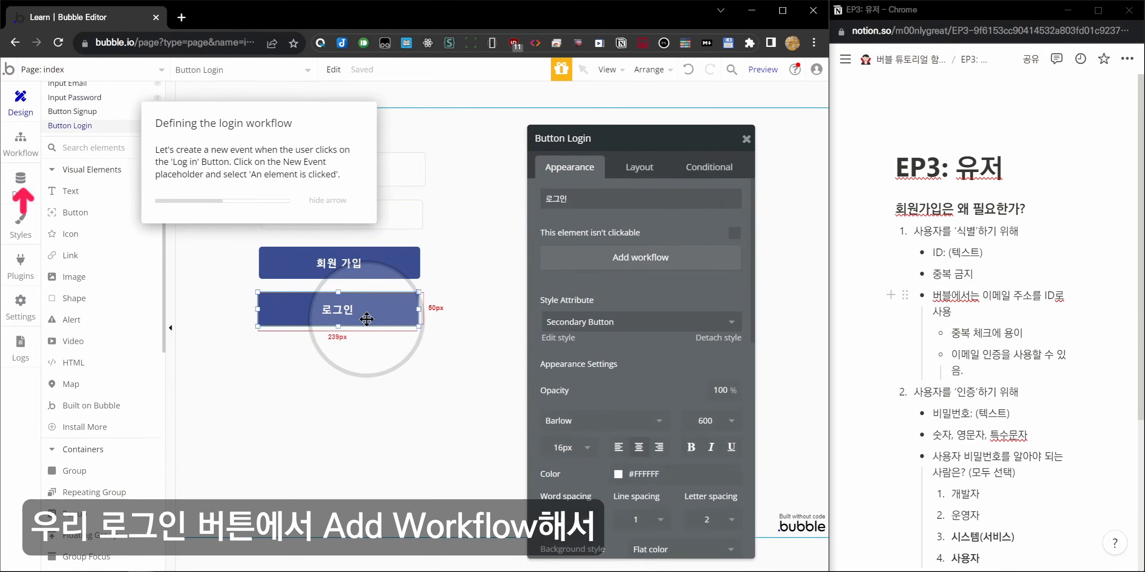
click(30, 147)
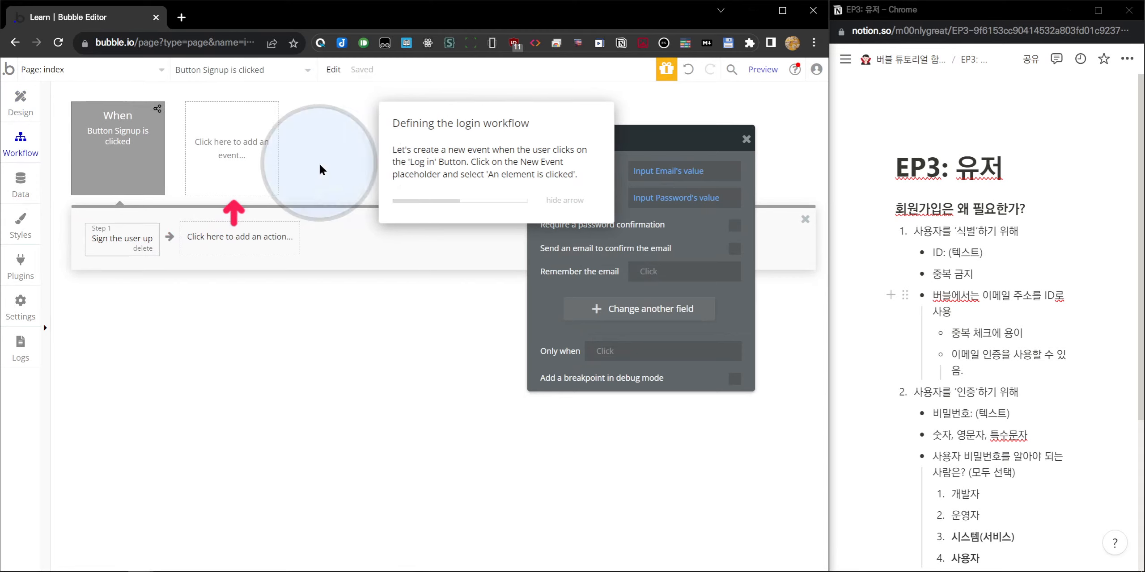
click(274, 175)
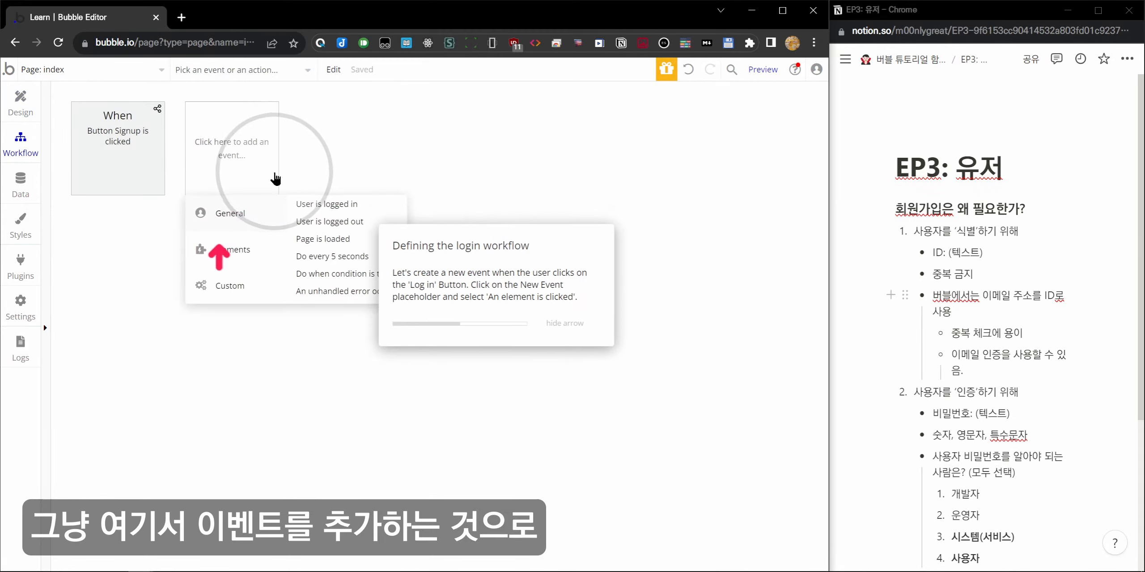
mouse_move(229, 248)
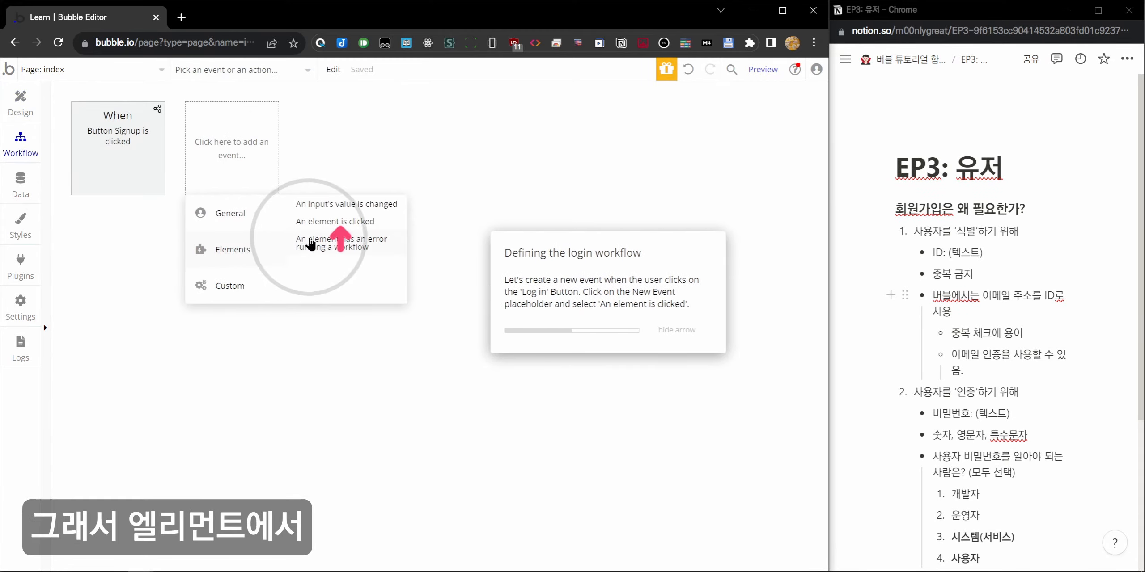
click(331, 223)
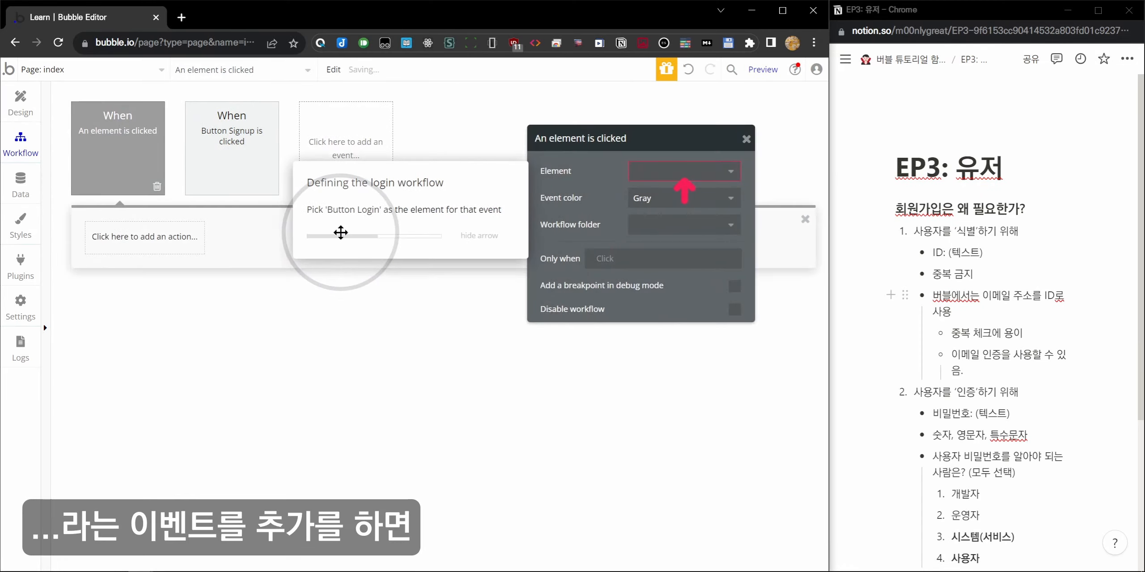
click(692, 170)
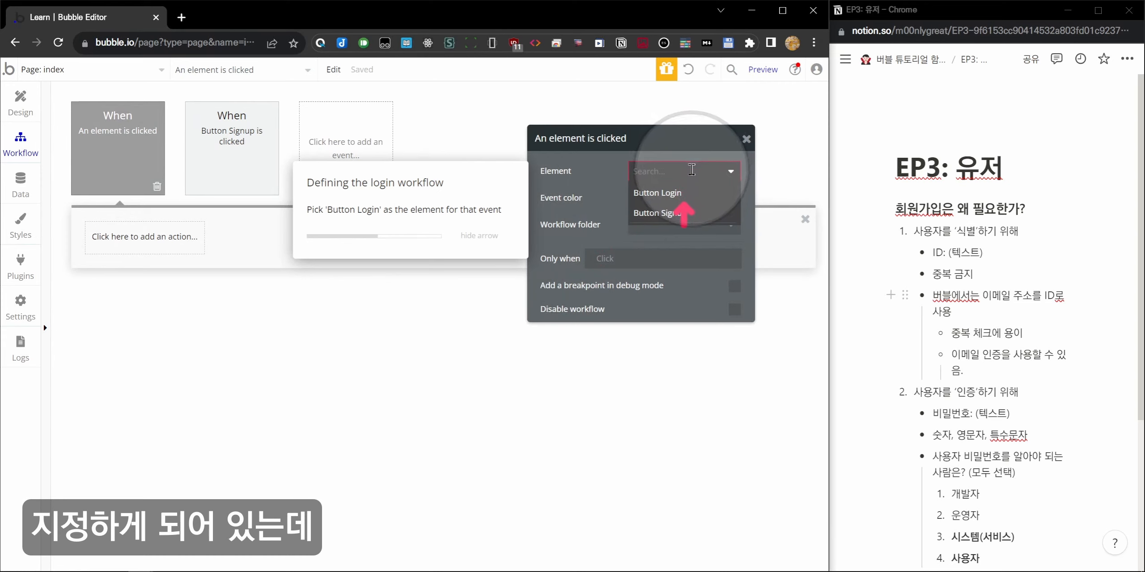
click(658, 193)
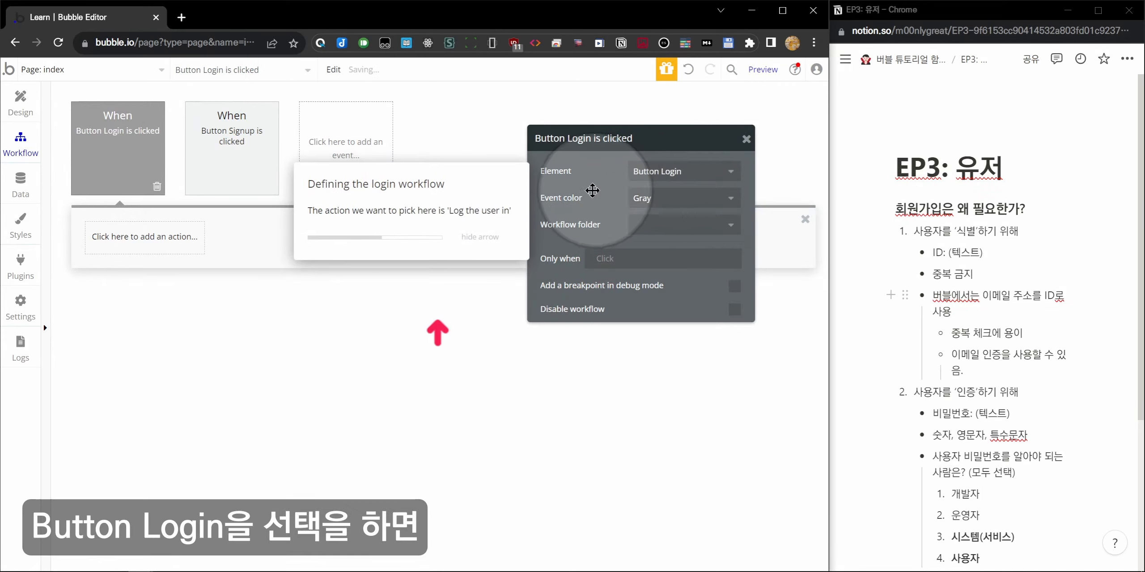
click(21, 102)
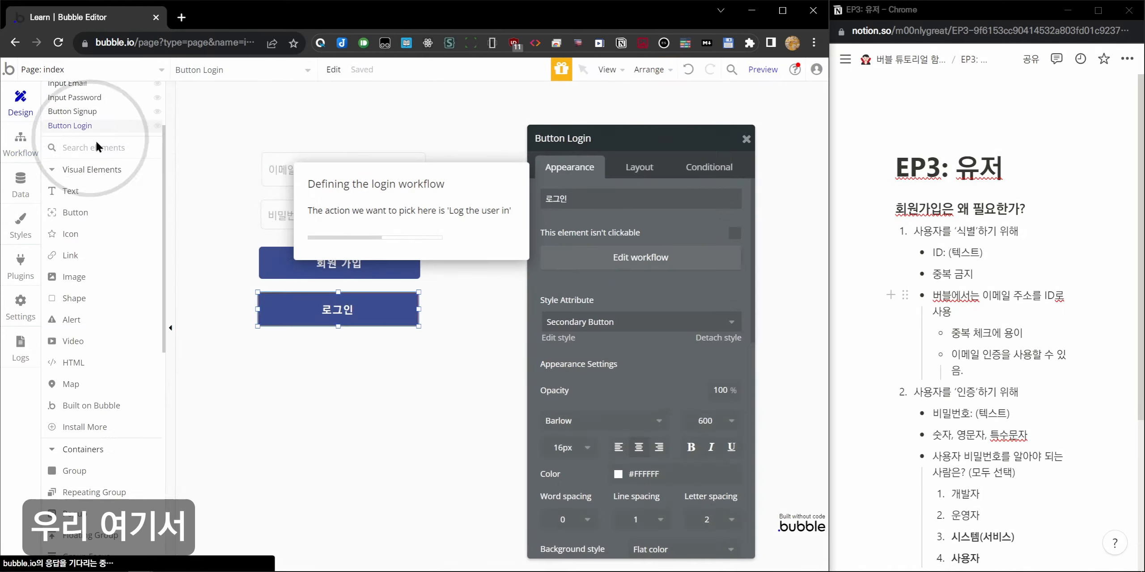
click(22, 144)
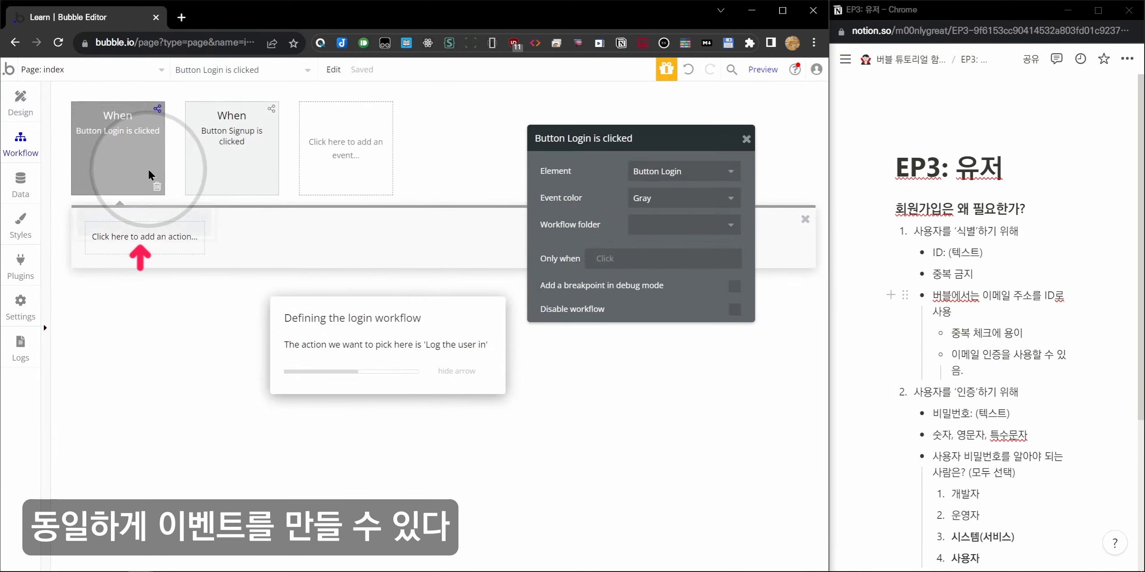
Add a Log the user in action to the Button Login event, auto-filling Input Email and Input Password values.
click(100, 161)
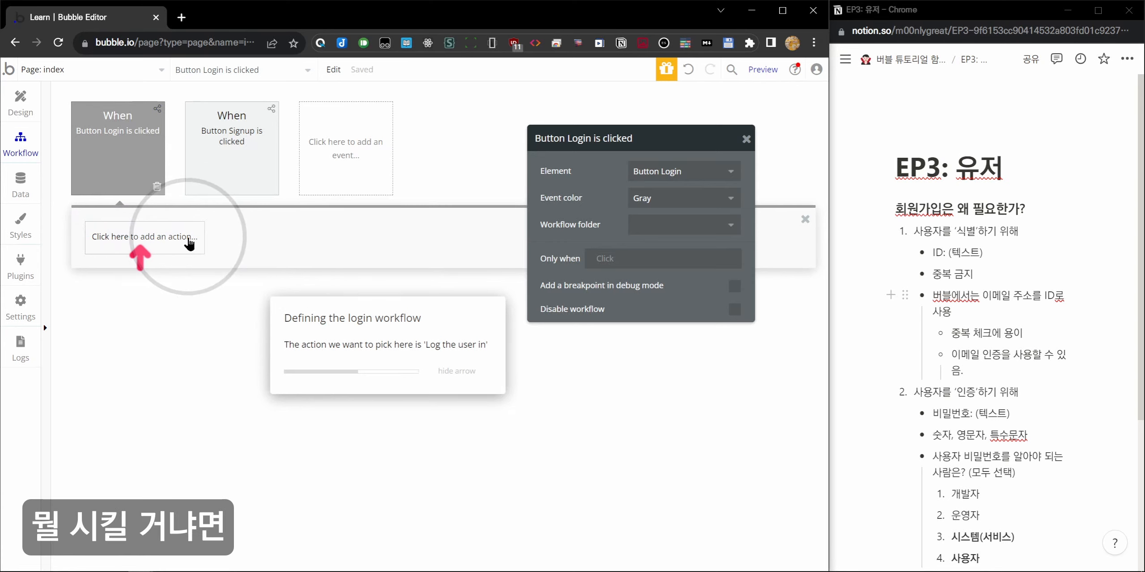
click(191, 237)
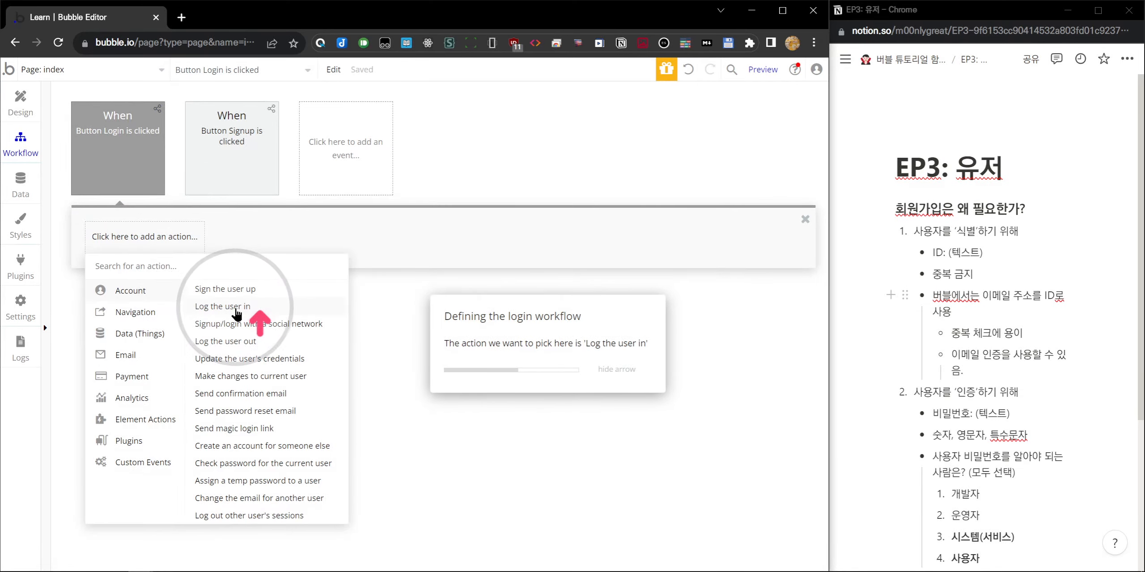
click(240, 308)
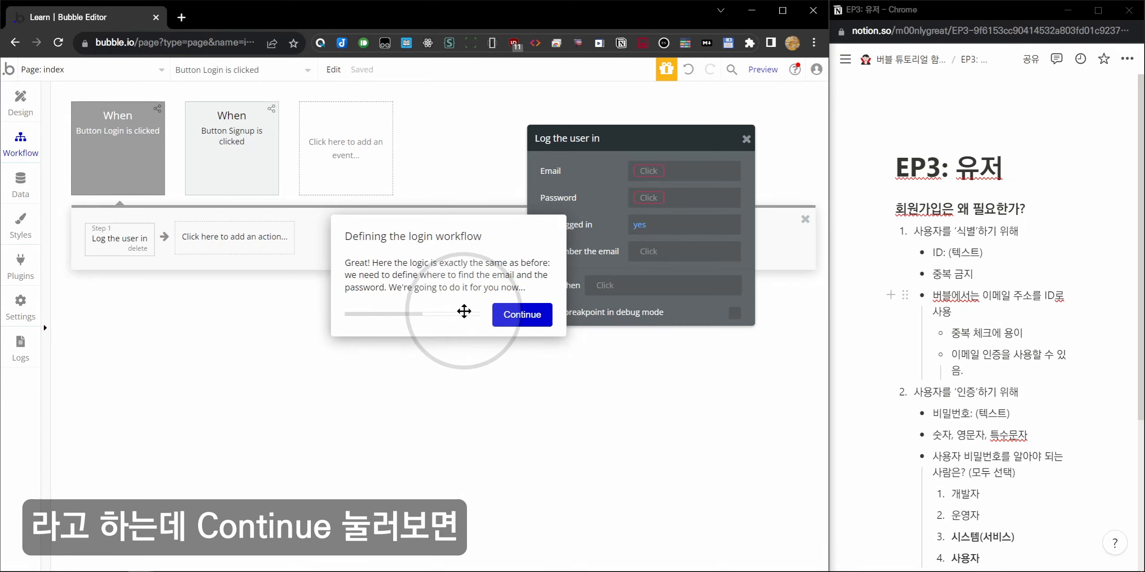
click(515, 314)
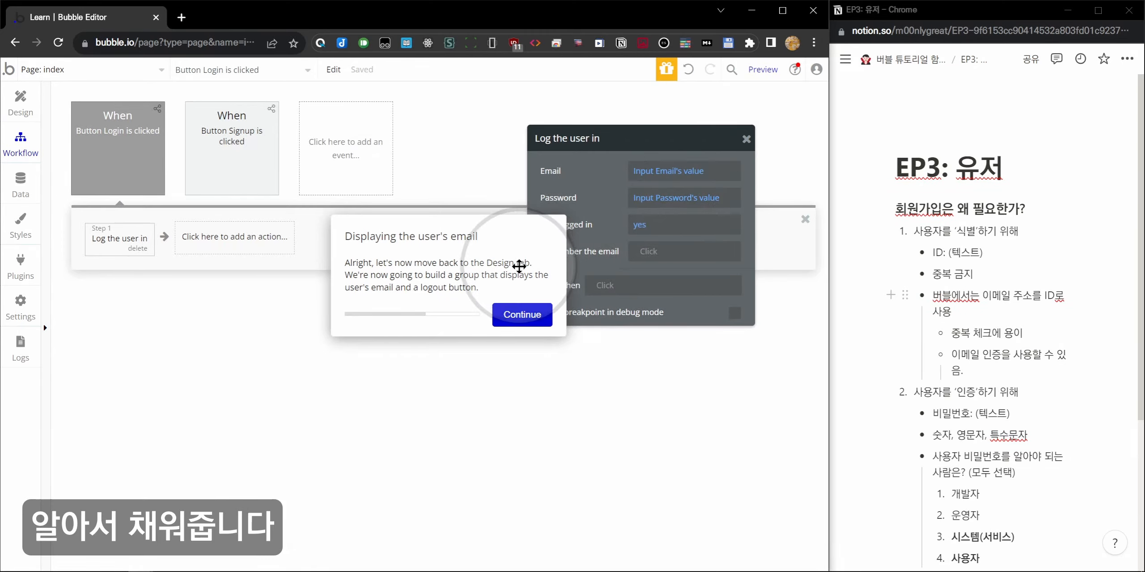
Advance the tutorial to the group-drawing step and return to the design view.
drag(519, 267, 435, 315)
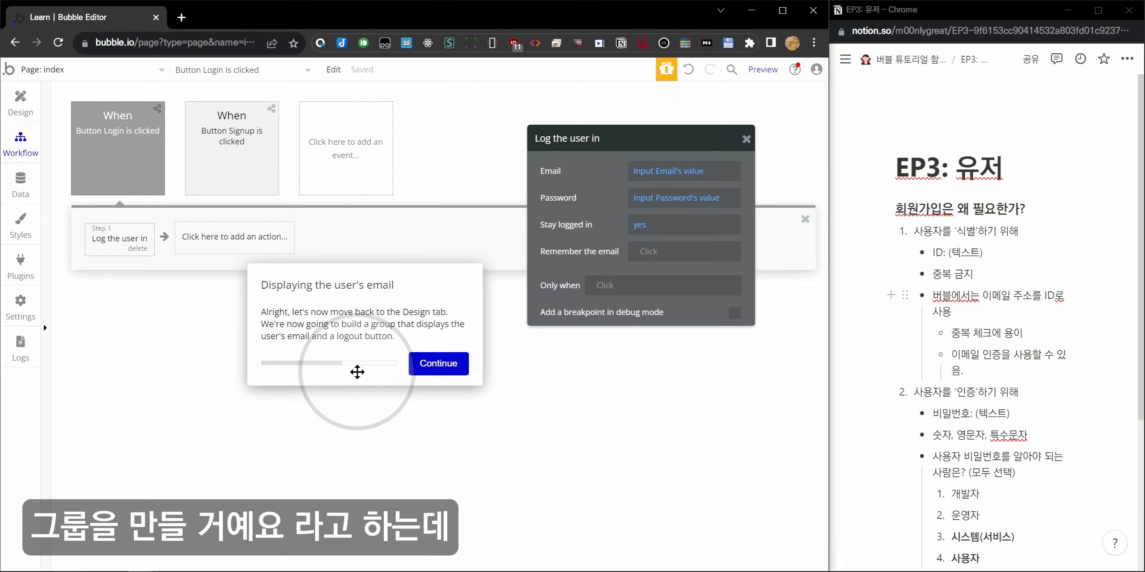
click(438, 363)
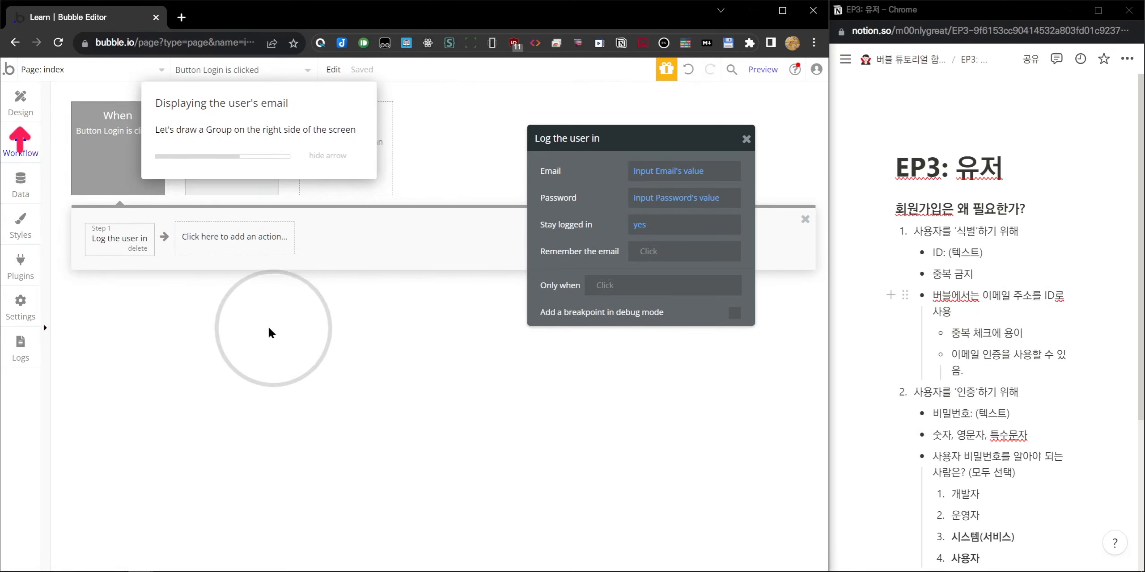
click(21, 110)
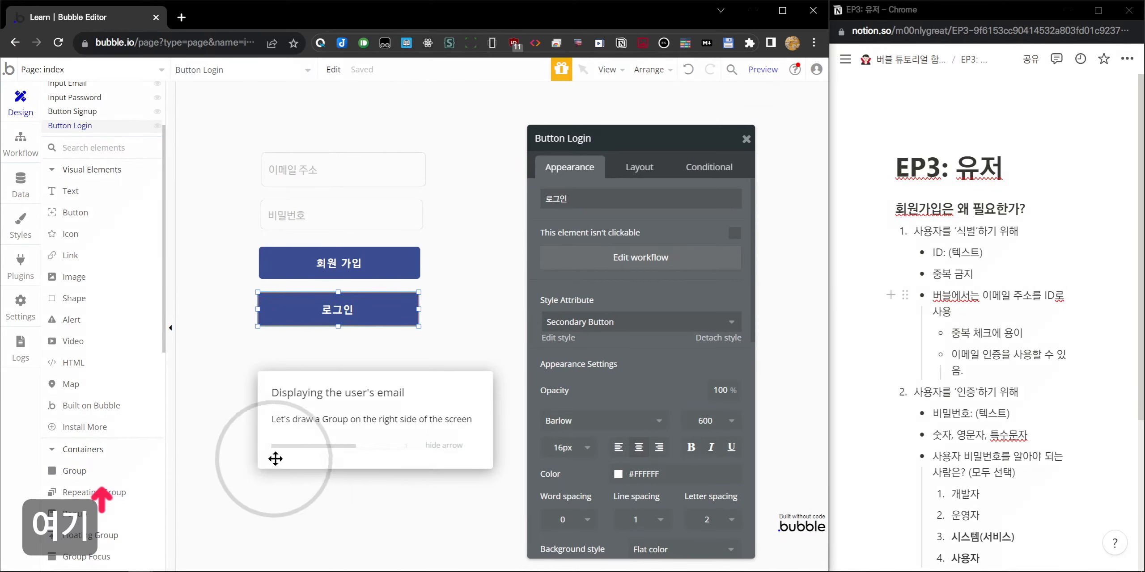
Draw the Group Logged In container on the right side of the page.
click(94, 473)
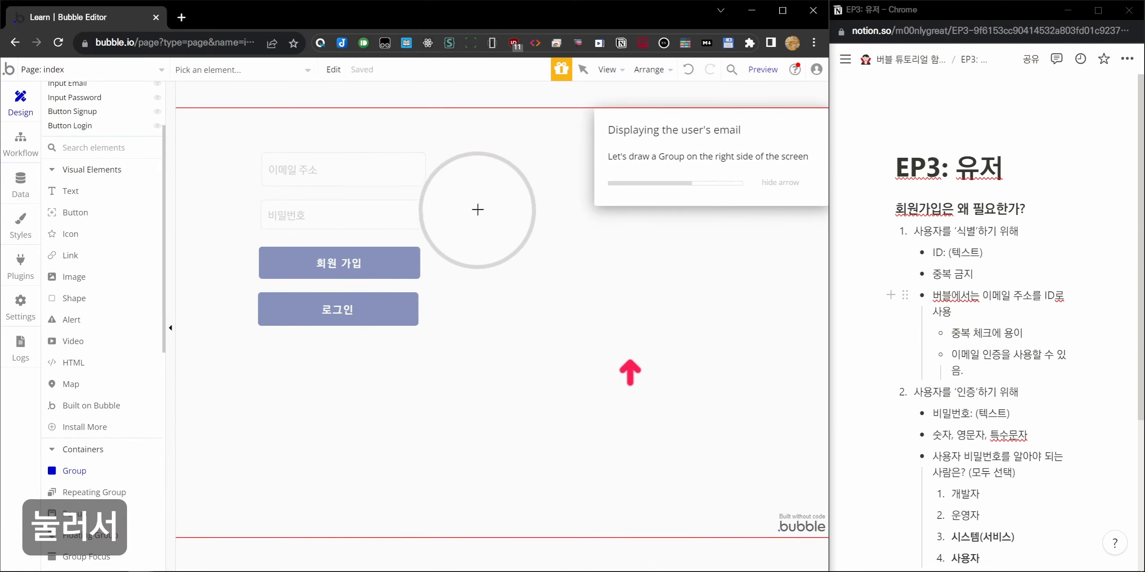
drag(476, 151, 748, 376)
drag(622, 130, 290, 112)
drag(414, 232, 634, 454)
click(535, 222)
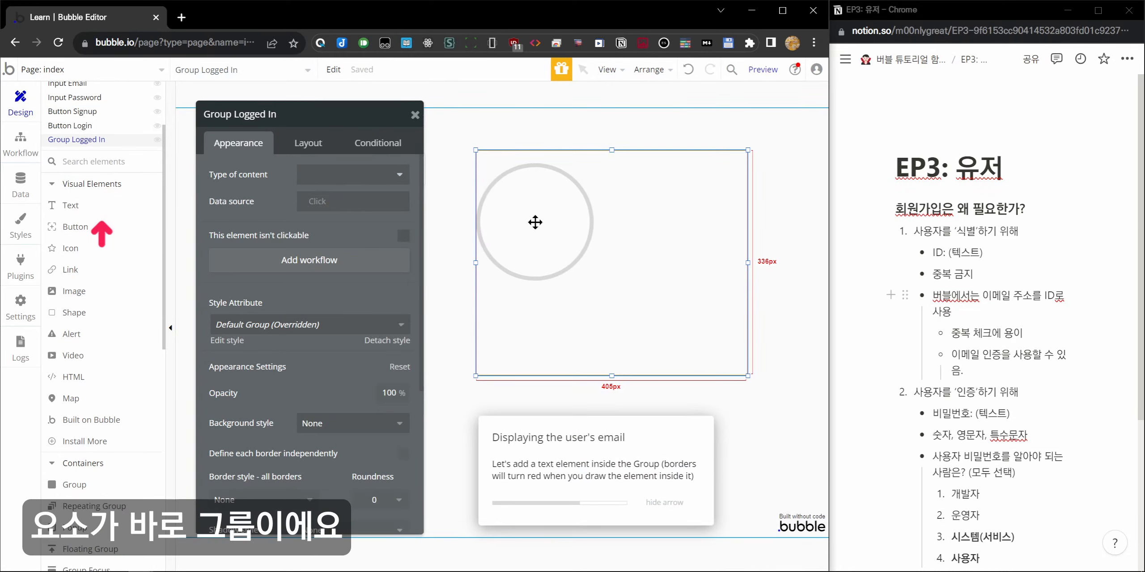
Place a text element, Text A, inside the group and nudge the group into position.
click(90, 203)
drag(514, 190, 672, 220)
click(531, 275)
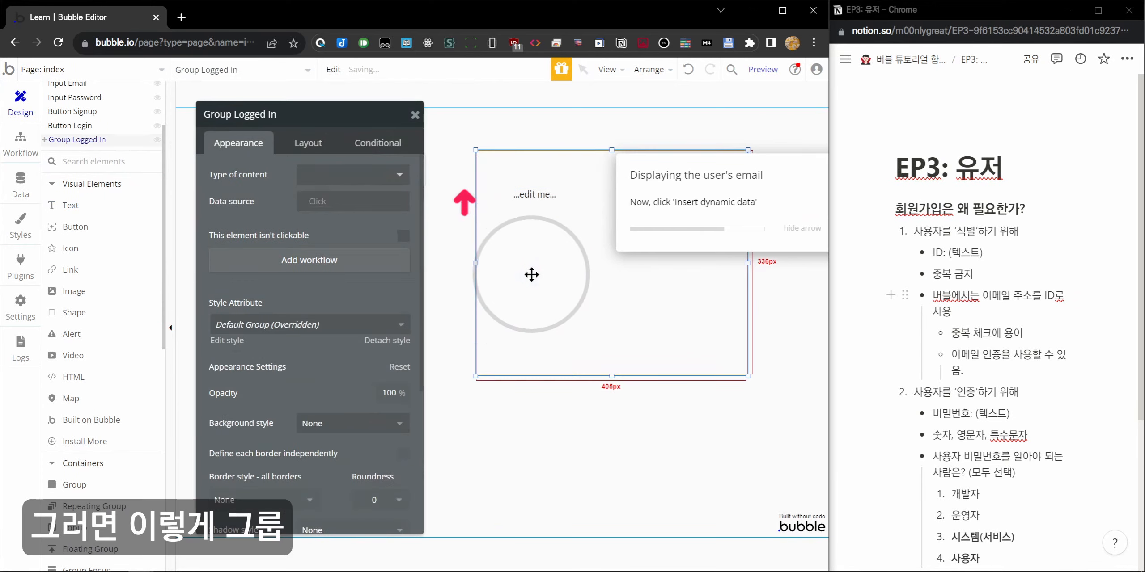
click(562, 203)
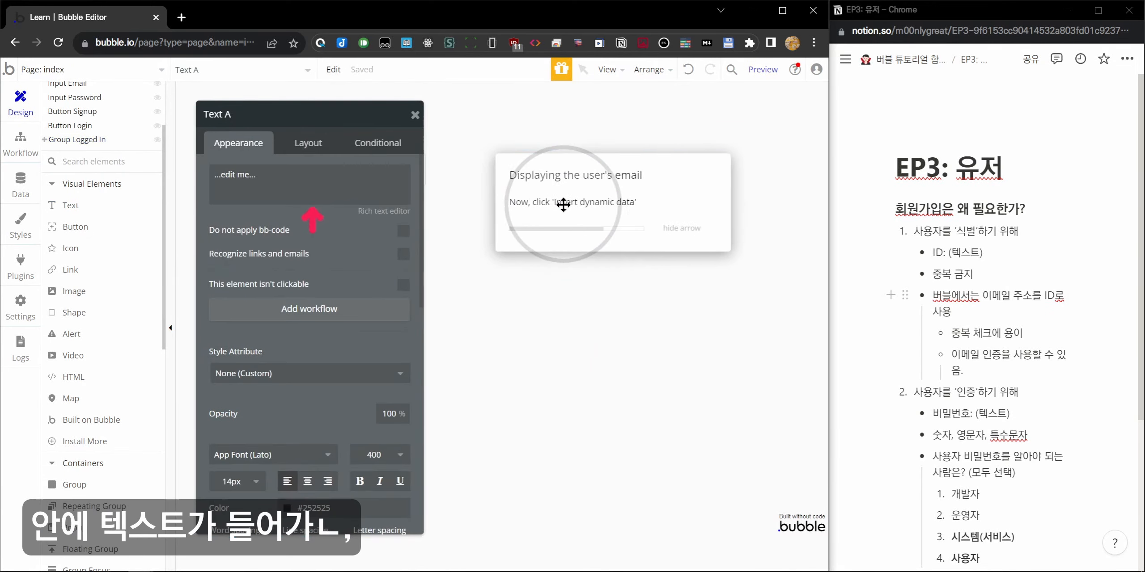
click(562, 269)
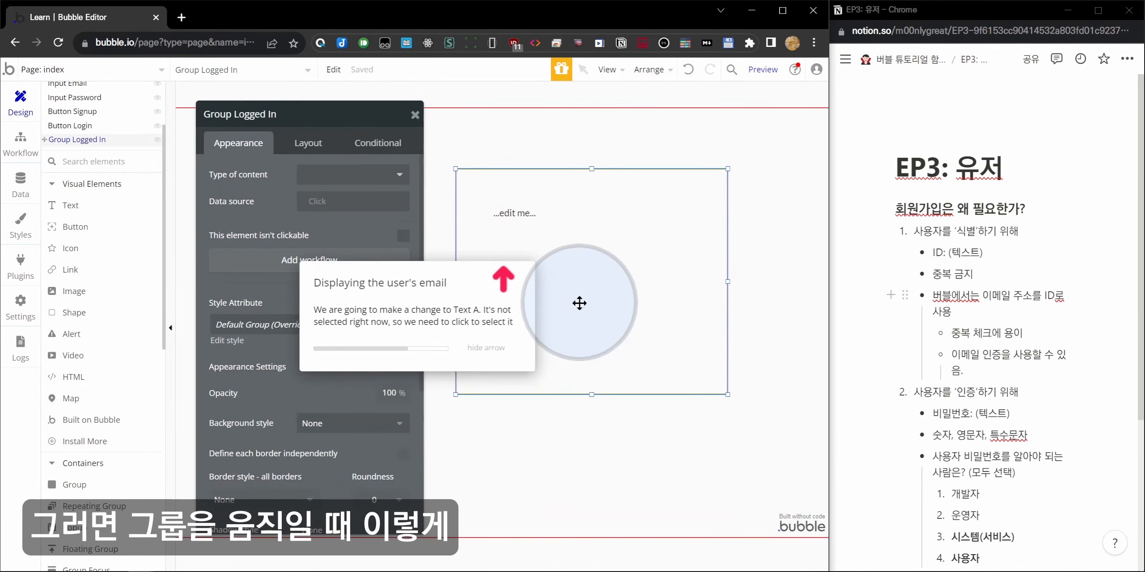
drag(579, 304, 596, 280)
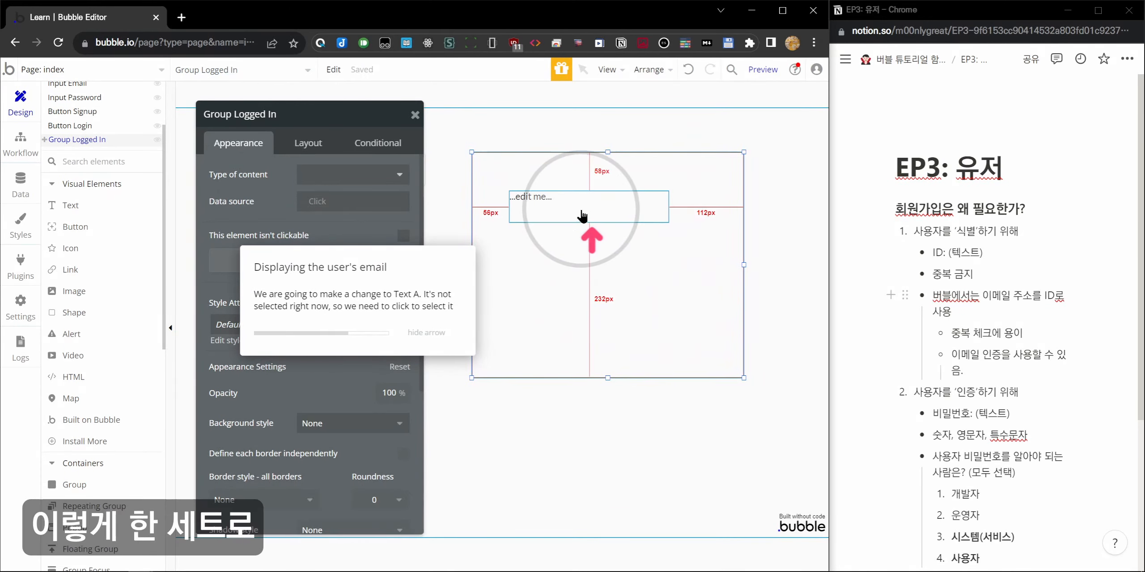
mouse_move(658, 316)
mouse_down()
mouse_move(708, 345)
mouse_move(631, 319)
mouse_move(658, 321)
mouse_up()
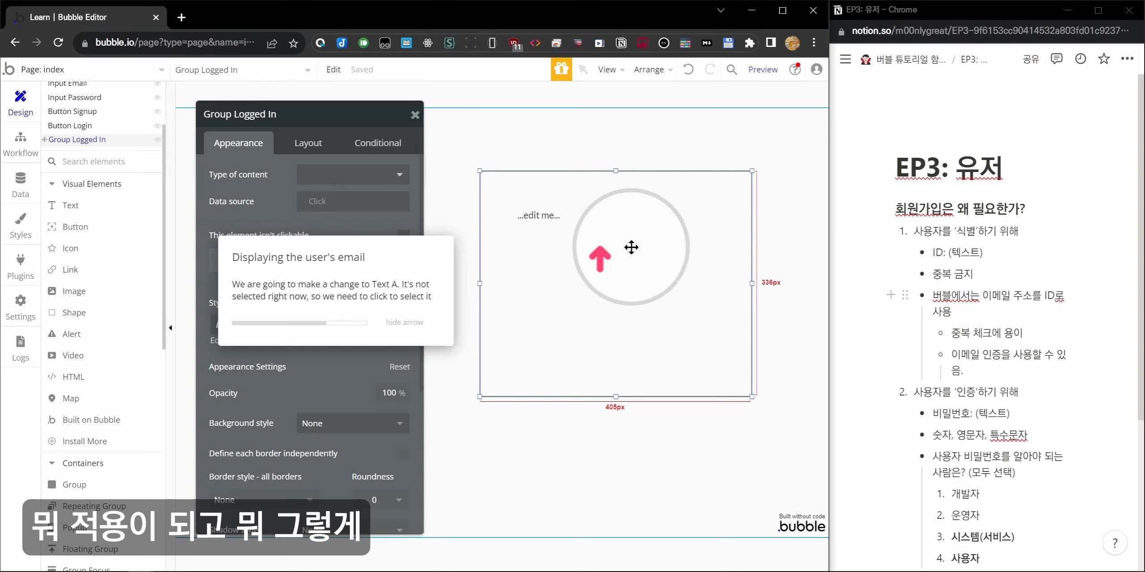
scroll(67, 197, up, 3)
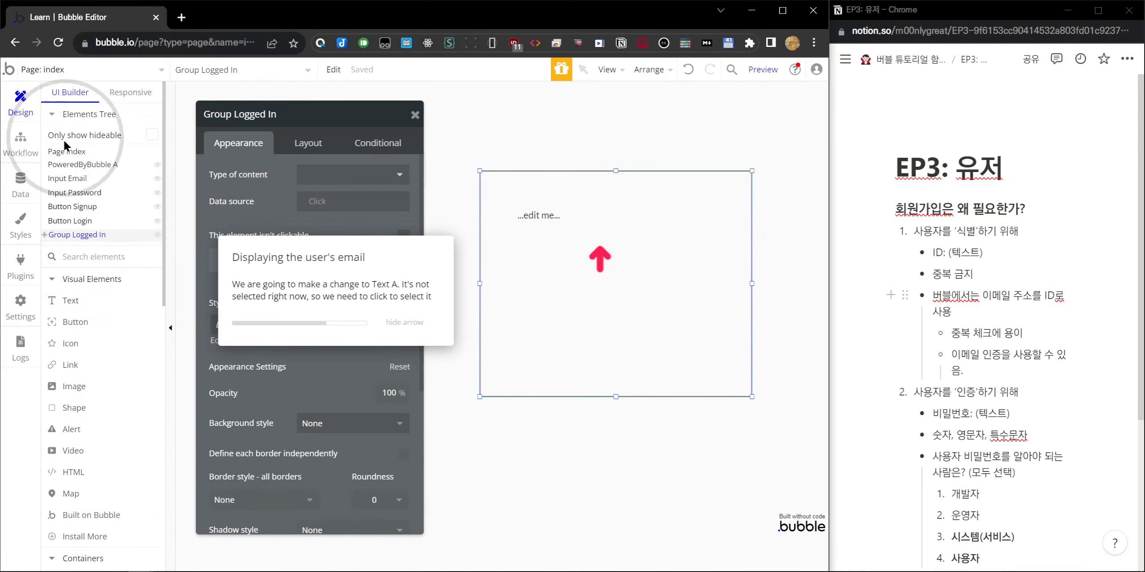
Expand Group Logged In in the Elements Tree and select Text A ('...edit me...').
click(44, 235)
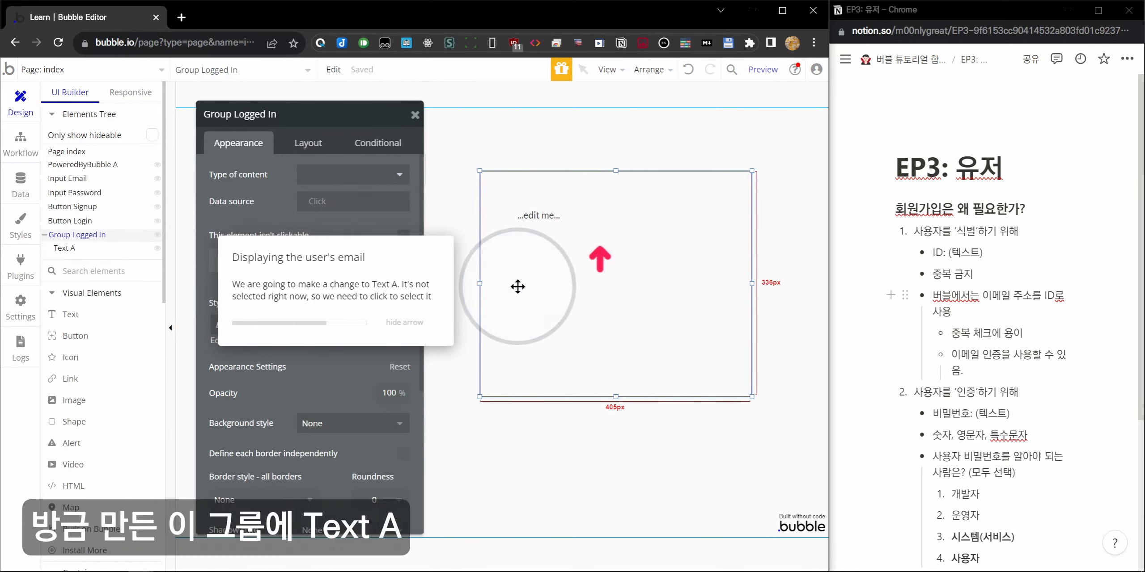
drag(536, 302, 534, 310)
click(98, 250)
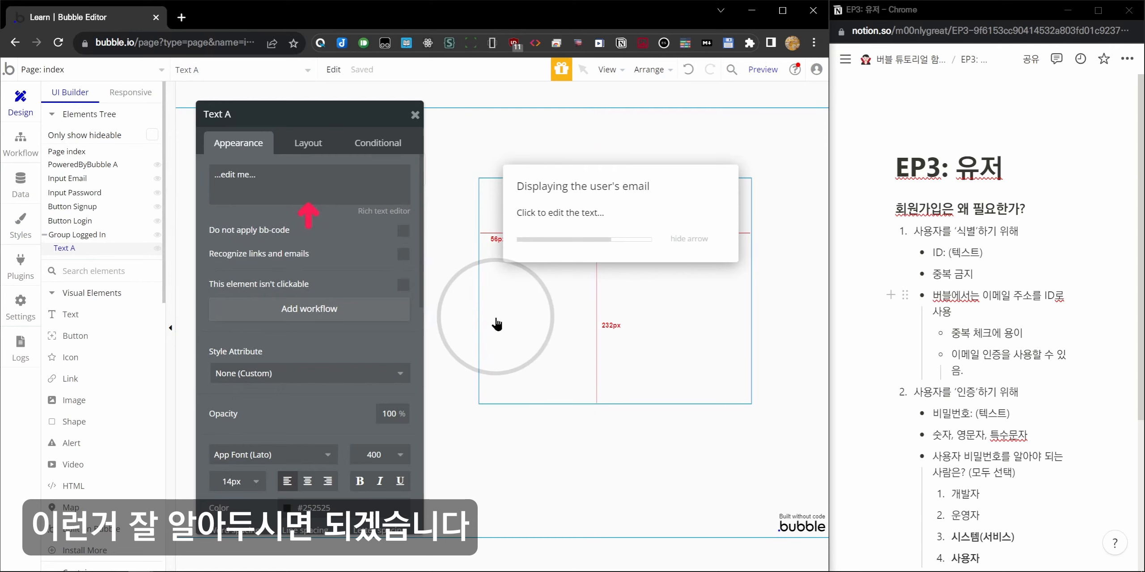
click(547, 312)
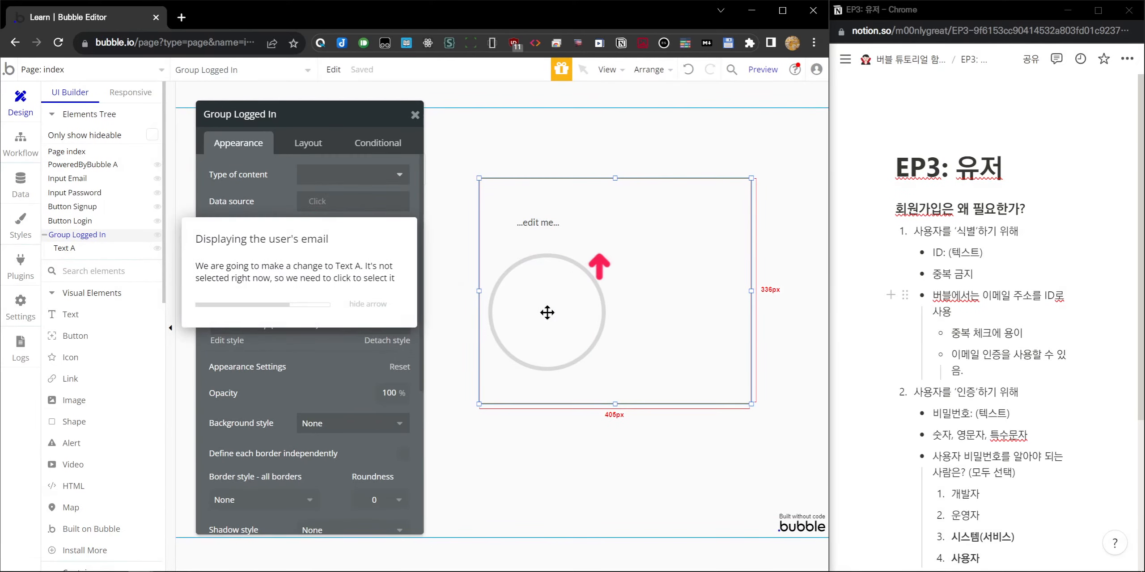
click(528, 241)
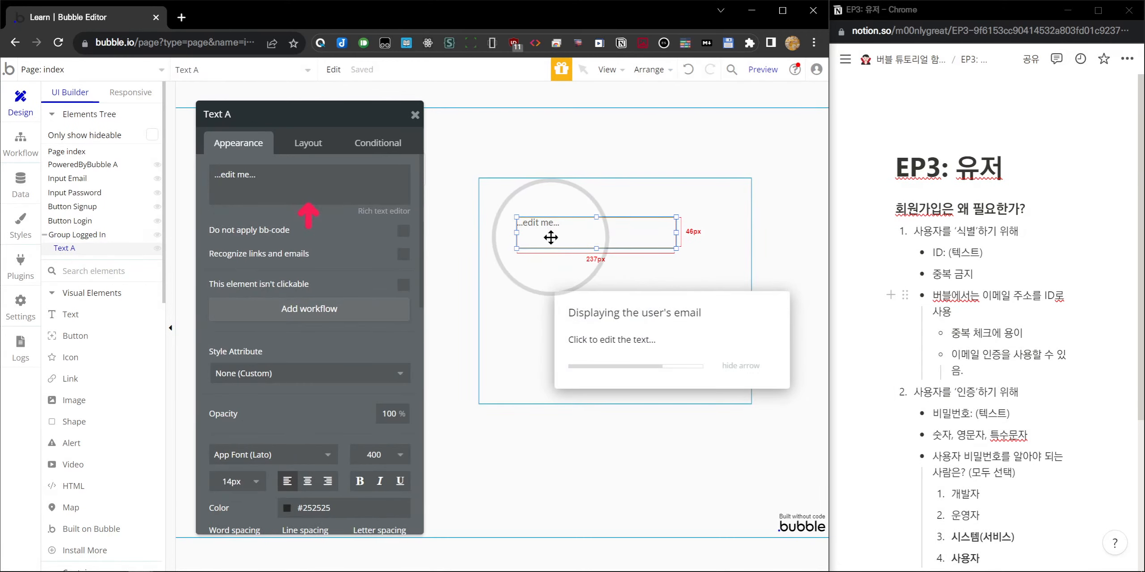
click(480, 299)
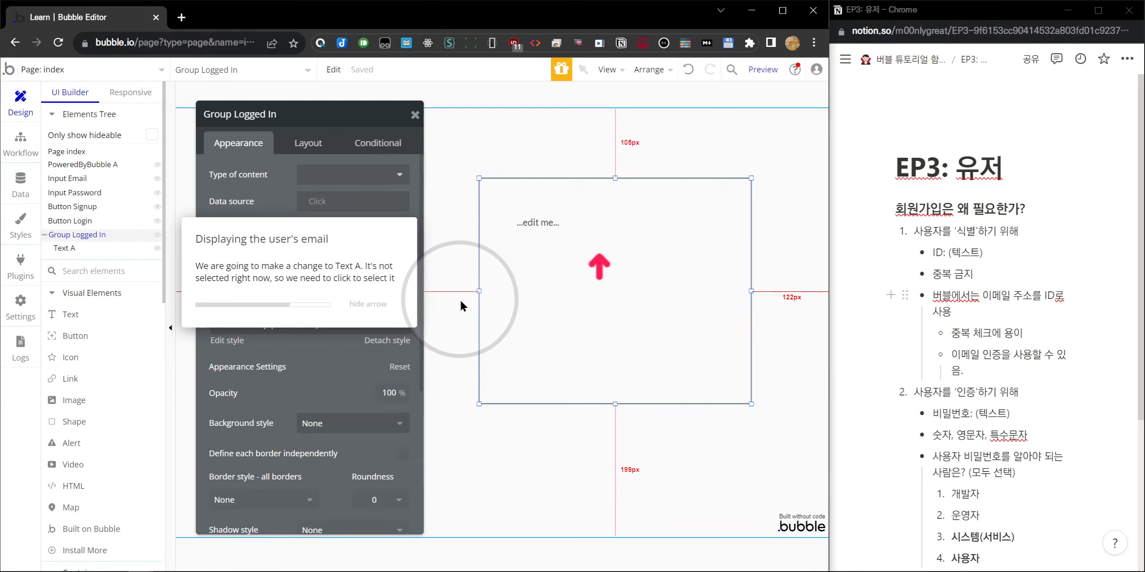
click(448, 273)
click(544, 230)
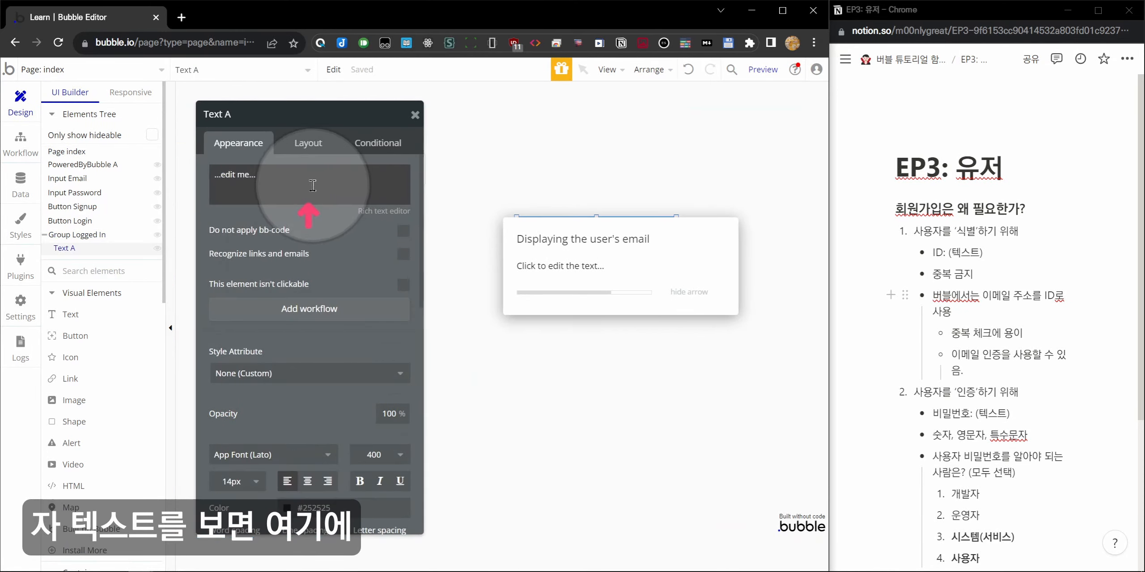
click(280, 177)
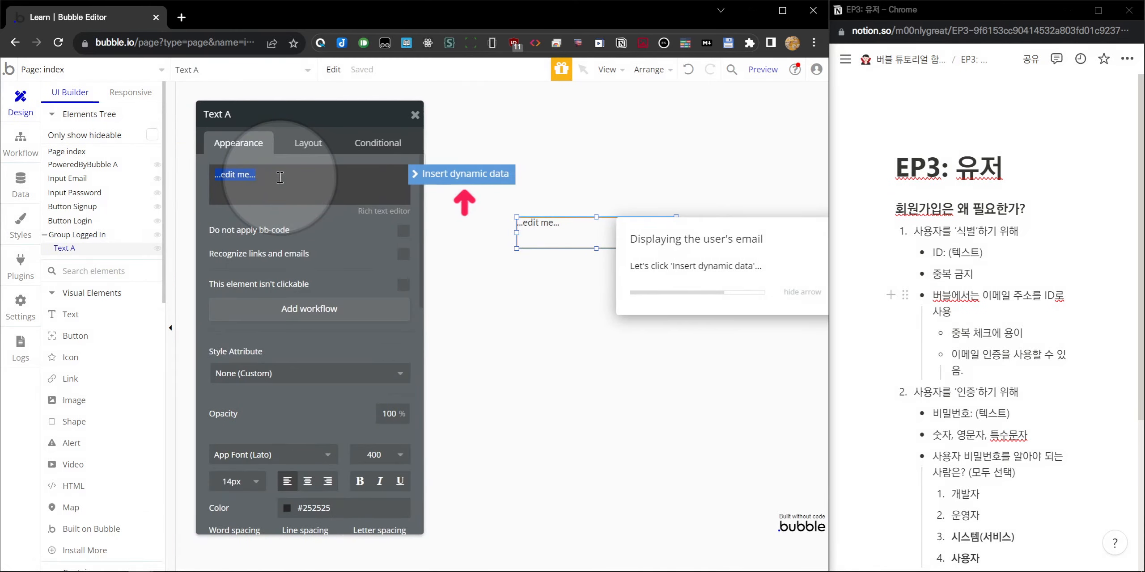
text(dsdf)
click(282, 181)
click(281, 182)
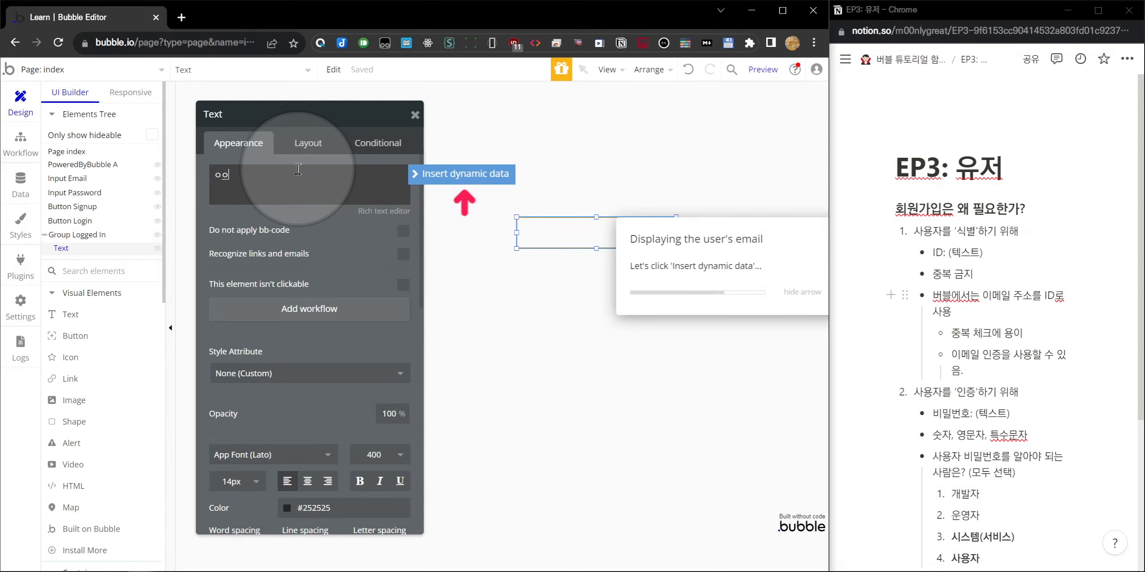
click(450, 176)
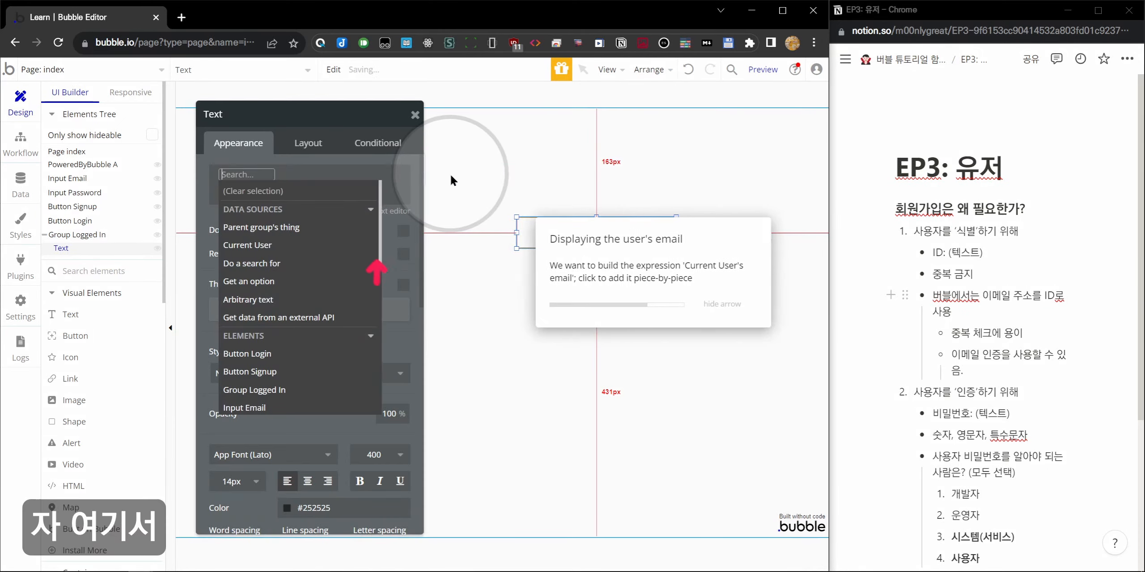
click(294, 249)
click(335, 273)
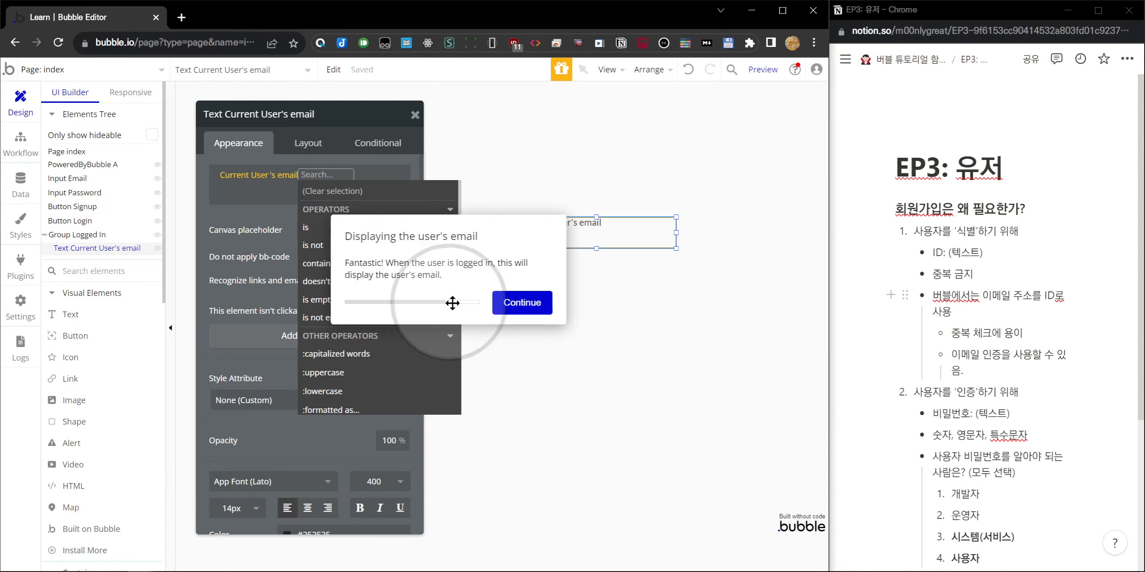
click(269, 226)
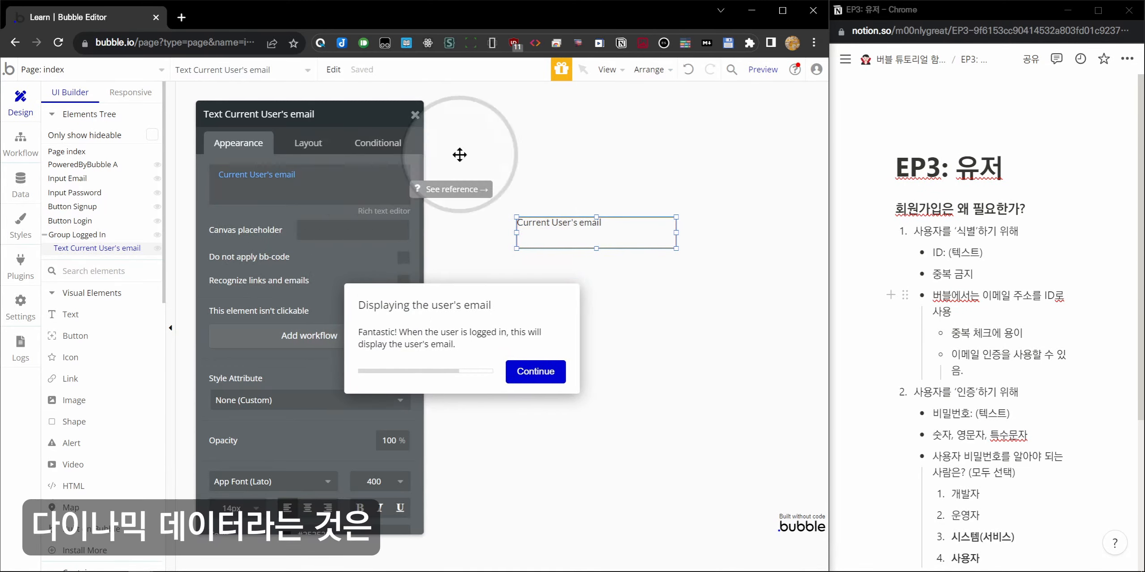
scroll(993, 447, down, 5)
Add a Dynamic Data heading followed by lines 동적 데이터 and 정적 데이터 (Static Data).
click(993, 445)
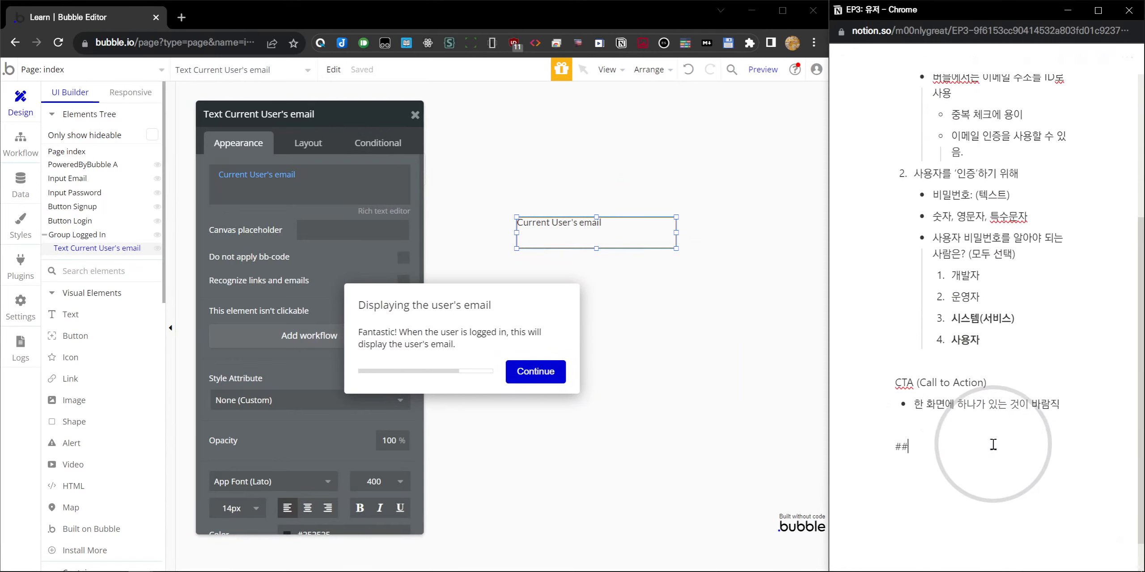
text(Dynamic Data)
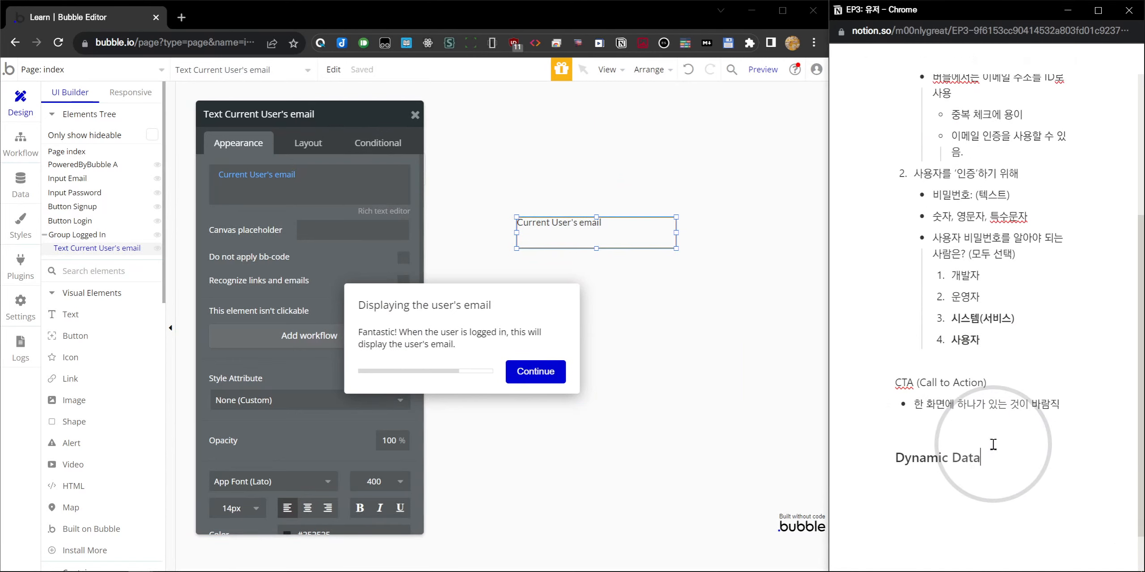
key(Return)
text(동적 데이터)
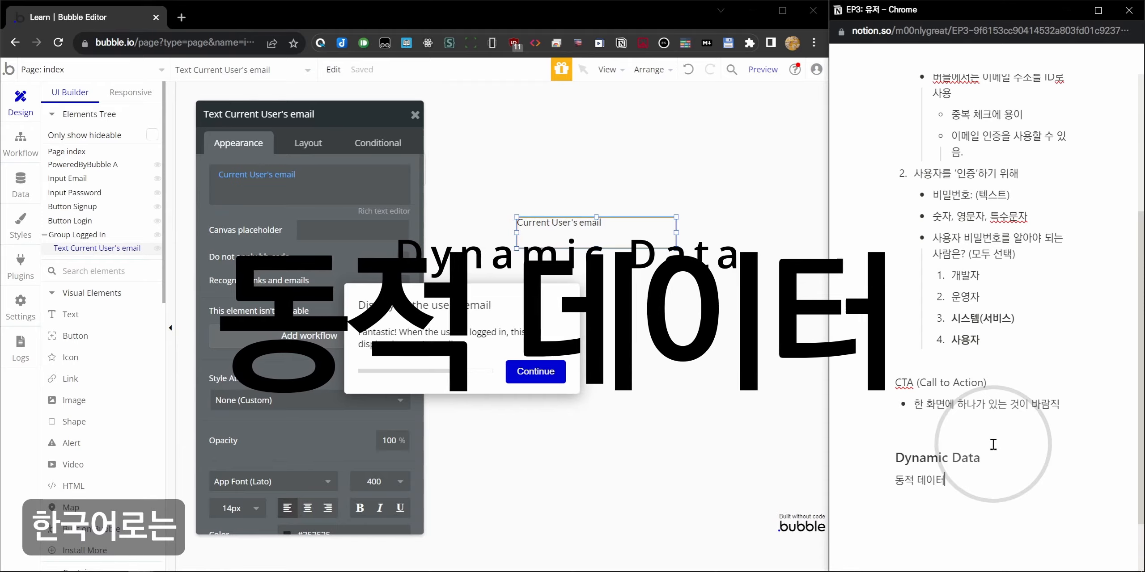
key(Return)
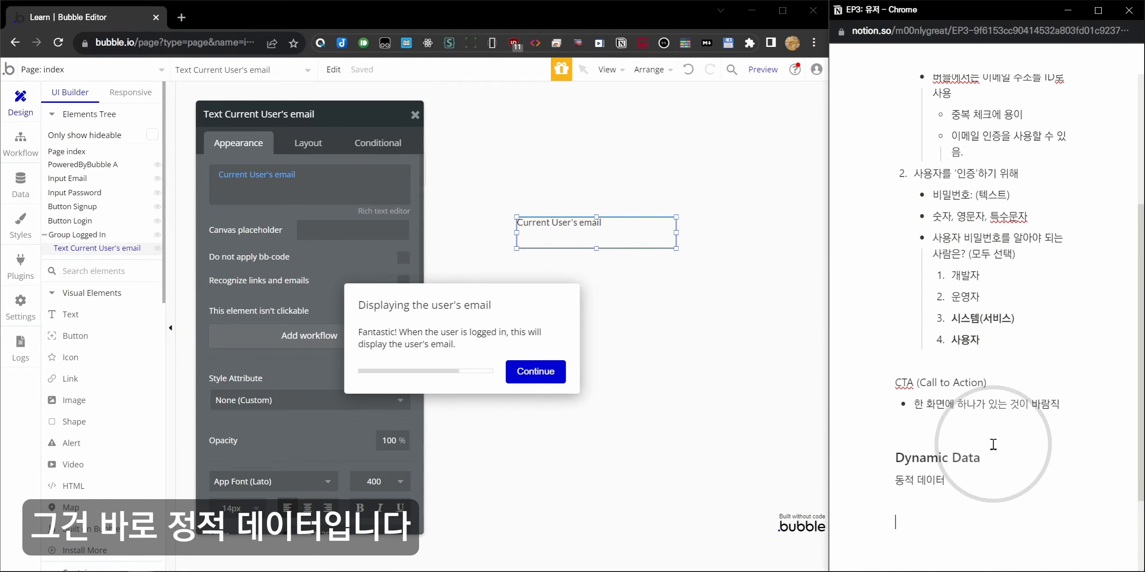
text(정적 데이터 (St)
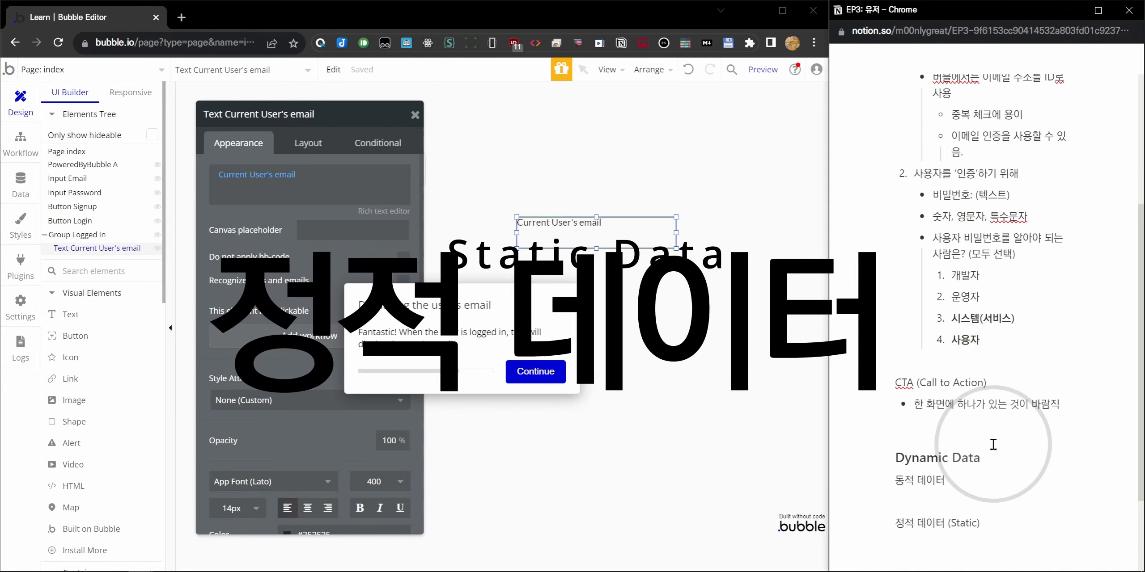
text(atic Data))
Add the Static Data bullet '앱을 실행하기 전부터 끝날 때까지. 알고 있는 값', then select Bubble's 회원 가입 button.
key(Return)
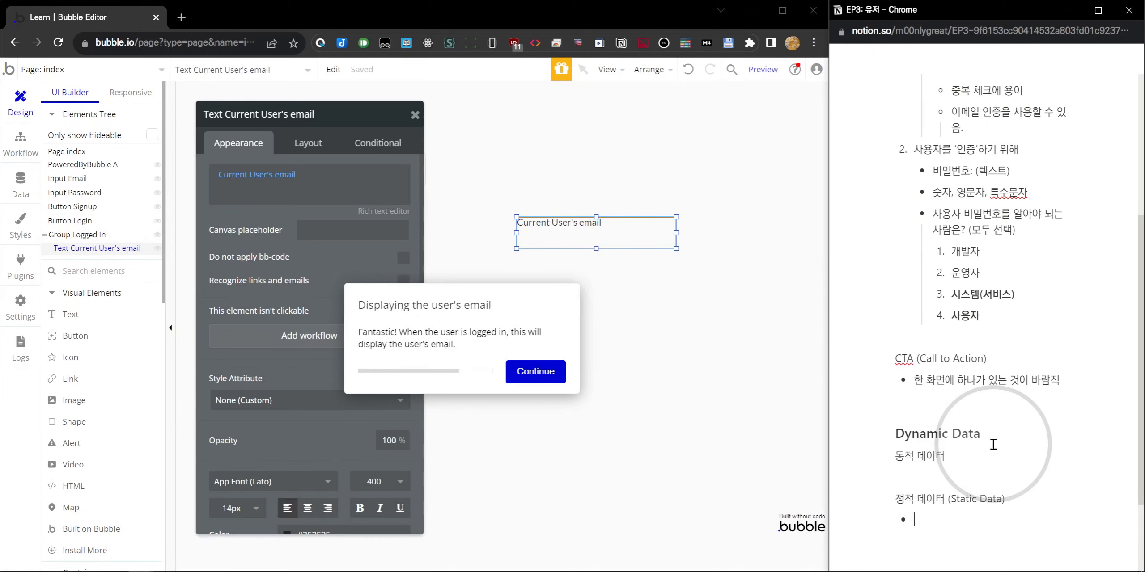
text(앱)
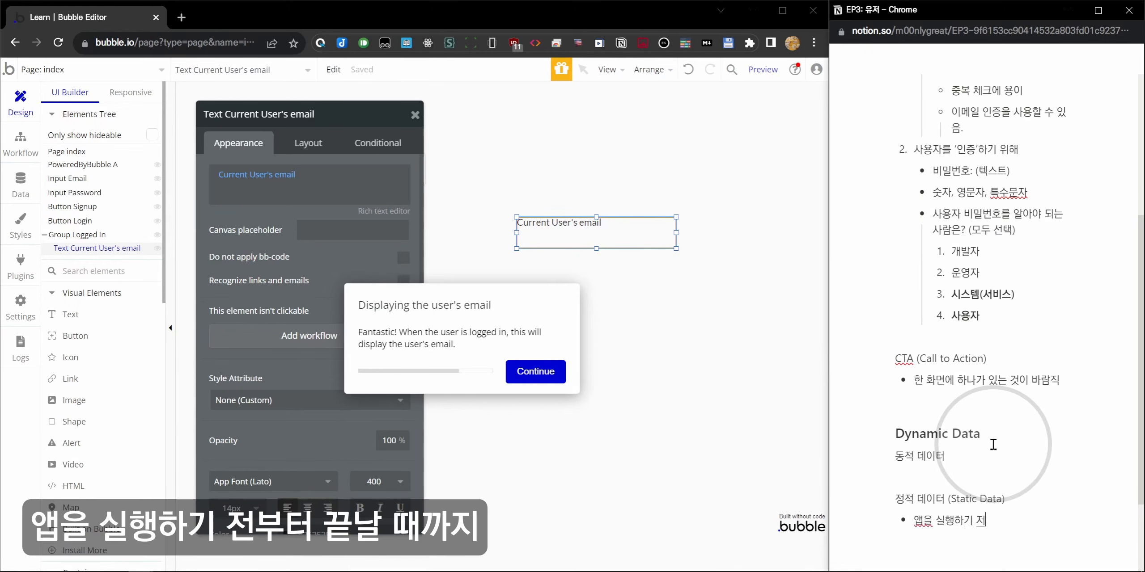
text(을 실행하기 전부터 끝날 때까지)
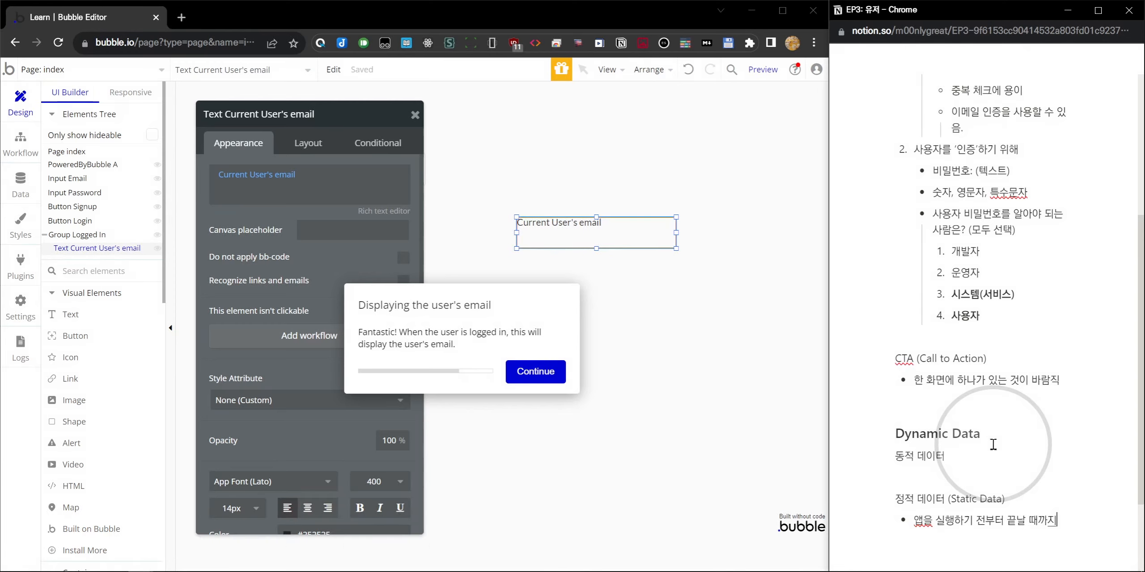
text(. 알고 있)
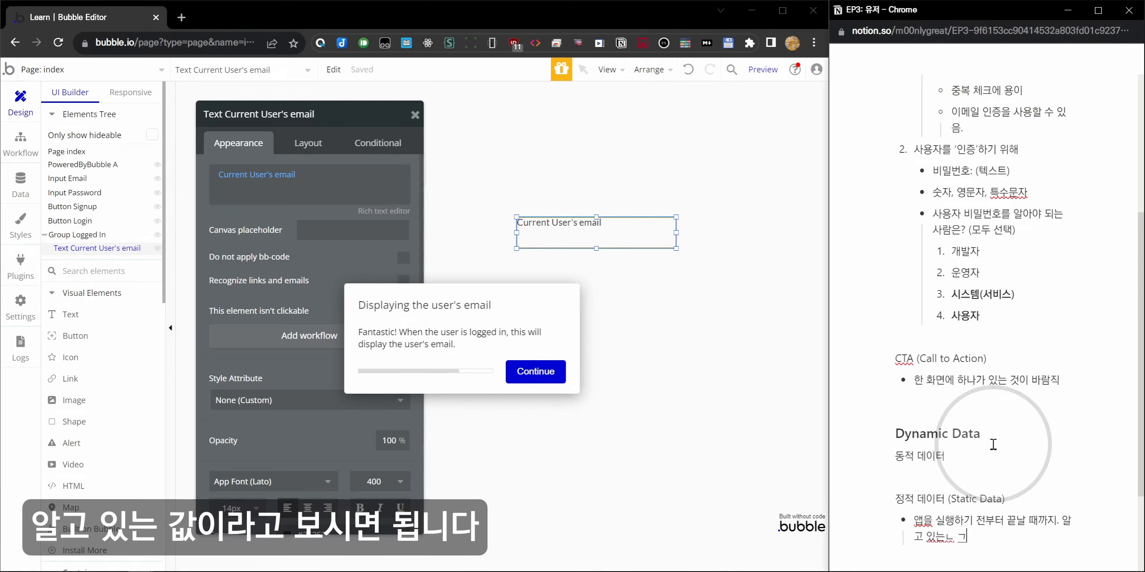
text(는 값)
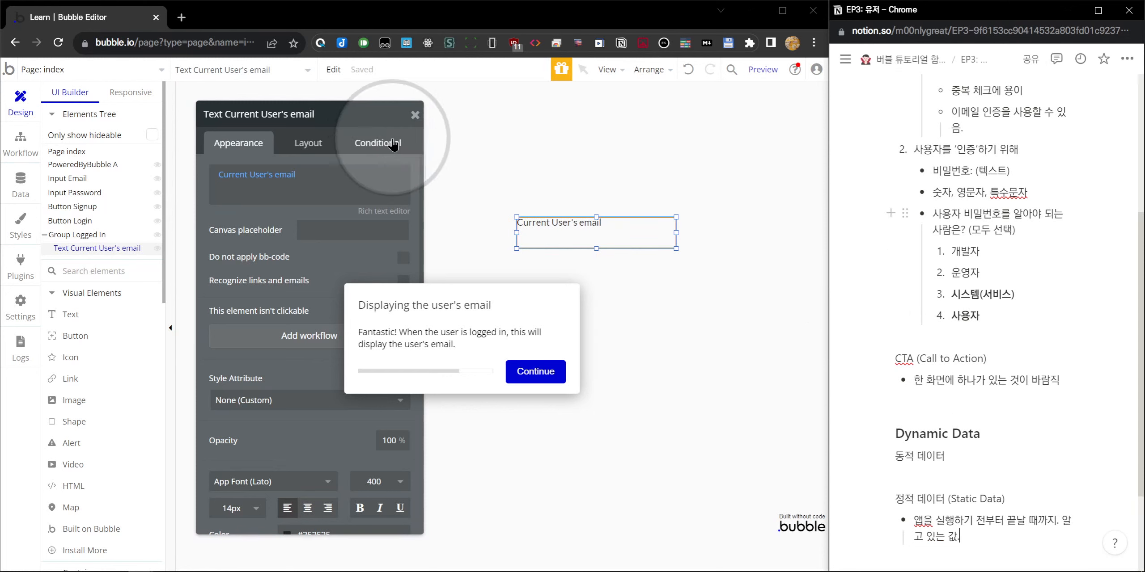
drag(384, 115, 711, 124)
click(387, 253)
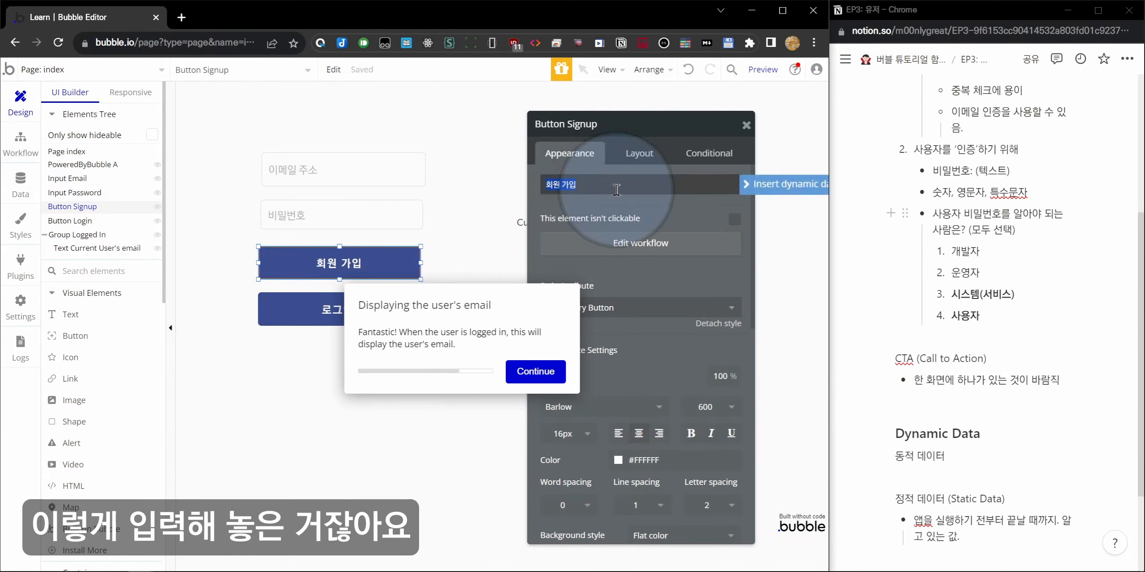
click(763, 71)
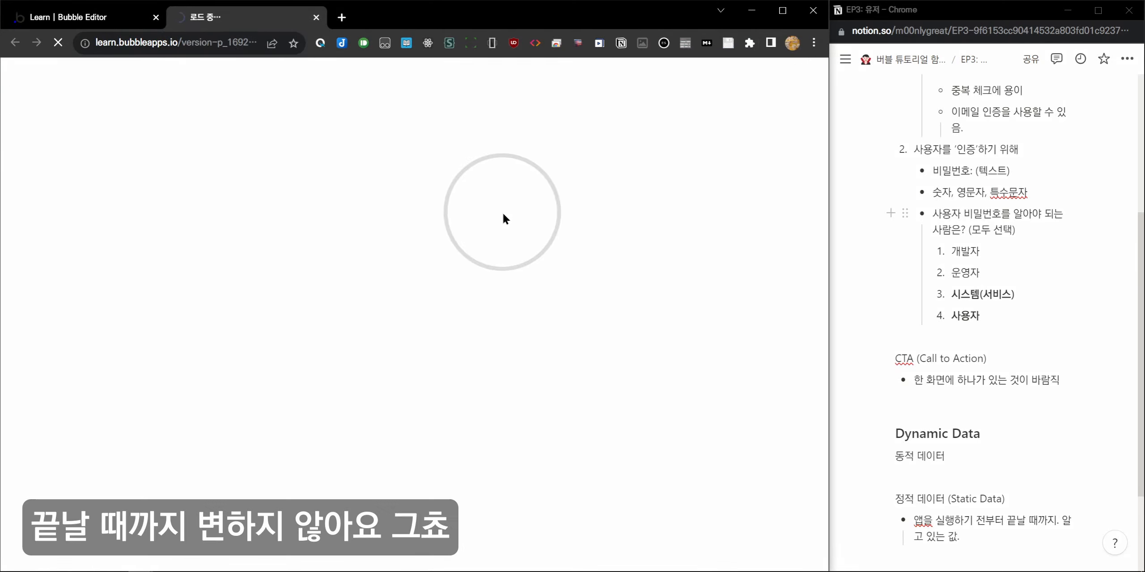
click(315, 17)
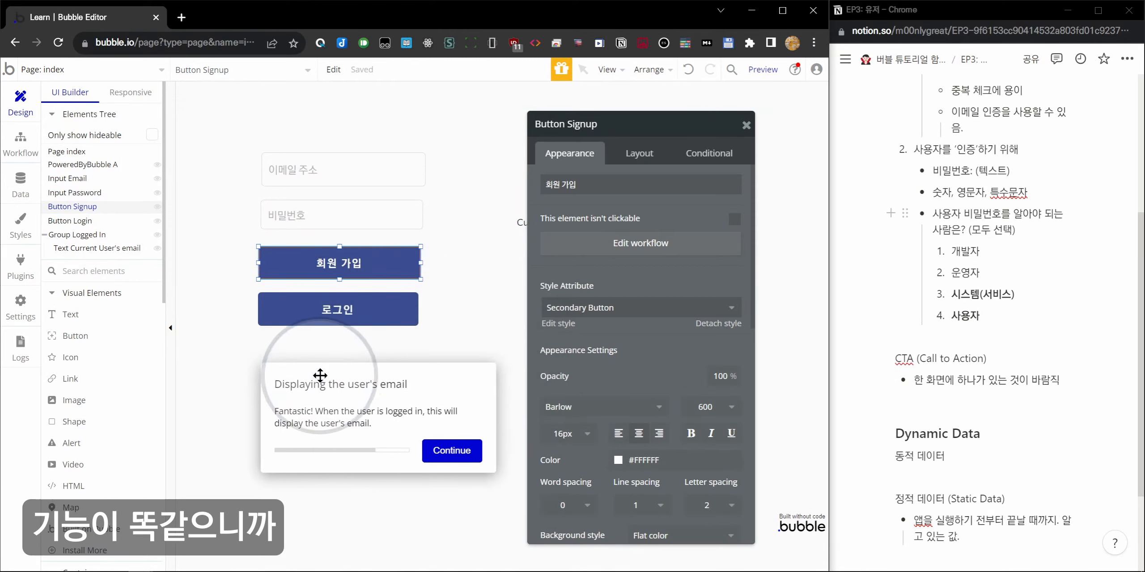
click(319, 216)
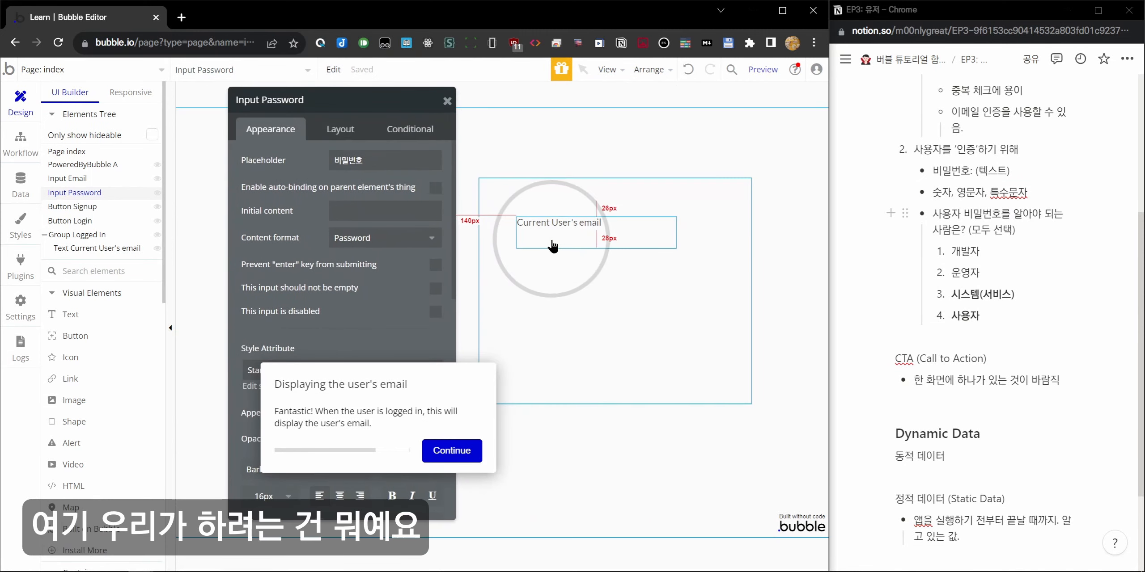
click(553, 243)
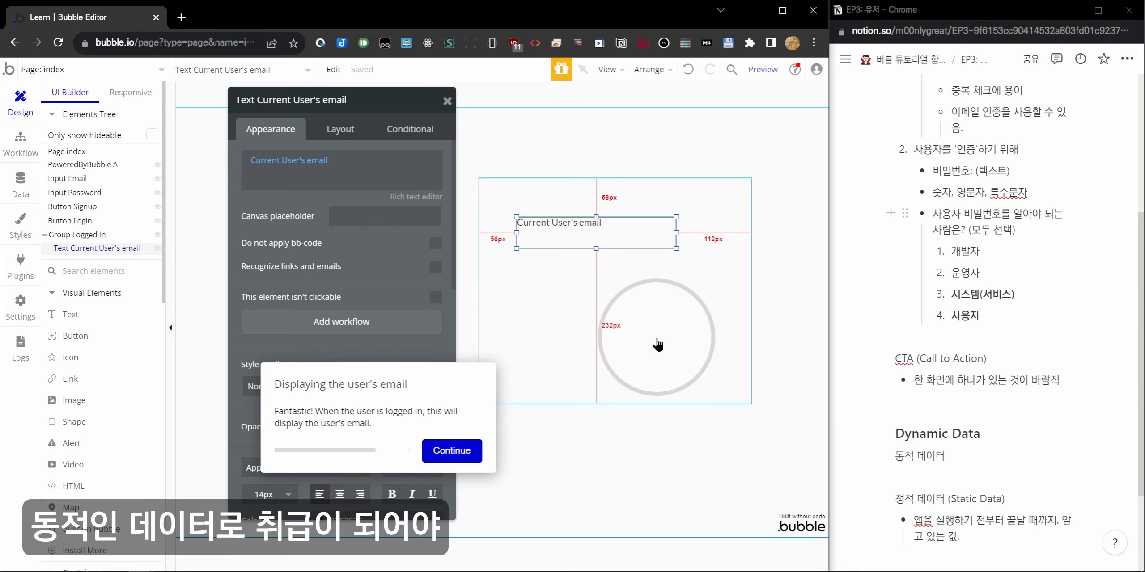
Under 동적 데이터, add the bullet '앱이 실행되고 난 이후, 유저의 입력 또는 값의 계산에 따라 달라지는 값'.
click(945, 474)
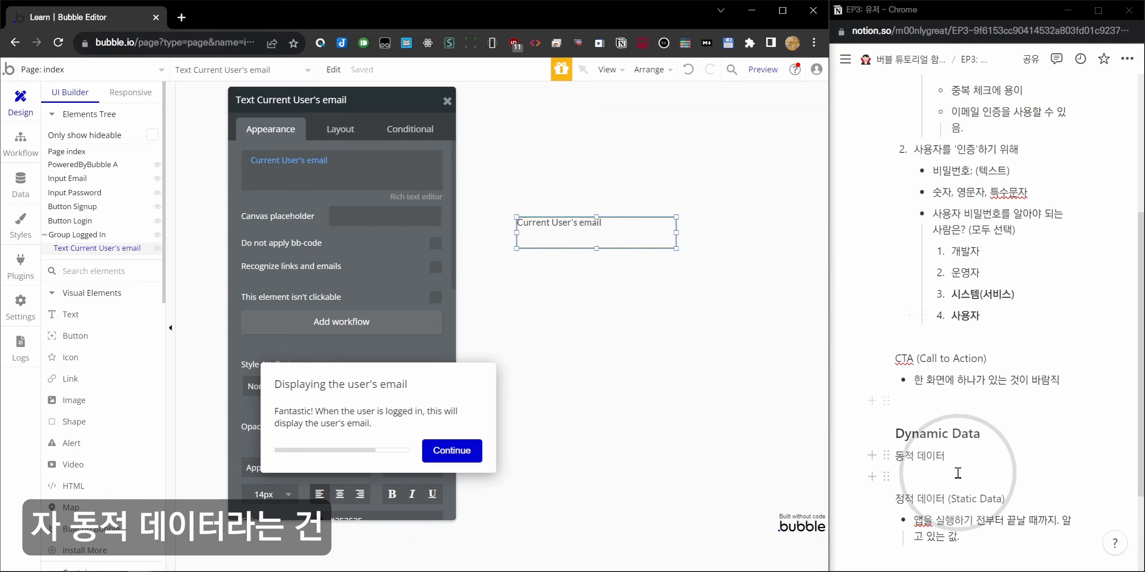
text(- ㅇ)
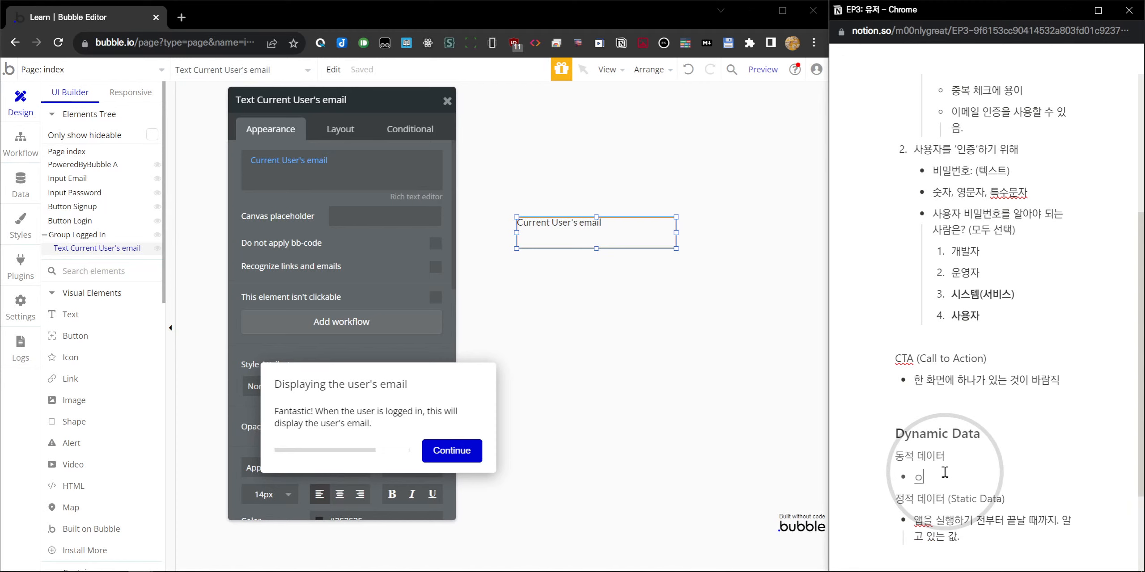
text(앱이 실행되고 난 )
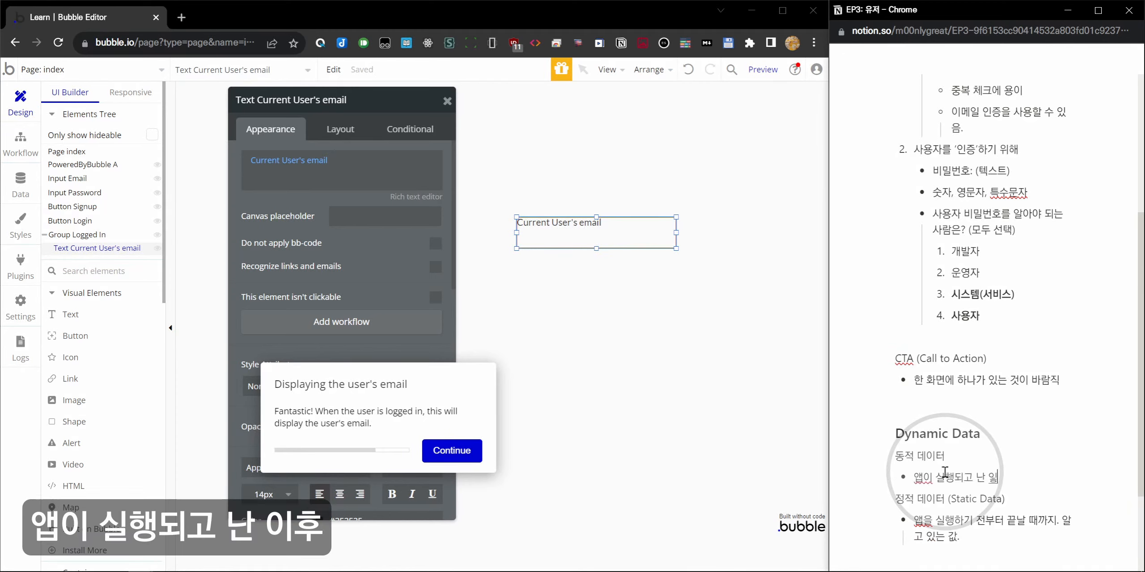
text(이후, )
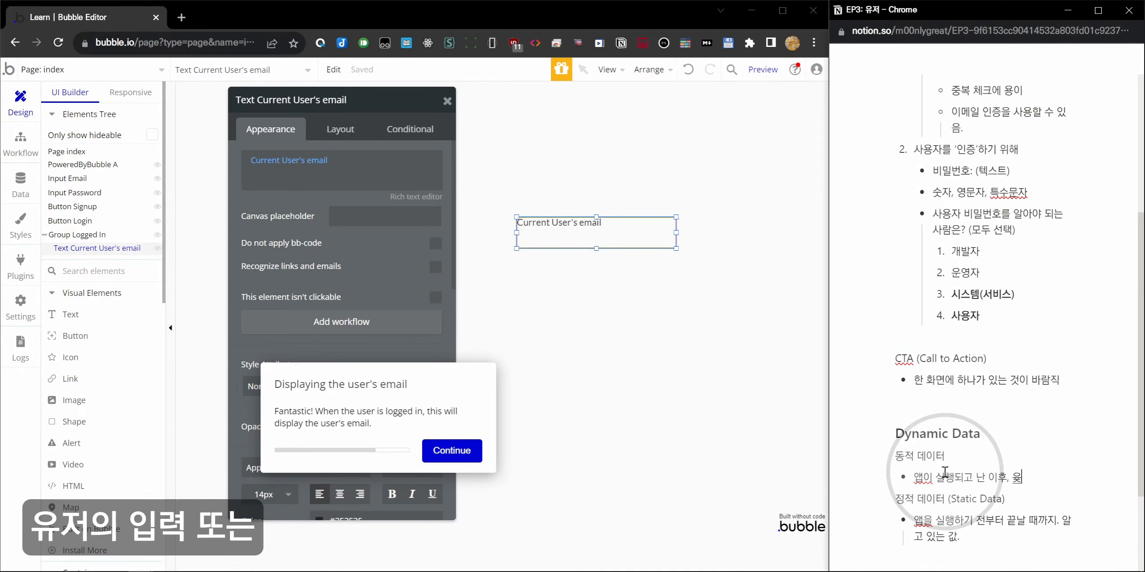
text(유저의 입력 또는 값의 계산에 따라 달라지는)
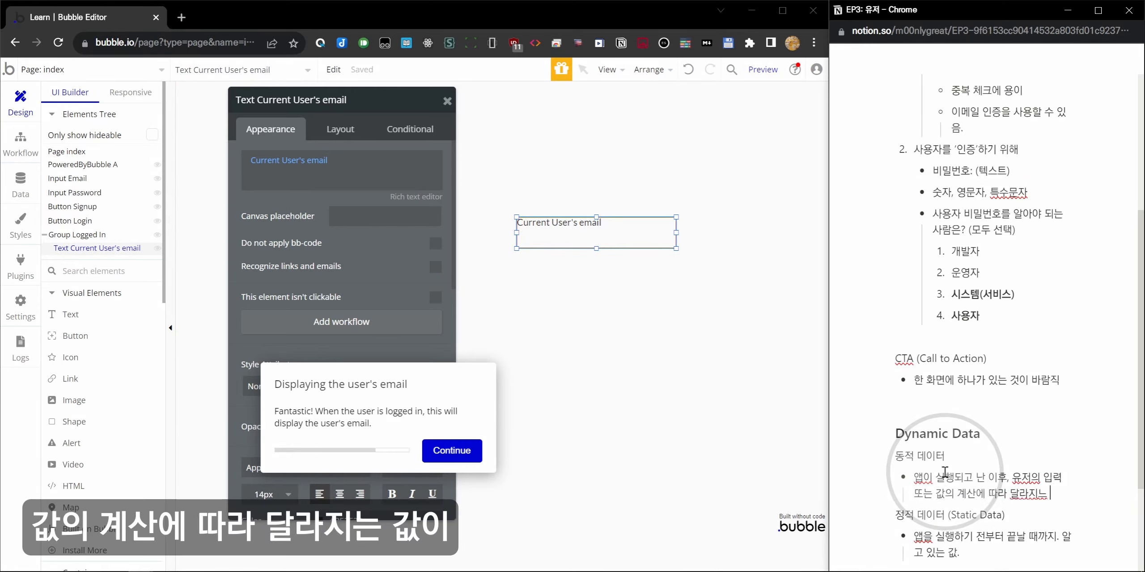
key(BackSpace)
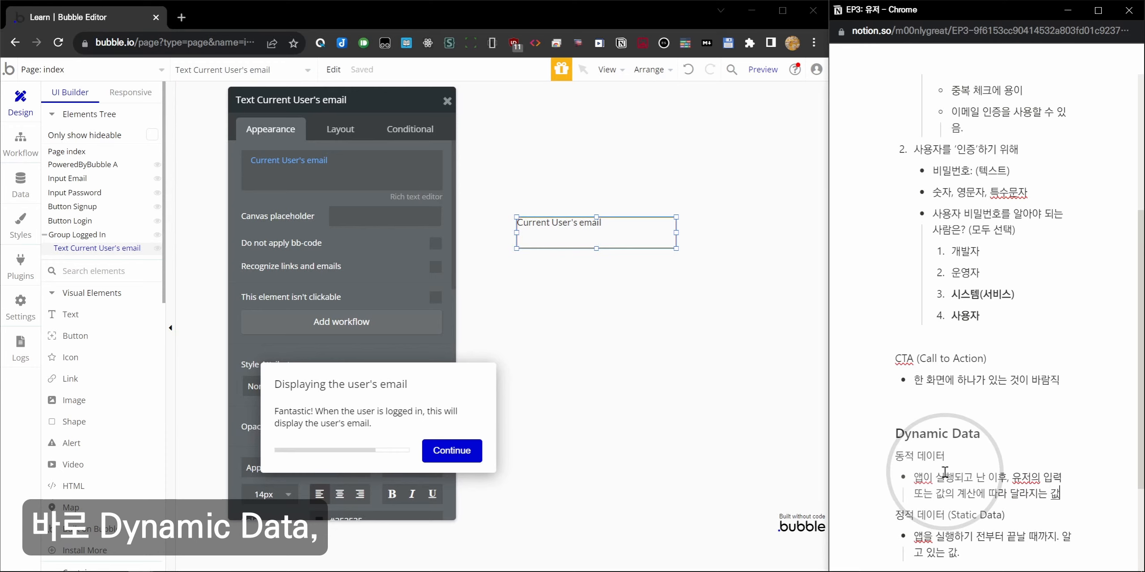
Append '(Dynamic Data)' to the 동적 데이터 heading and bold both data headings.
key(Up)
text((D)
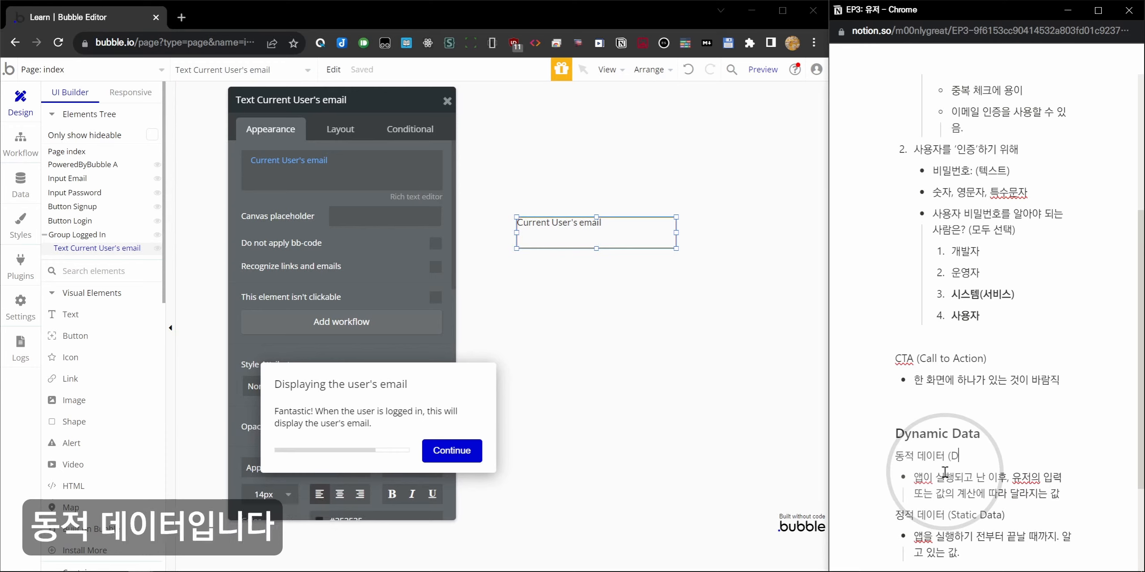
text(at)
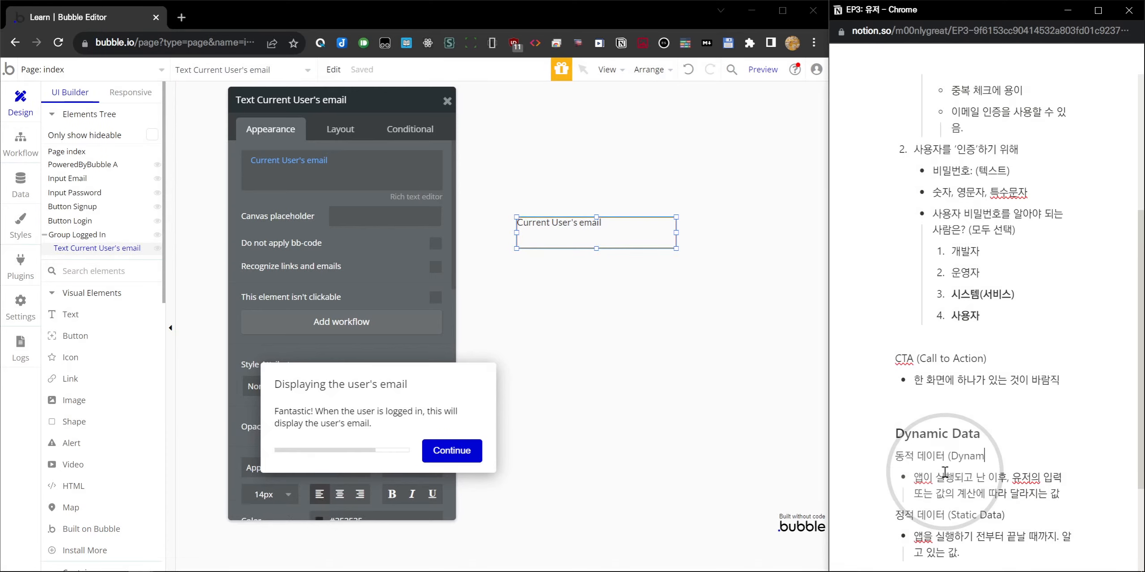
key(shift+Home)
key(ctrl+b)
key(Down)
key(Down)
key(Down)
key(shift+End)
key(ctrl+b)
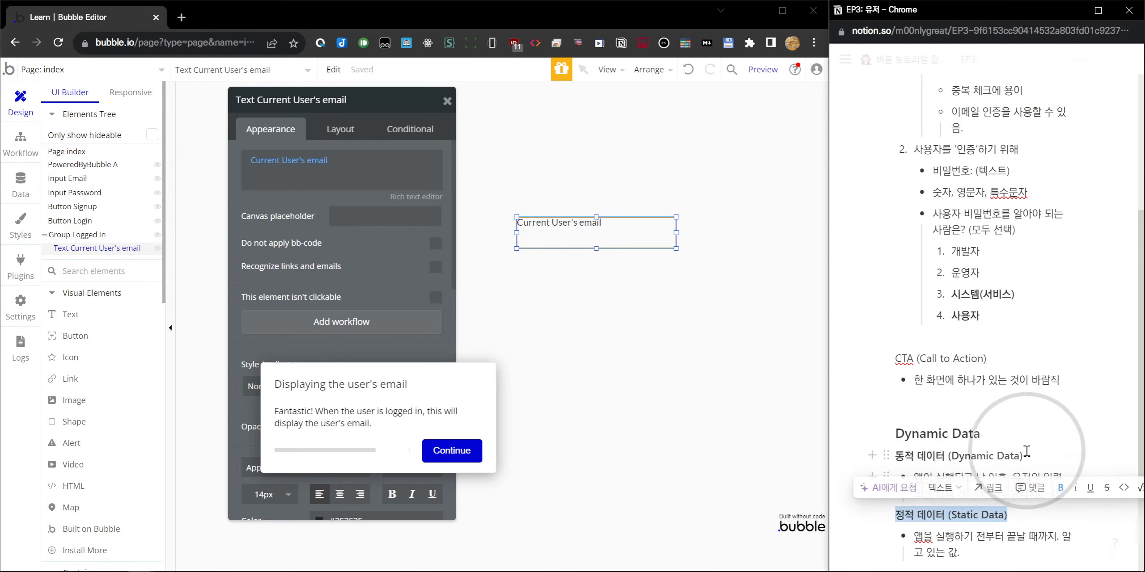
scroll(1022, 453, down, 3)
click(989, 461)
click(308, 198)
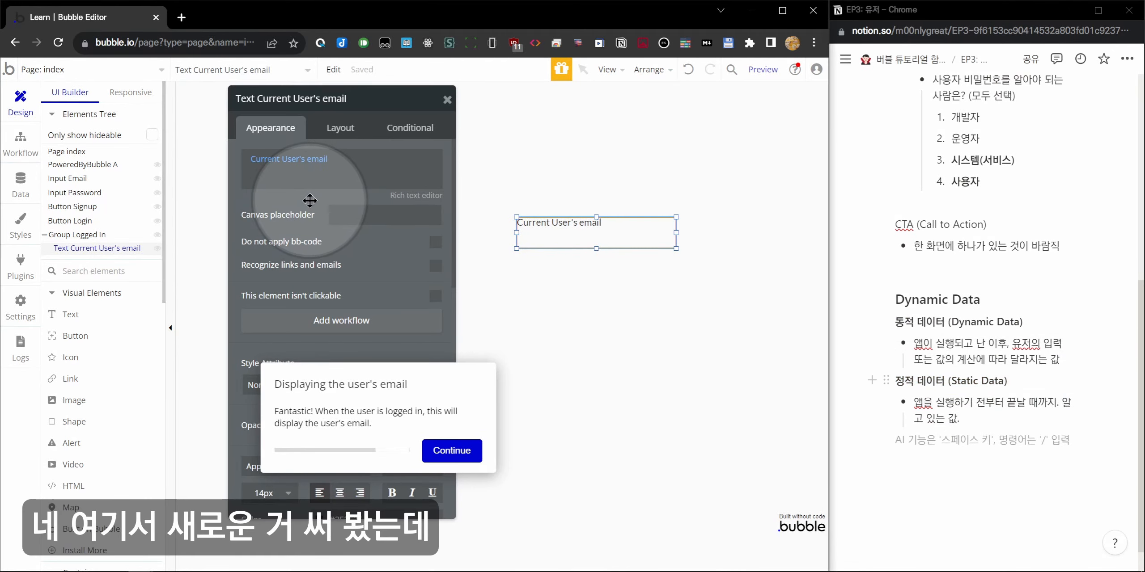
click(319, 160)
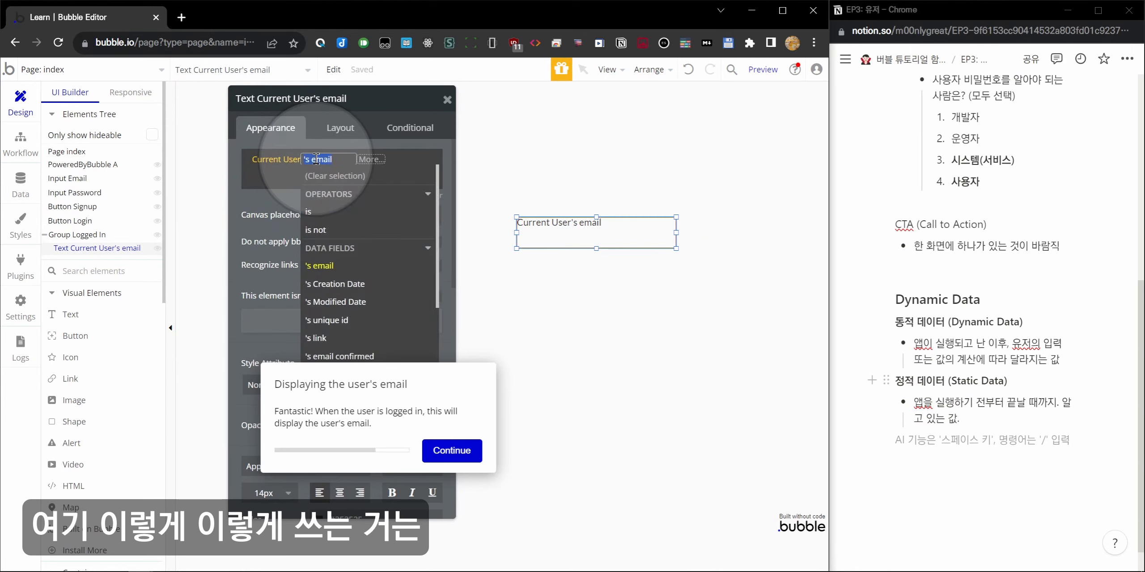
click(268, 188)
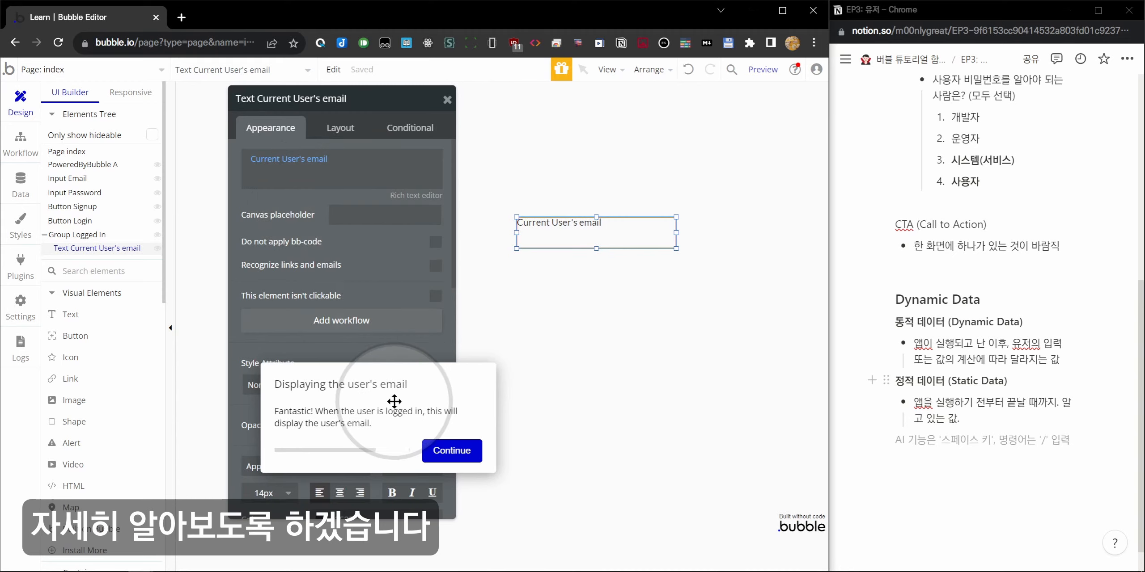
drag(375, 430, 477, 352)
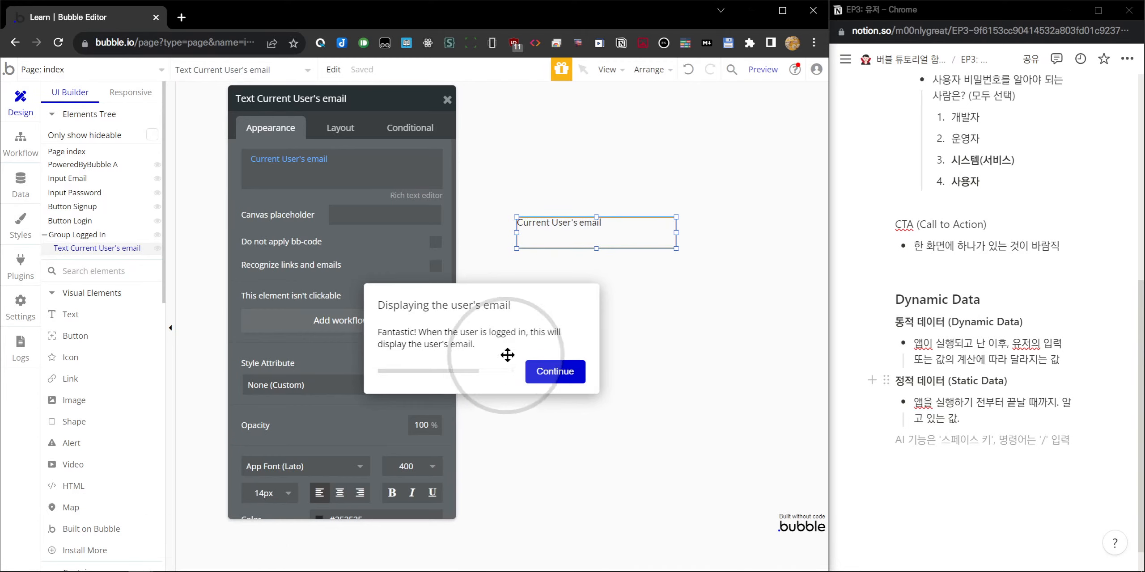
drag(595, 247, 597, 231)
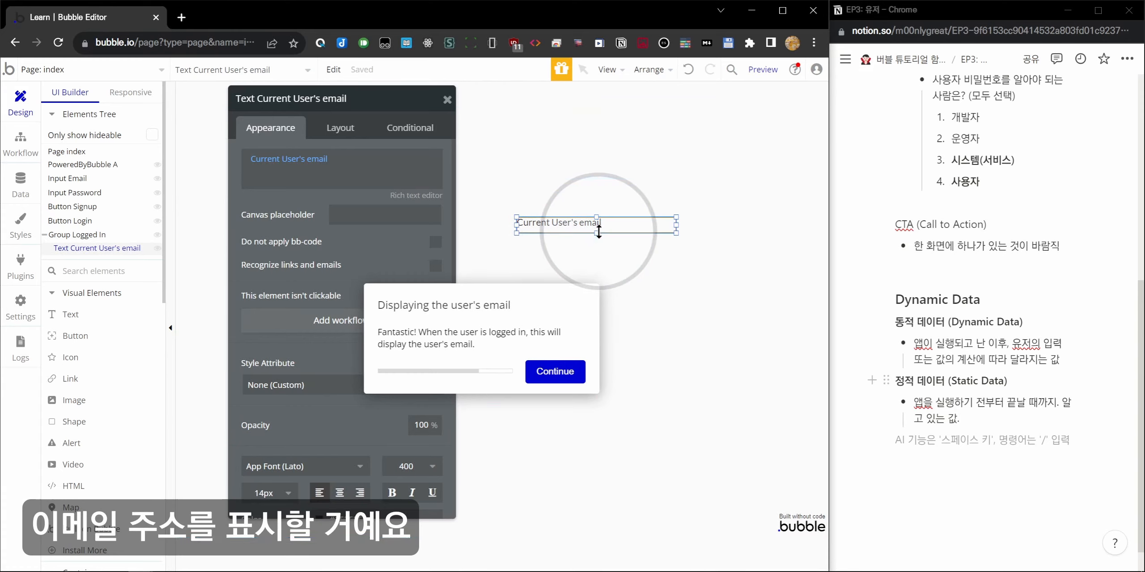
click(555, 371)
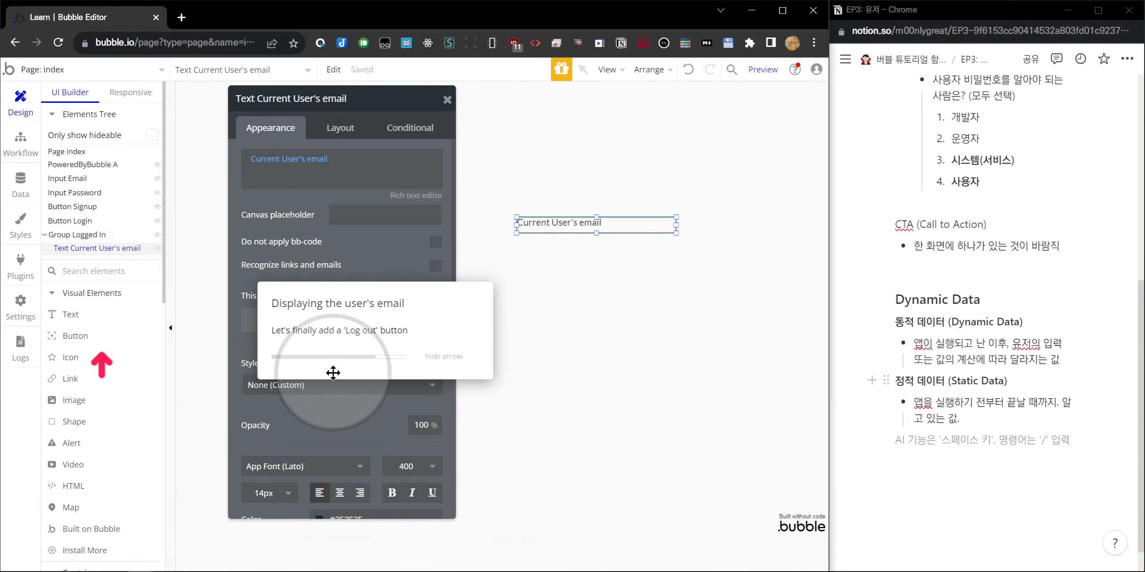
click(75, 336)
Draw Button Logout inside Group Logged In, caption it 로그아웃, and create its workflow.
mouse_move(519, 264)
mouse_down()
mouse_move(638, 304)
mouse_move(645, 295)
mouse_up()
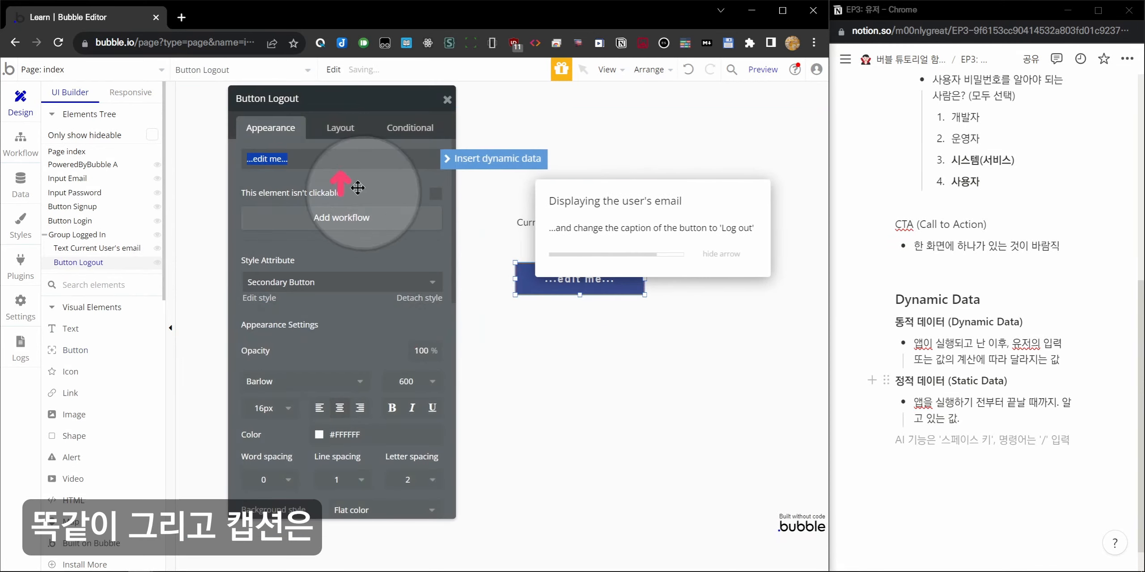
text(d)
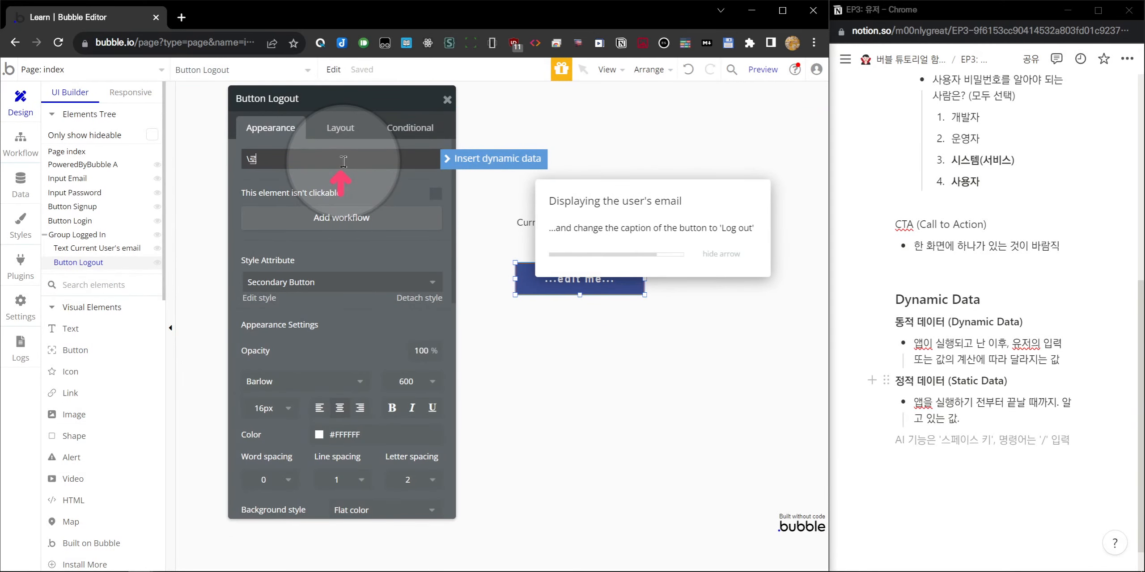
key(BackSpace)
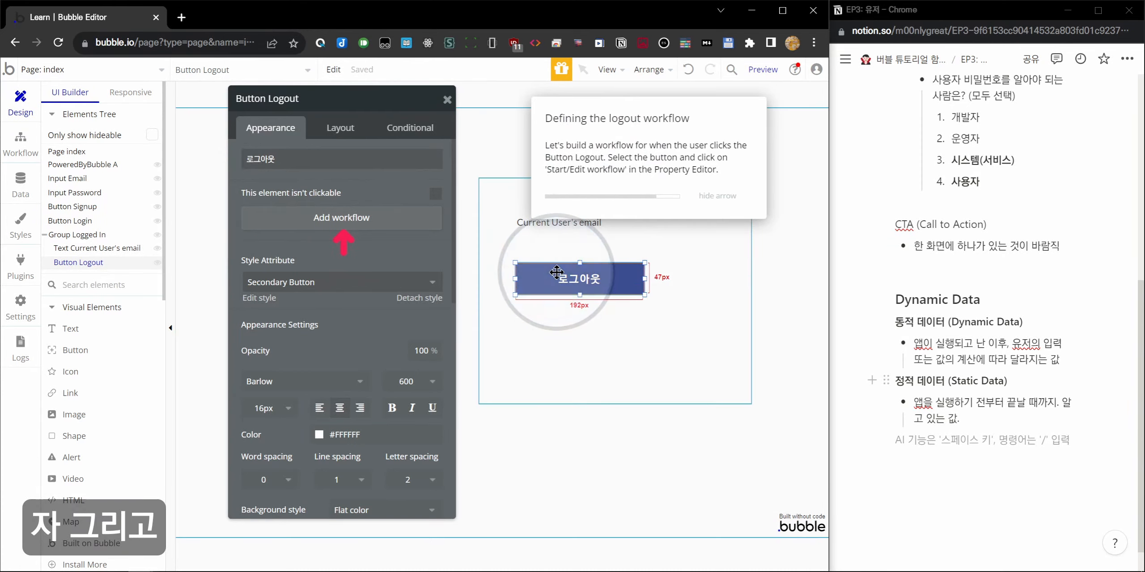
click(353, 218)
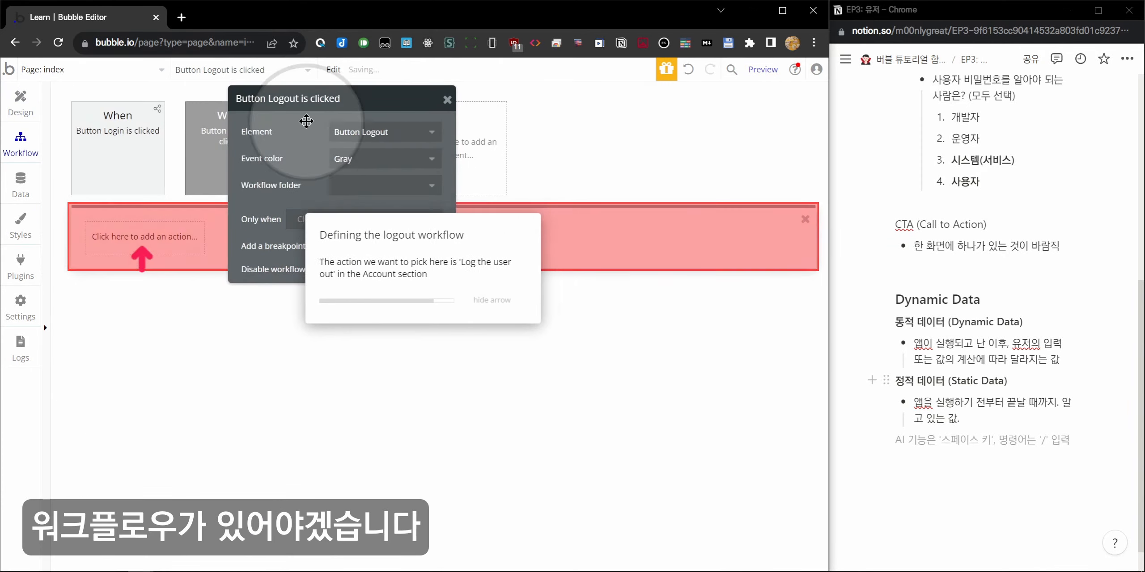
Add Account > Log the user out as Step 1 of the Button Logout workflow.
drag(309, 99, 605, 318)
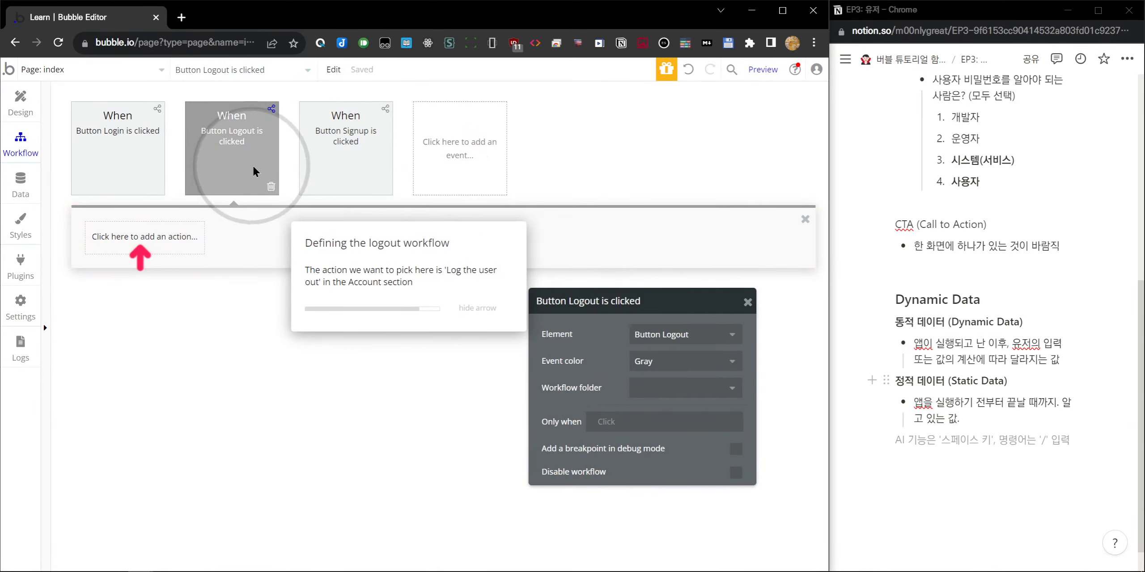
mouse_move(230, 125)
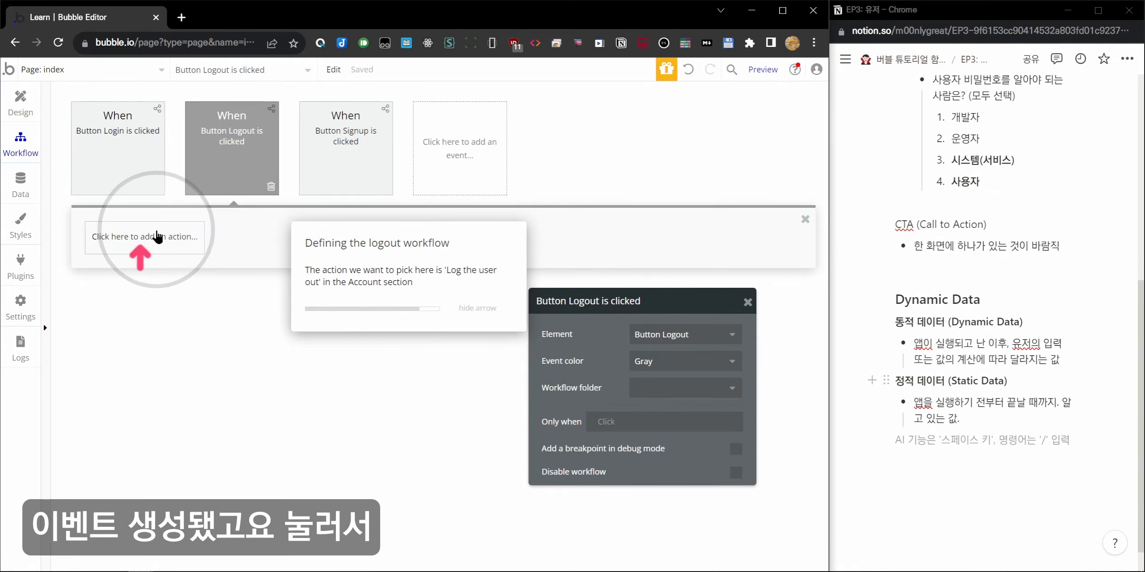
click(156, 237)
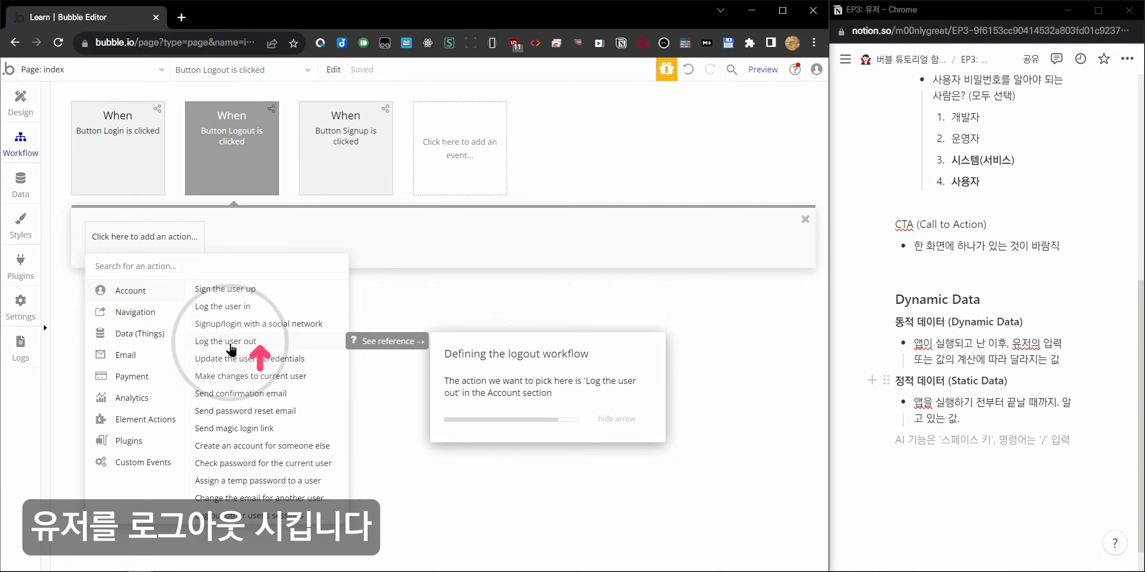
click(232, 345)
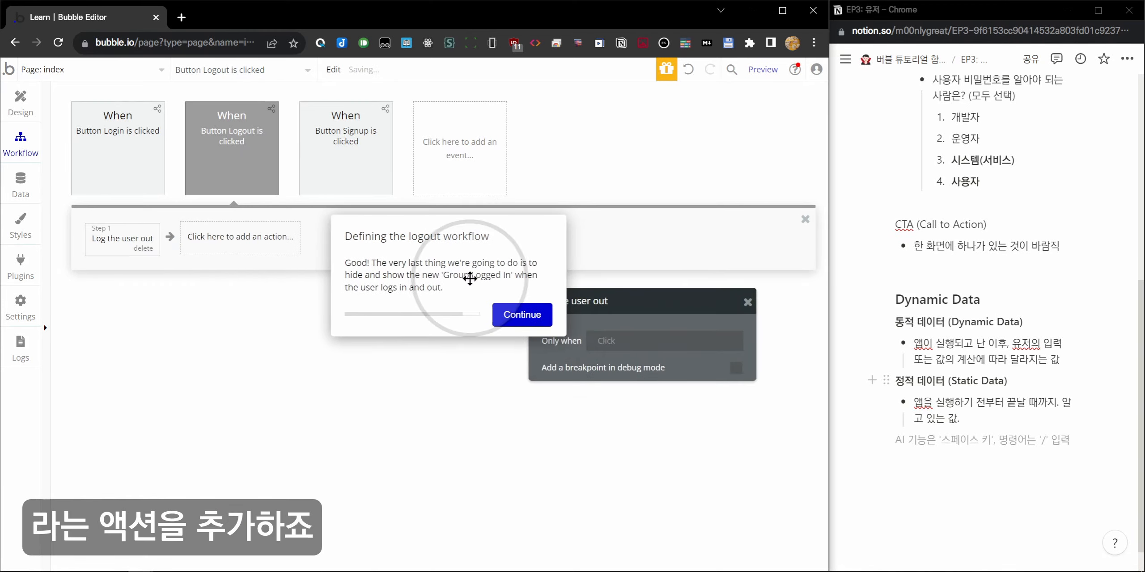
drag(379, 333, 296, 372)
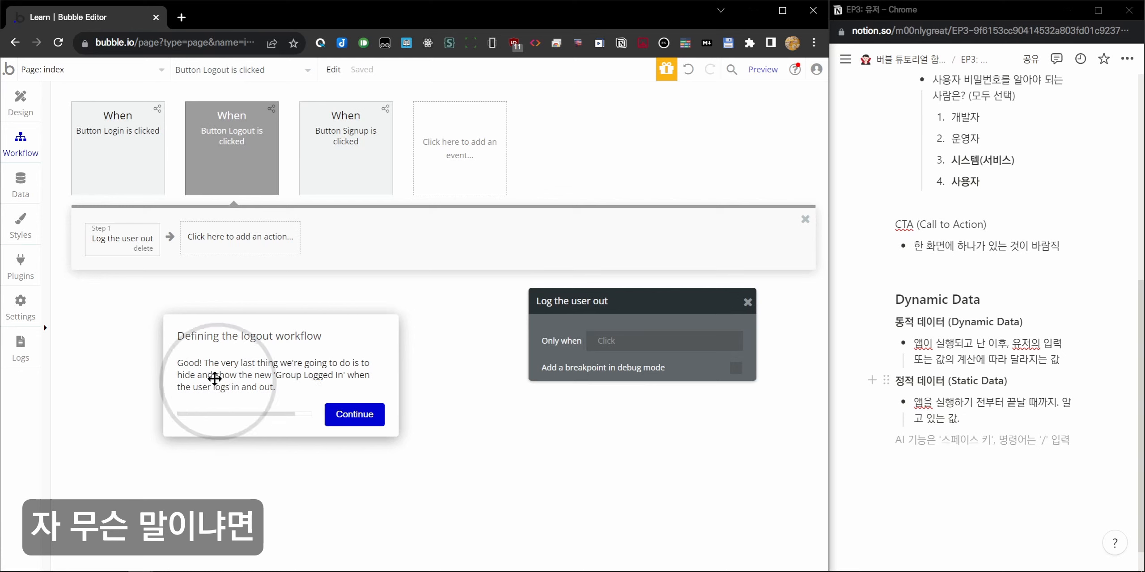
Move Group Logged In to the left and shorten it from the bottom.
click(20, 103)
click(683, 223)
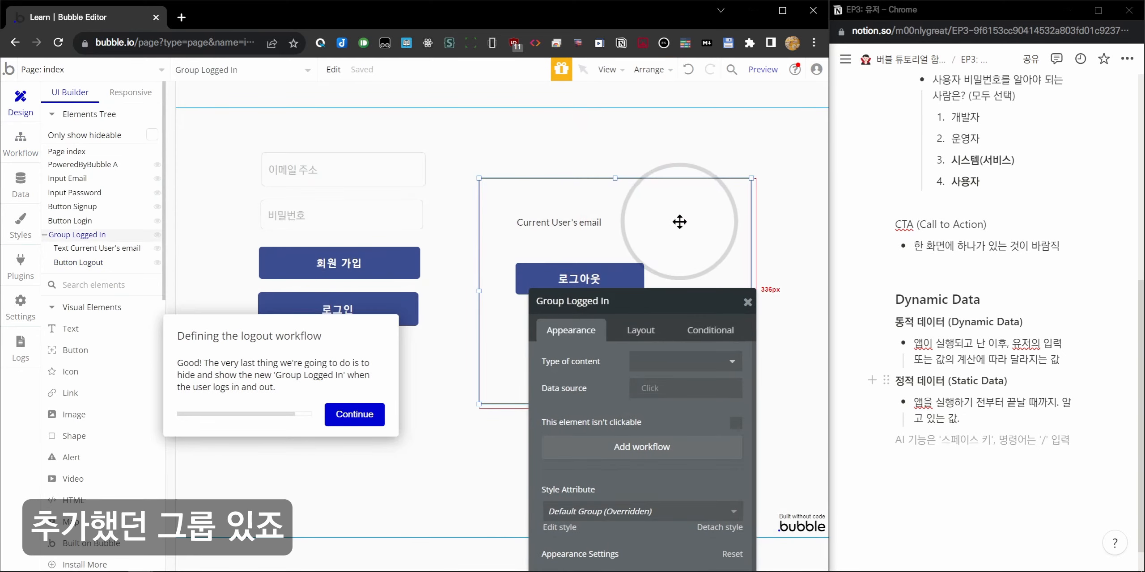
click(594, 199)
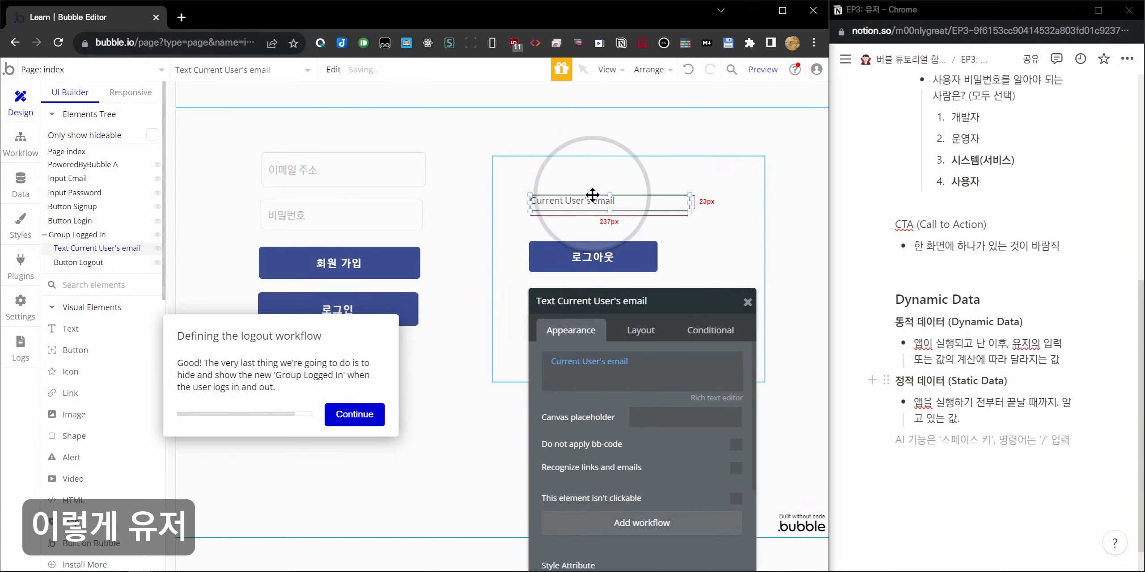
click(609, 251)
click(713, 245)
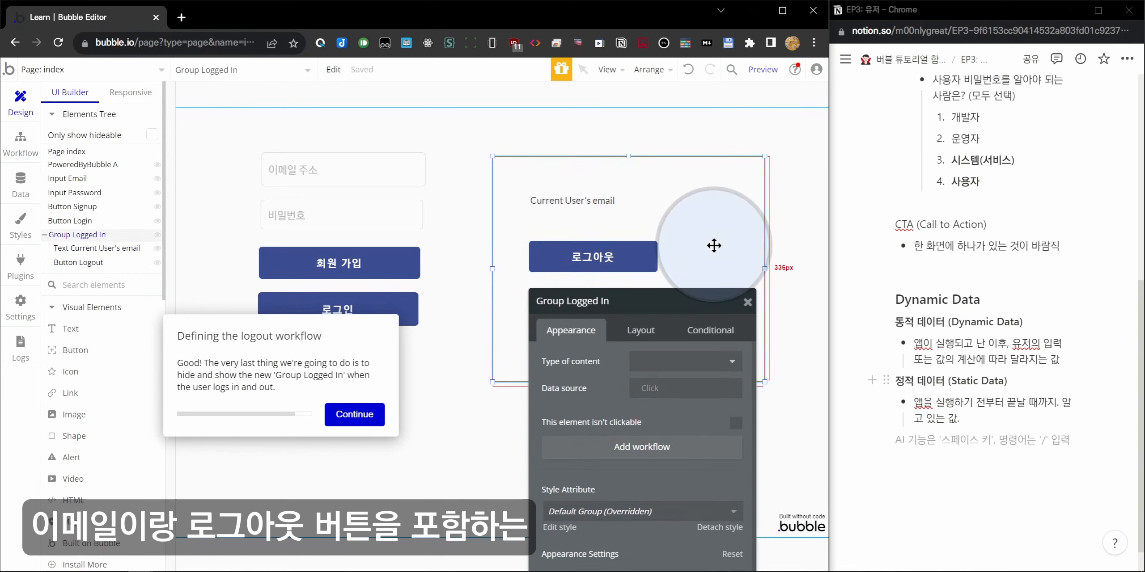
mouse_move(713, 230)
mouse_down()
mouse_move(686, 243)
mouse_move(694, 221)
mouse_move(694, 238)
mouse_up()
drag(685, 310, 340, 187)
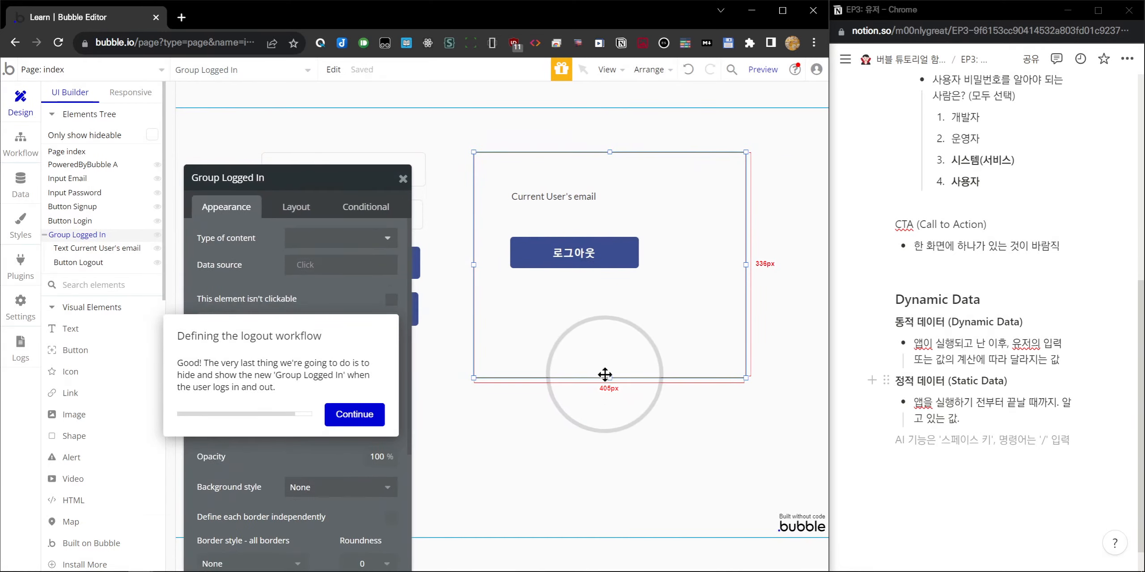
drag(604, 375, 582, 293)
drag(362, 176, 685, 333)
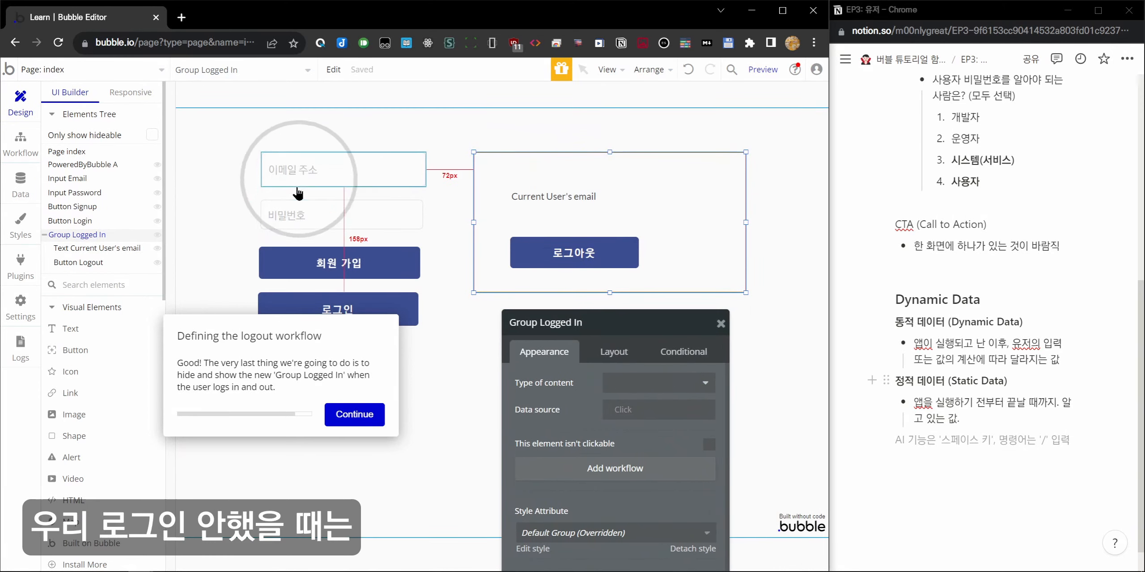
Widen Button Logout to 311px and return to the page's workflows.
click(554, 199)
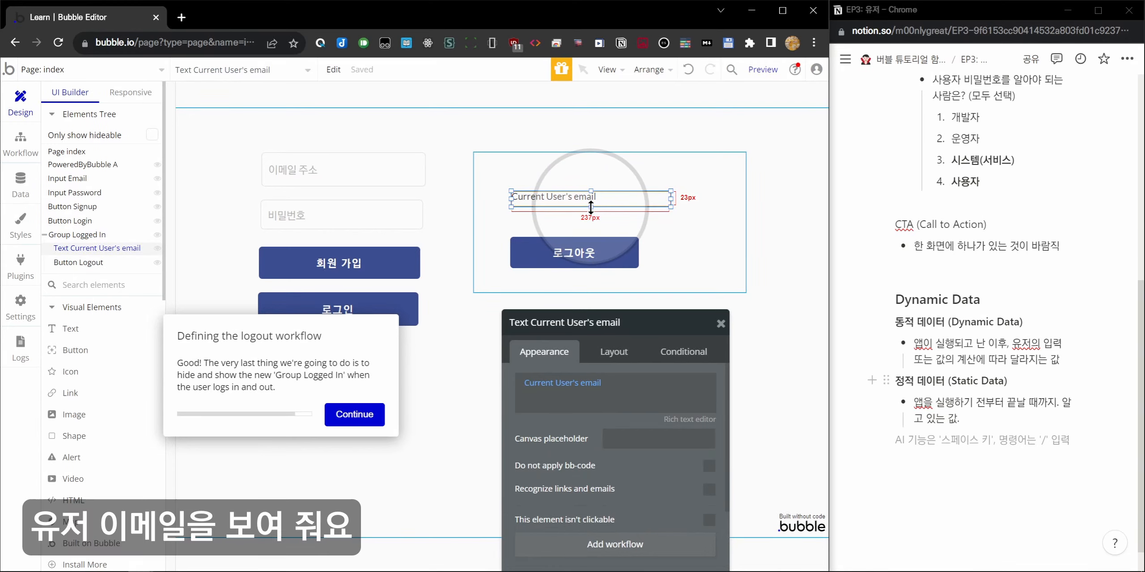
click(615, 248)
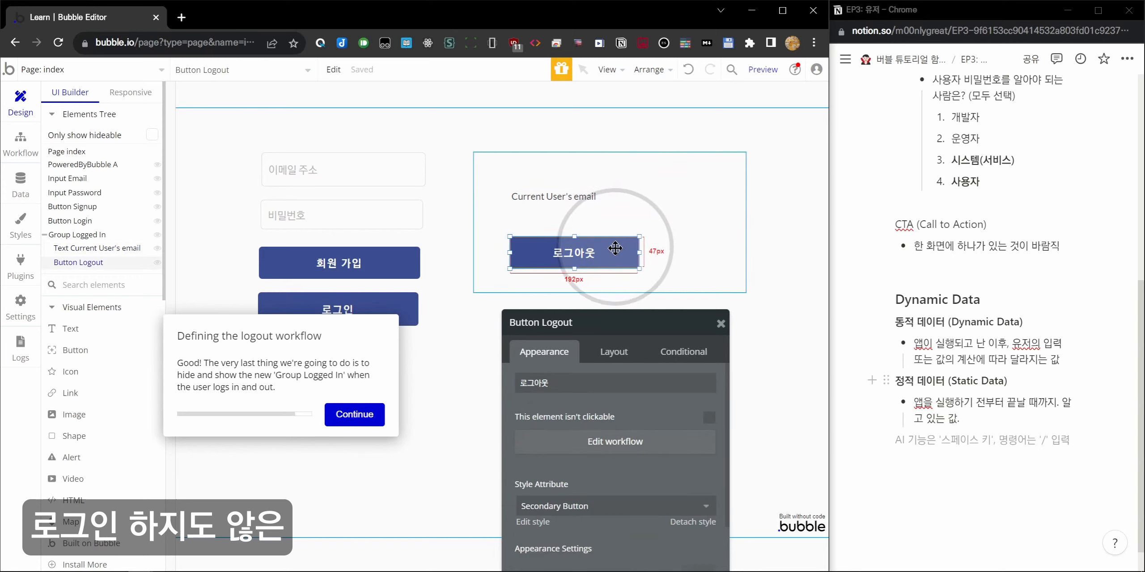
drag(639, 252, 719, 253)
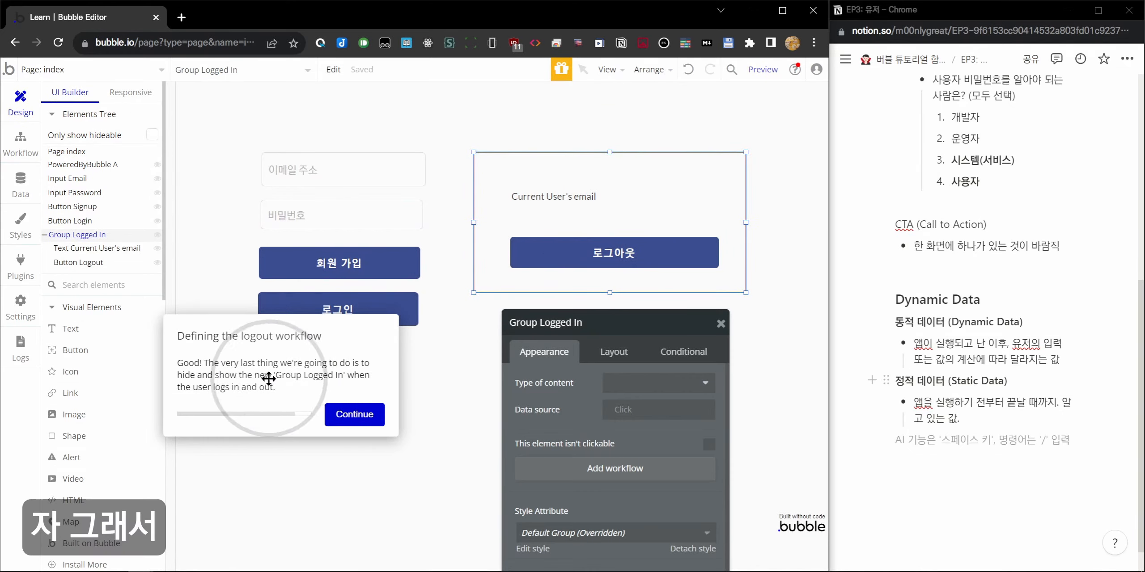
click(353, 415)
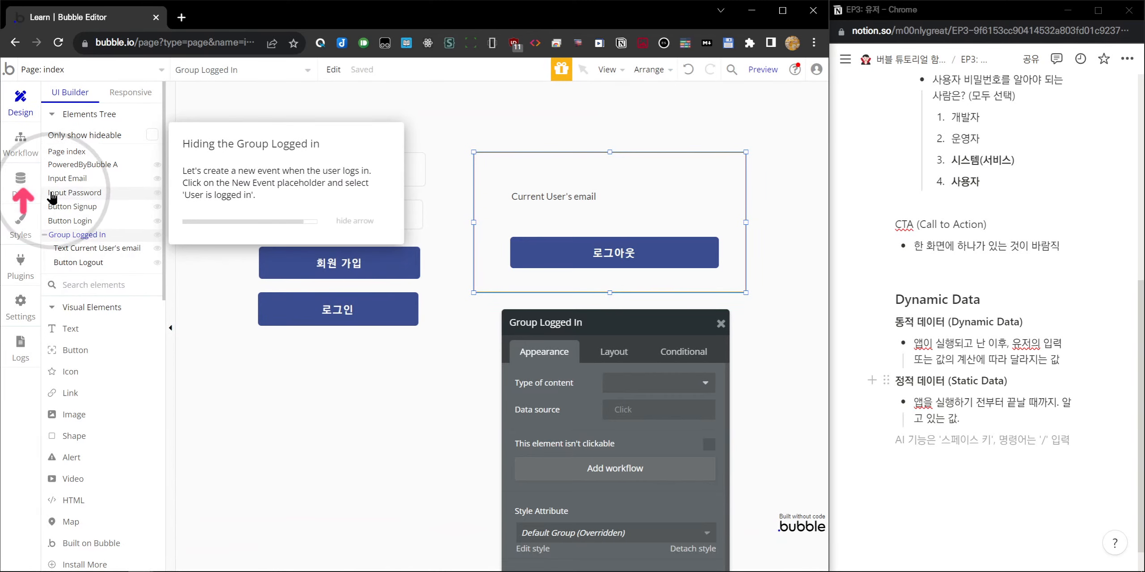
click(27, 150)
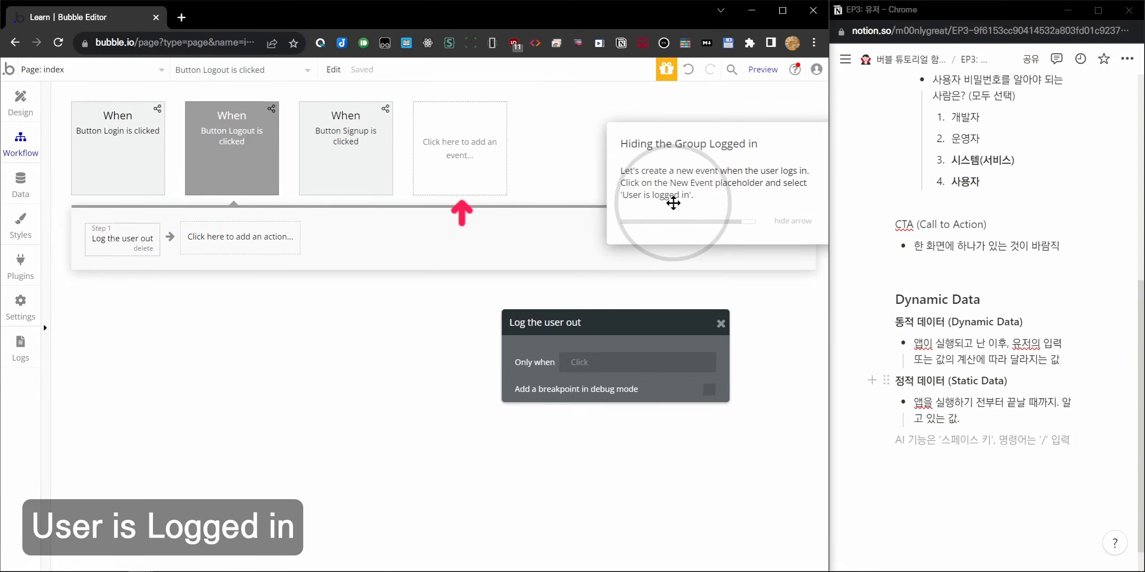
Add a General > User is logged in event with an Element Actions > Show step for Group Logged In.
click(458, 168)
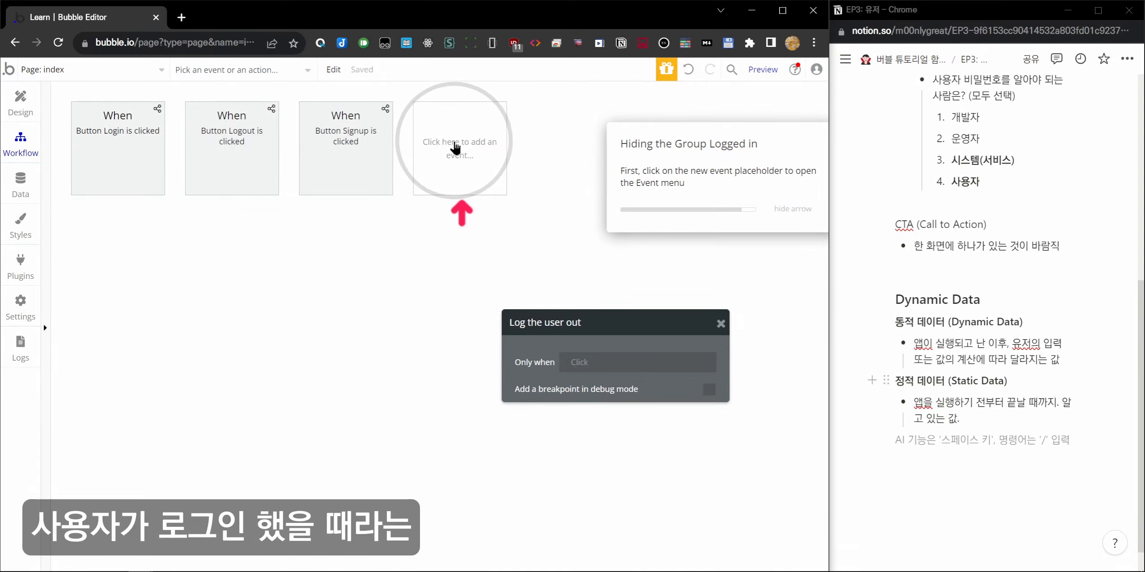
click(574, 202)
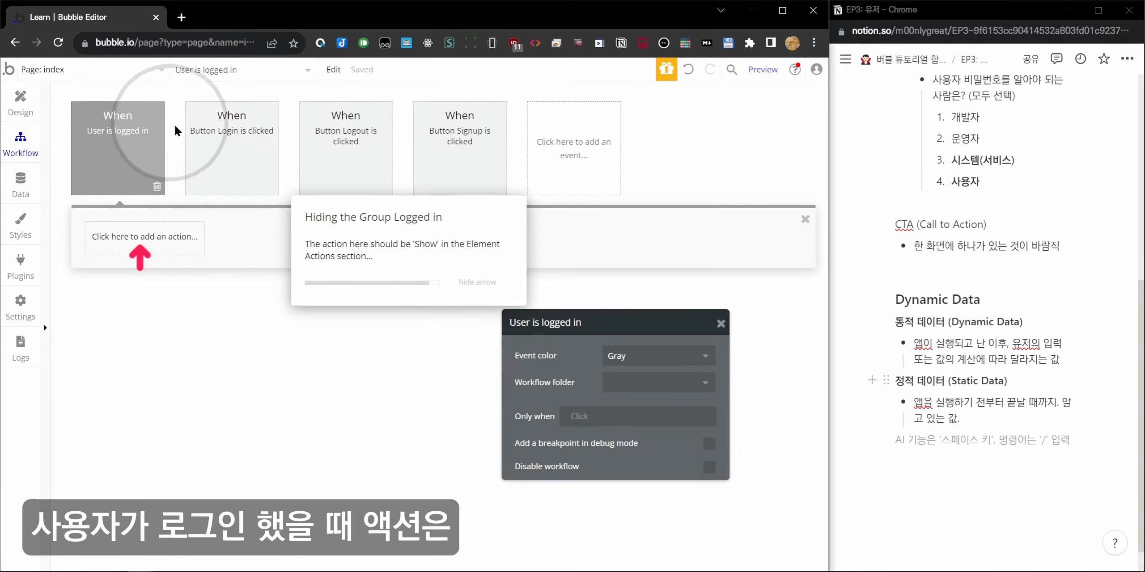
click(167, 238)
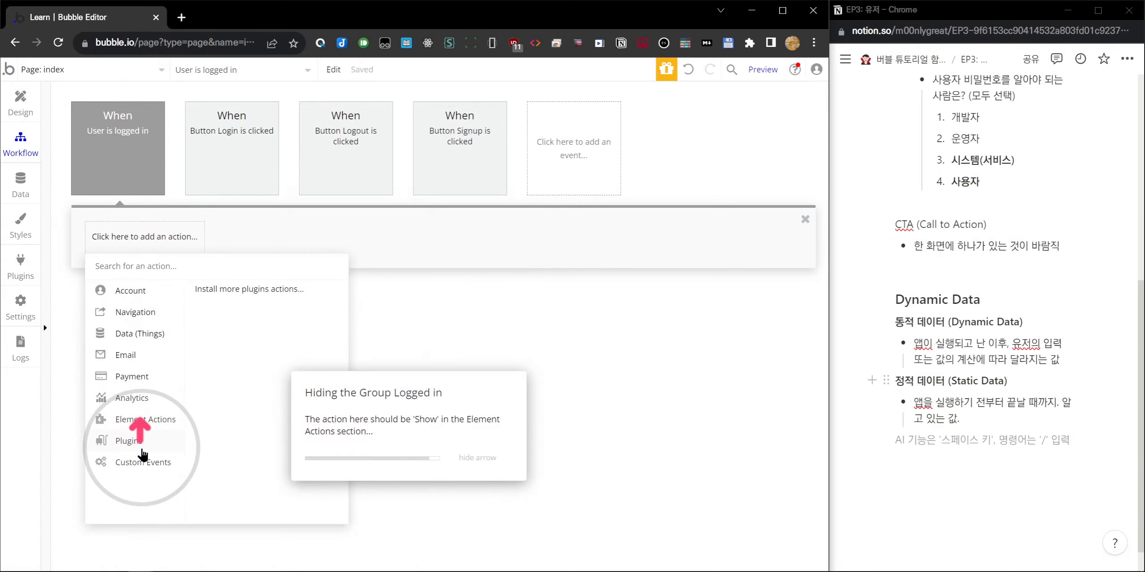
mouse_move(148, 418)
click(228, 307)
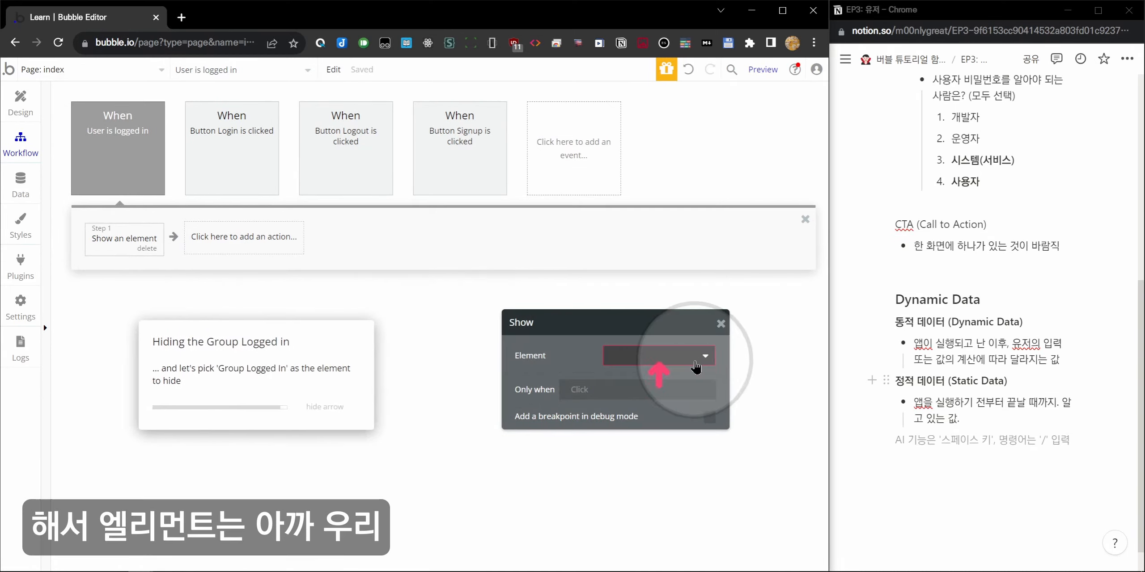
click(688, 356)
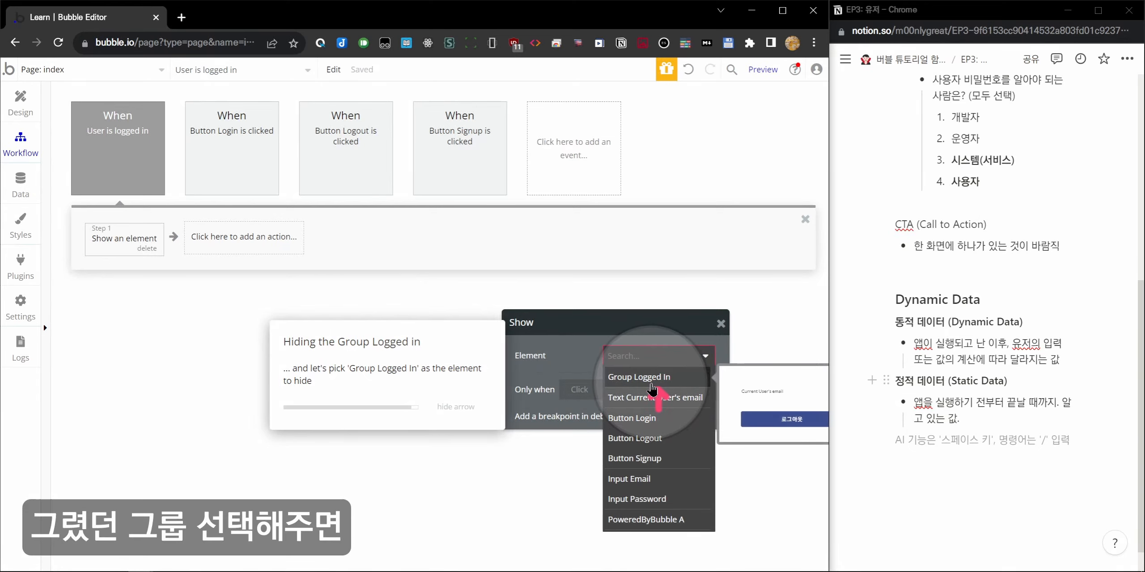
click(650, 385)
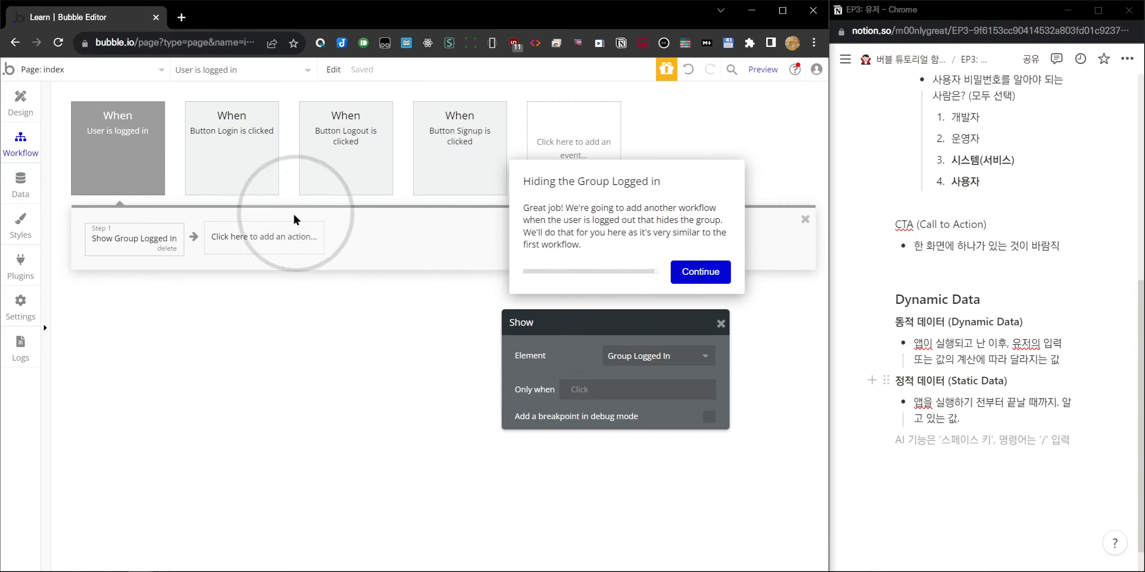
mouse_move(133, 238)
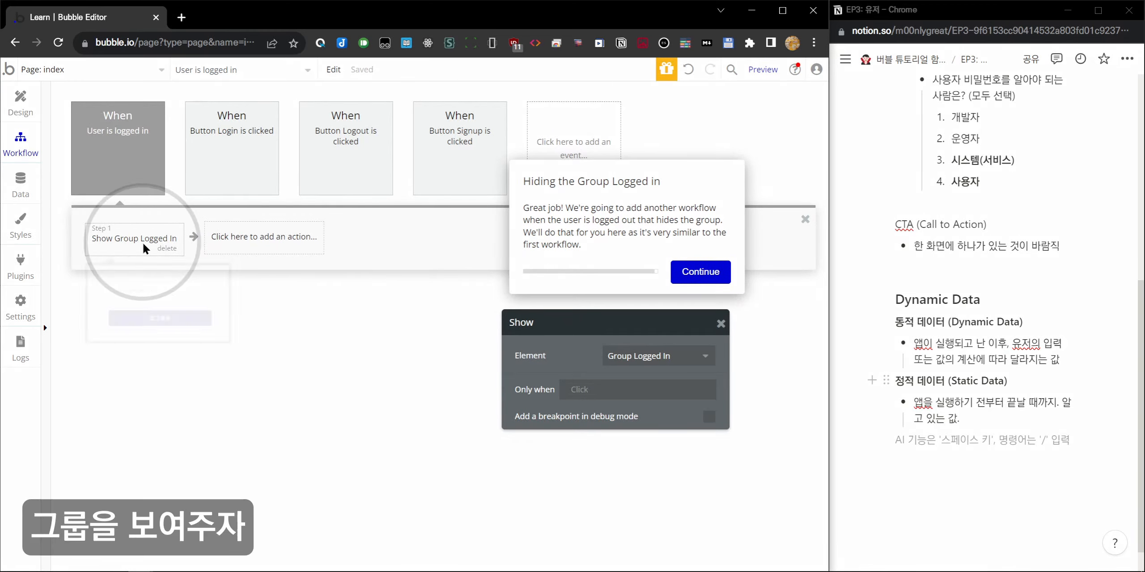
click(20, 99)
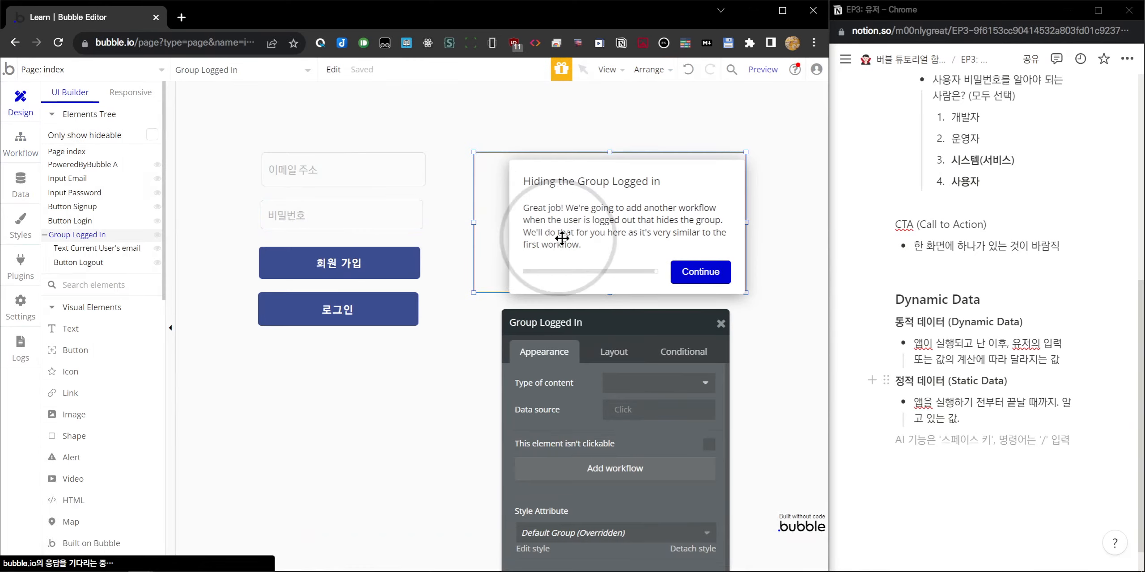
click(20, 142)
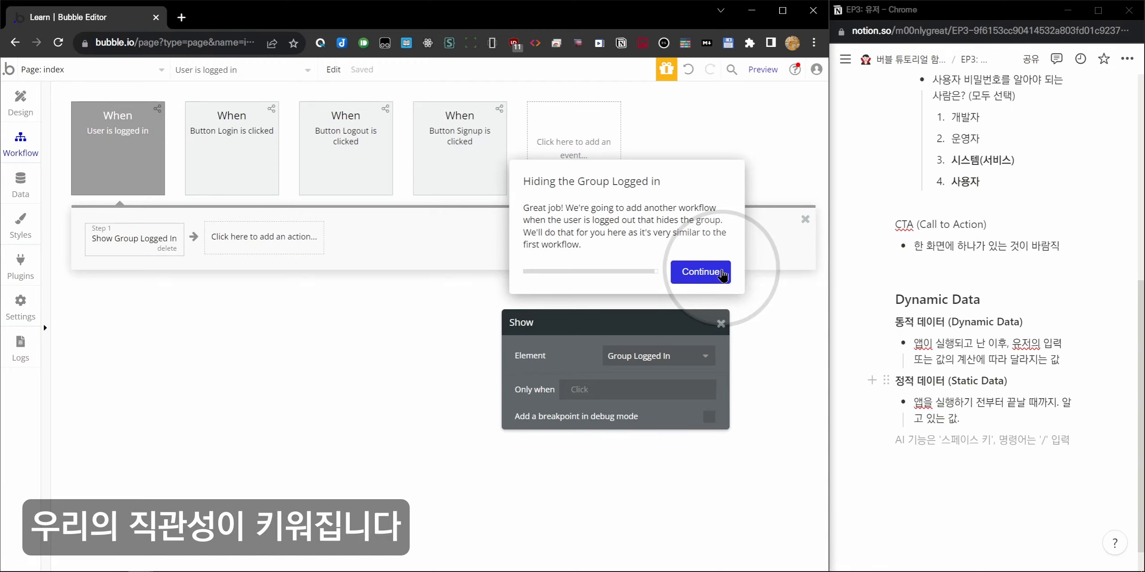
Set the User is logged out workflow's Hide step to target Group Logged In.
click(721, 271)
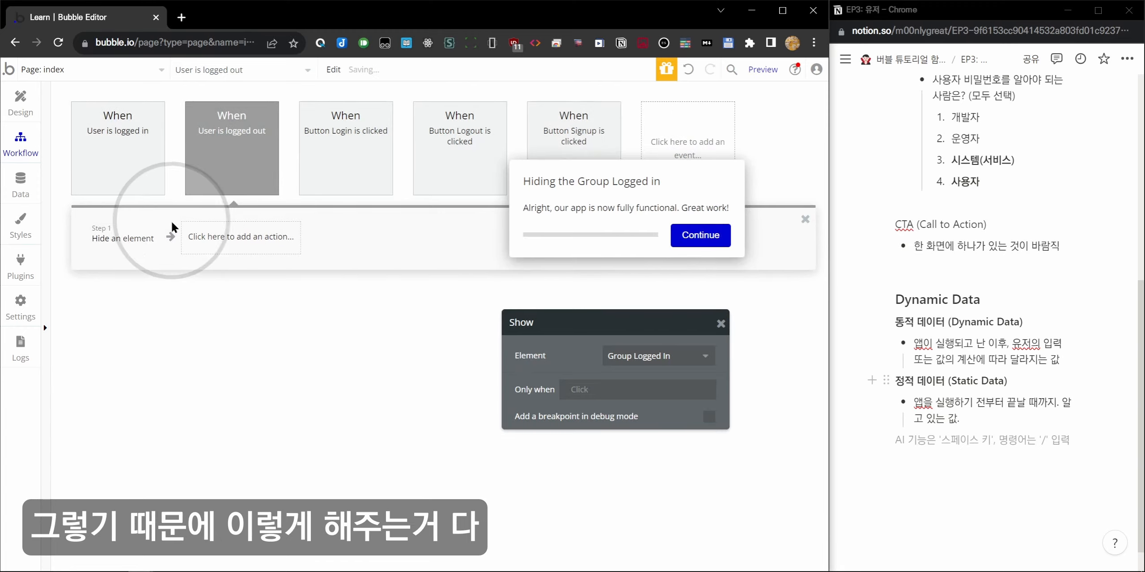
click(255, 159)
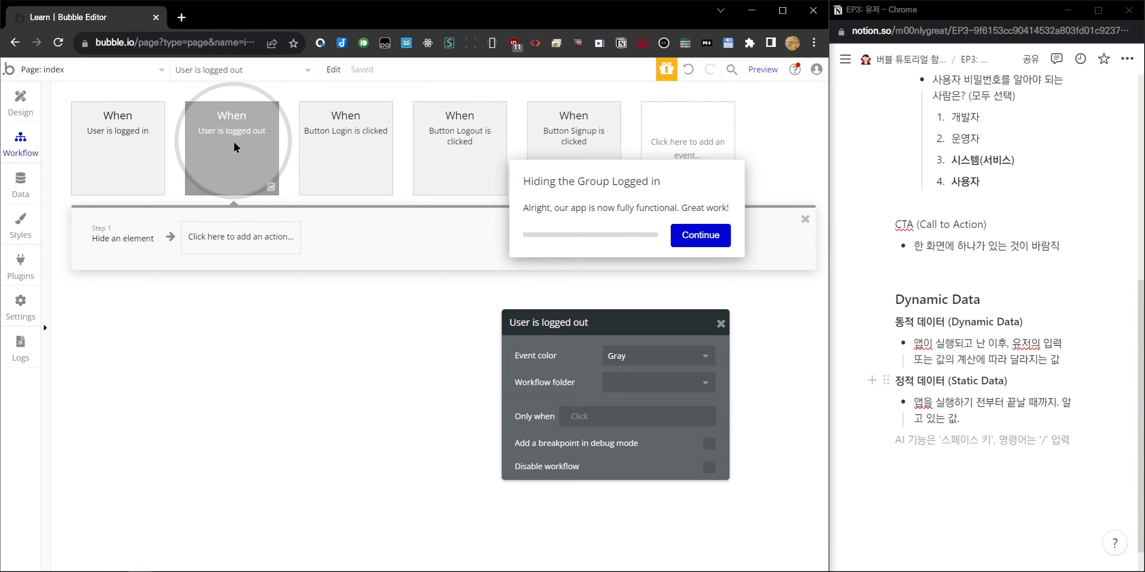
click(127, 246)
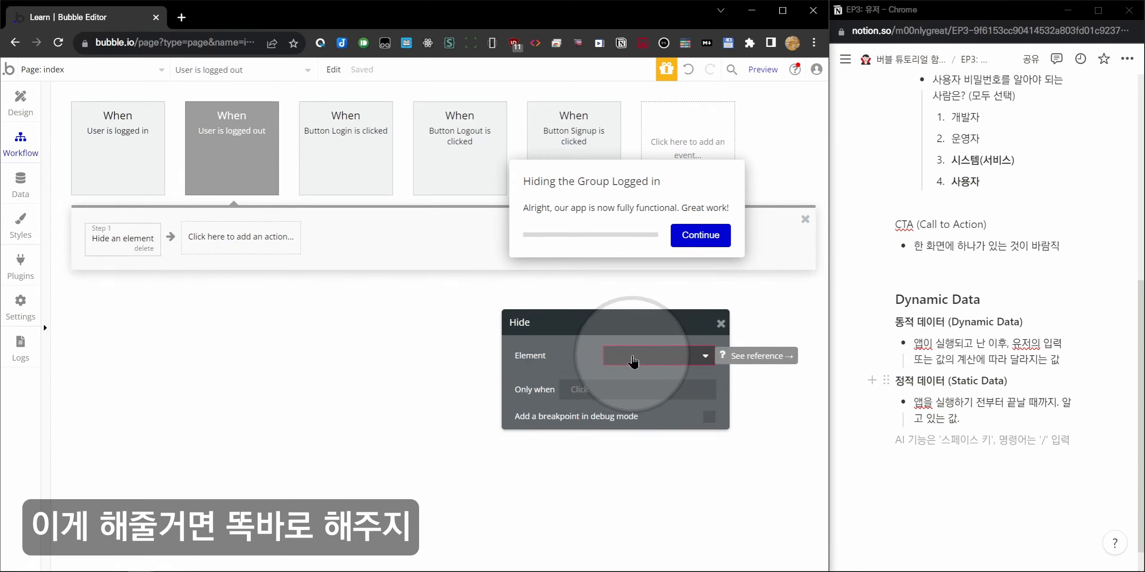
click(633, 362)
click(638, 376)
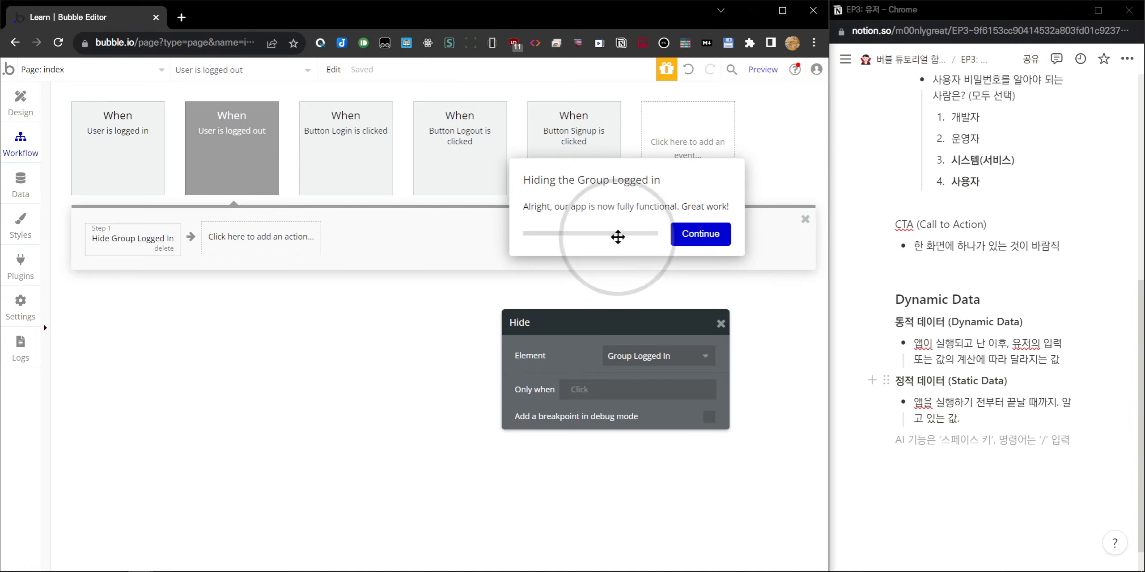
click(690, 233)
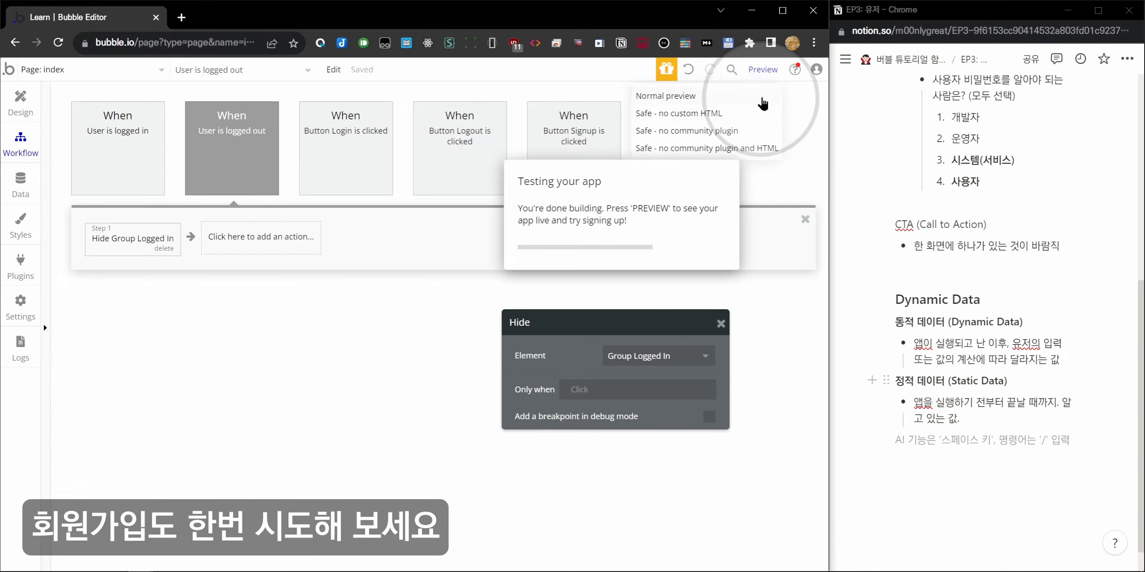
Launch the preview and sign up with an email address and password, dismissing the alerts.
click(762, 69)
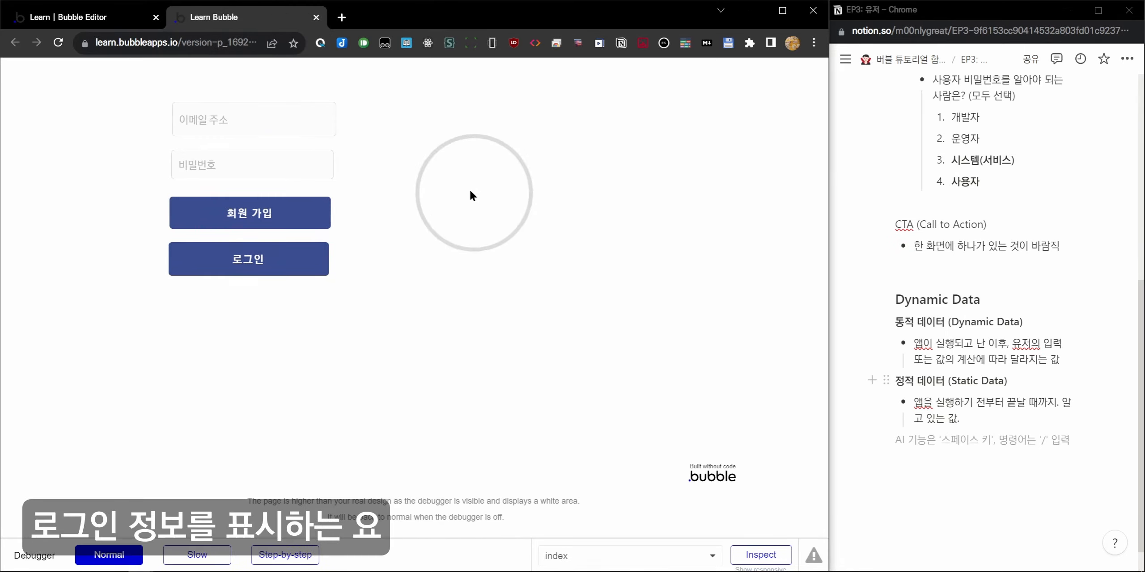
click(242, 118)
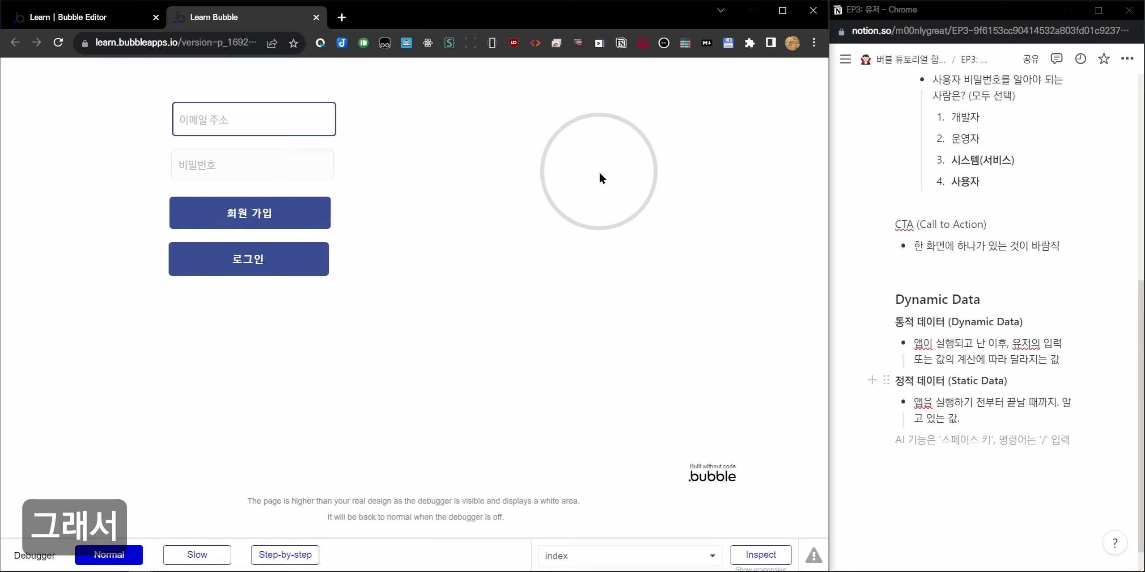
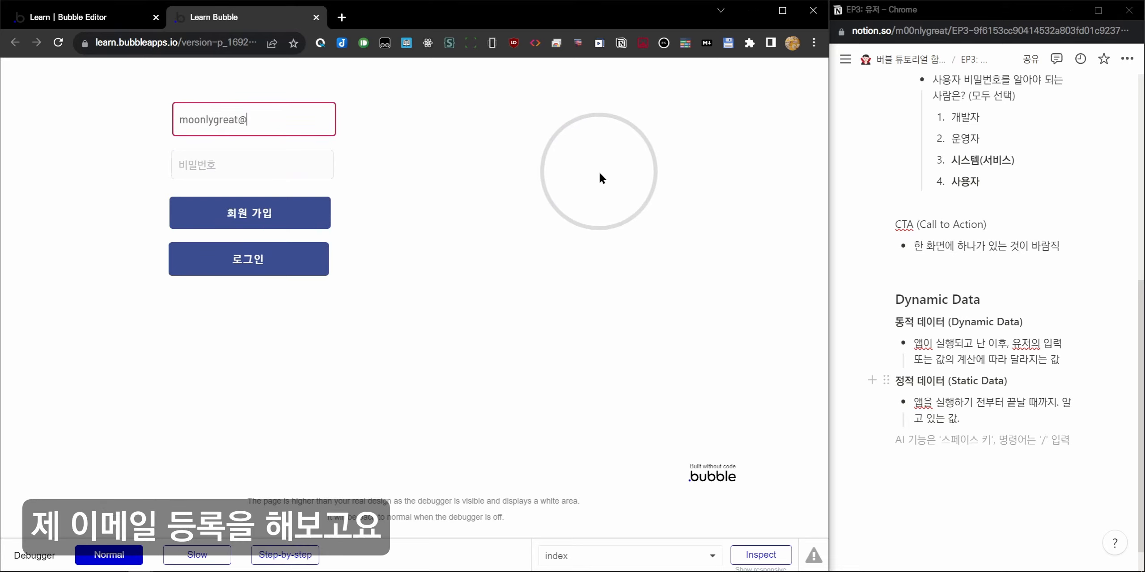
click(301, 258)
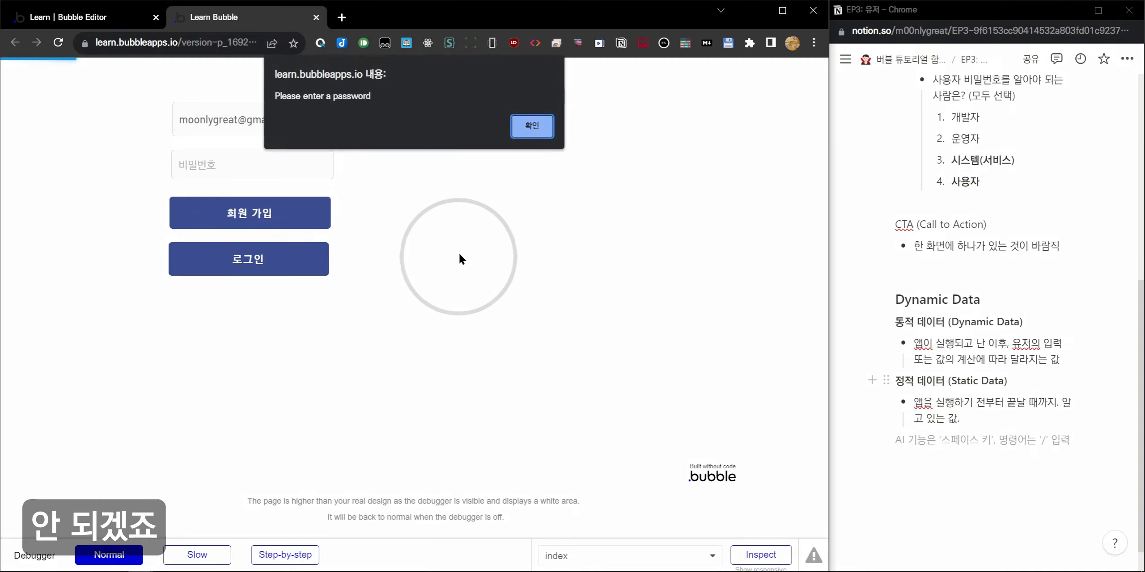
click(532, 126)
click(322, 169)
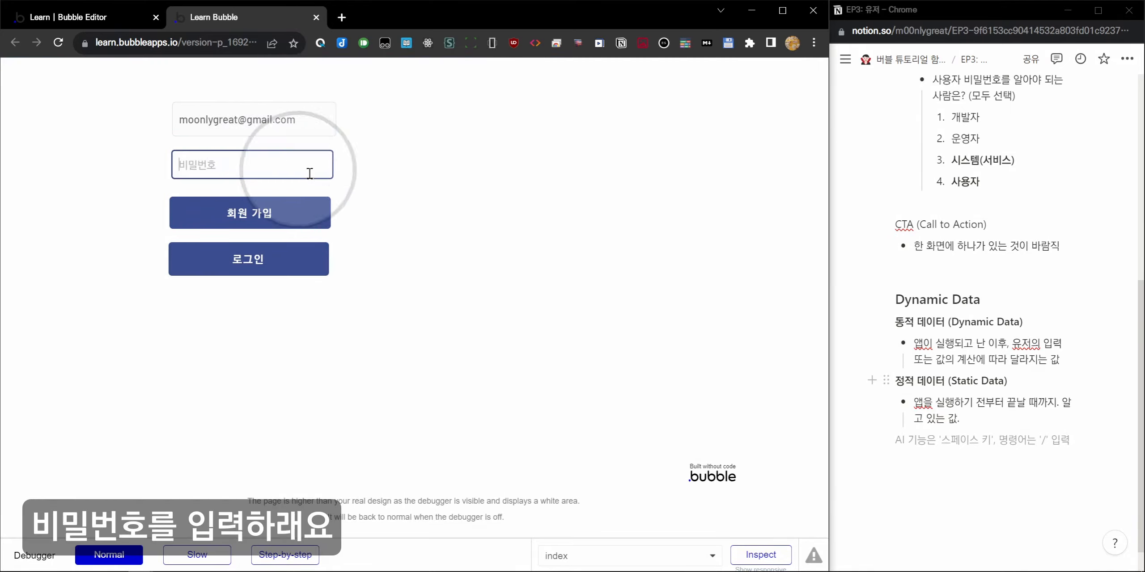
text(••••••••••)
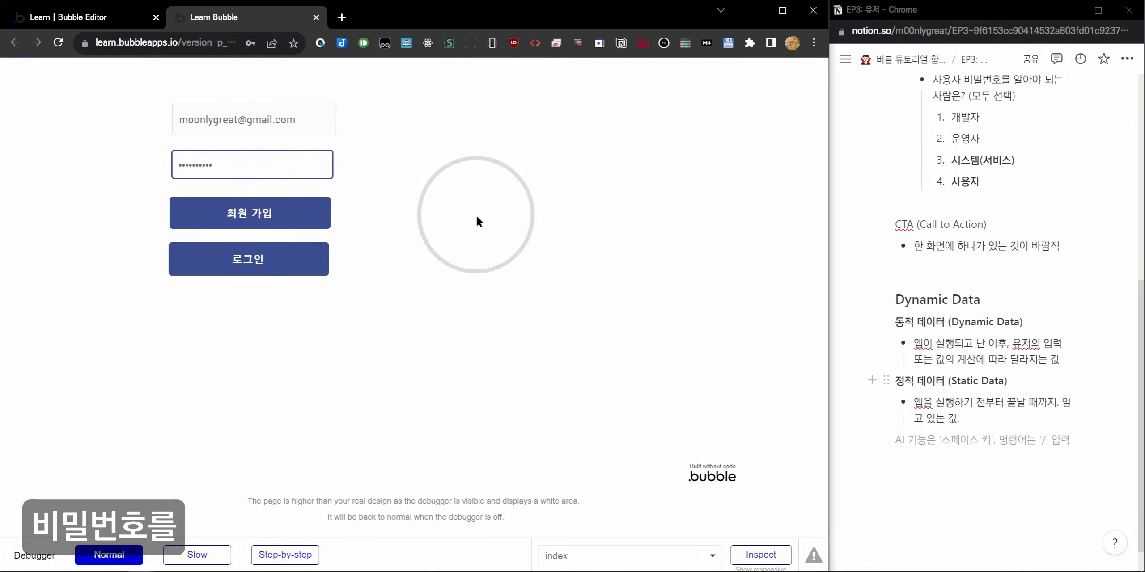
key(ctrl+a)
text(•••••••••)
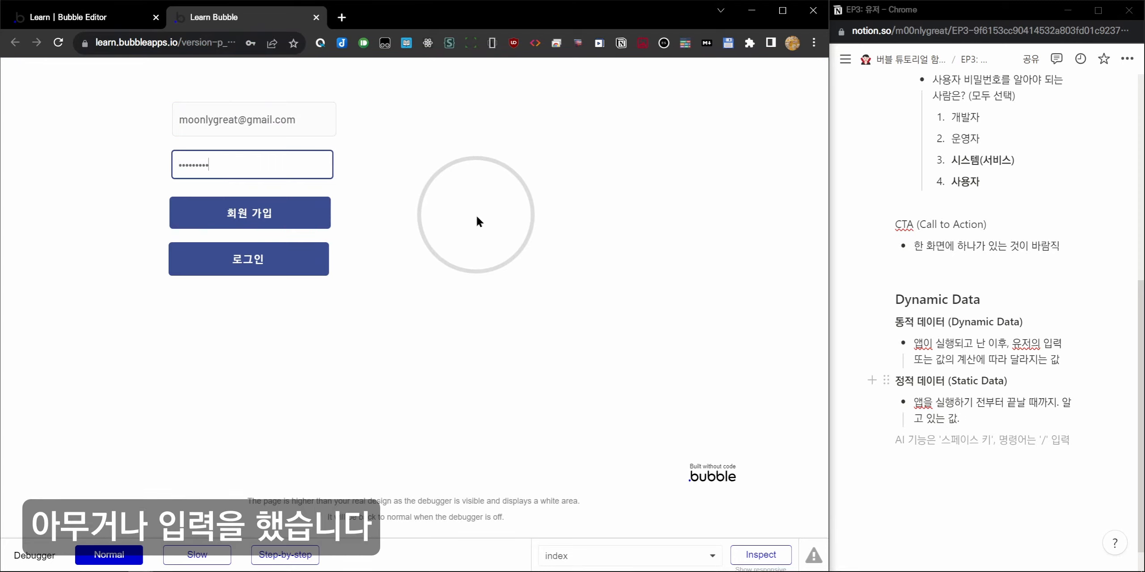
text(•)
click(299, 259)
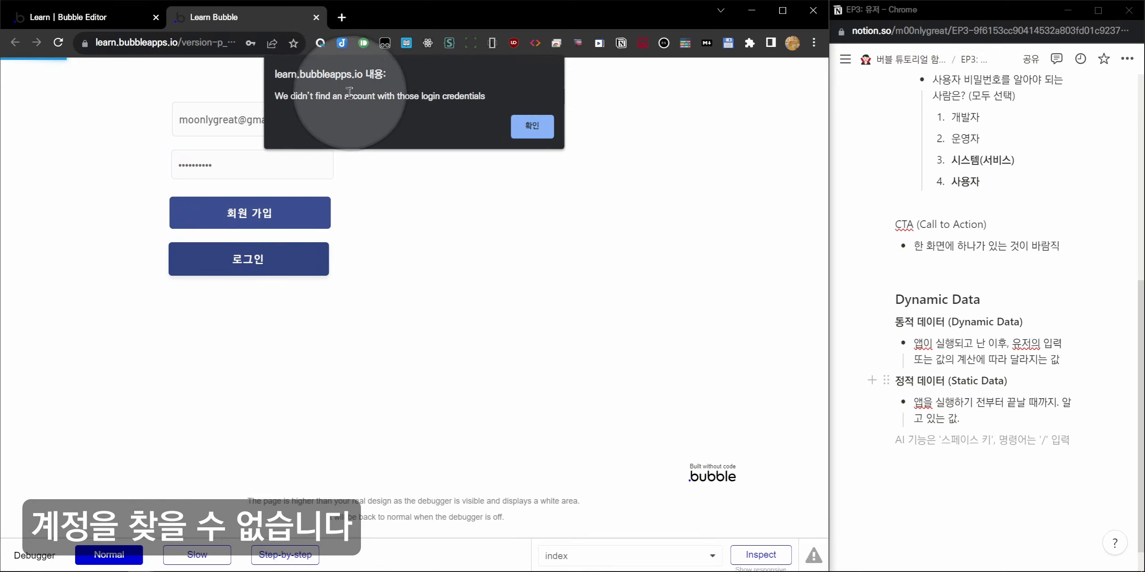
click(537, 126)
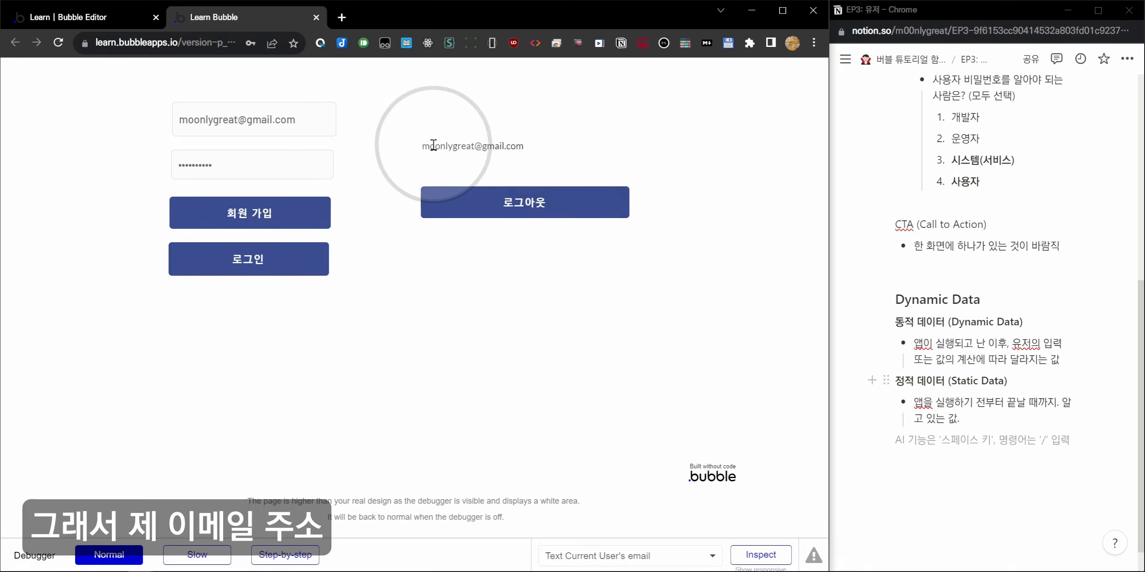
Confirm the email shows, log out and back in, and dismiss the email-already-in-use alert.
drag(423, 145, 521, 145)
click(531, 145)
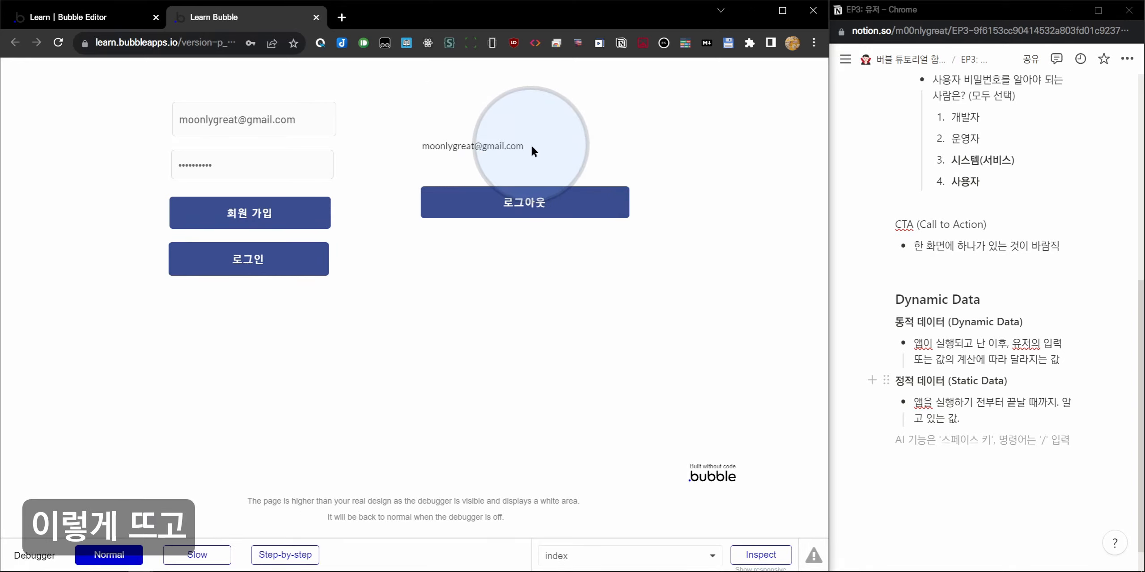
click(540, 205)
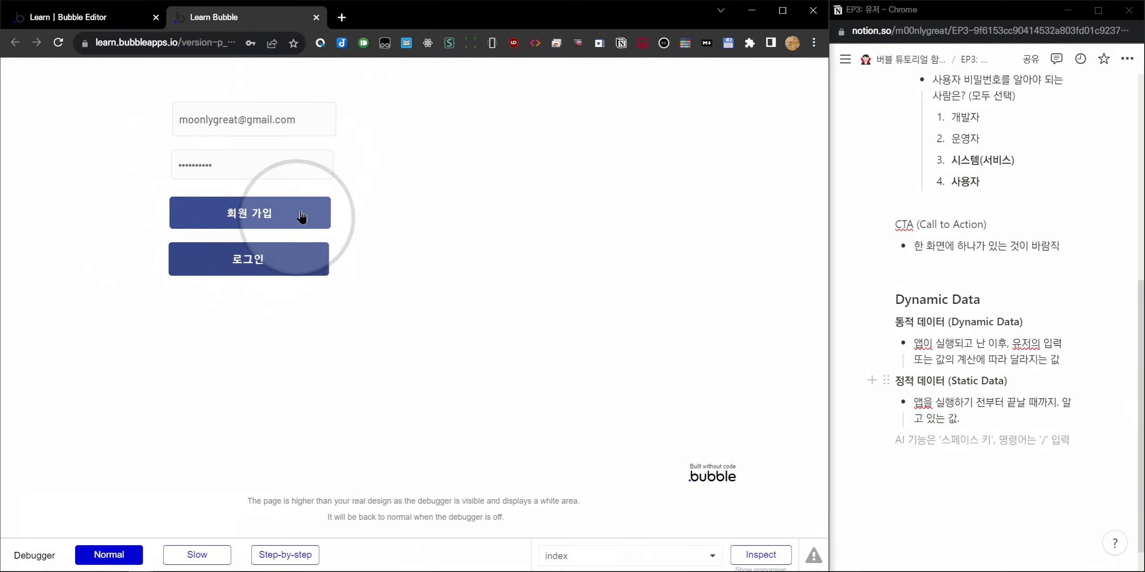
click(301, 271)
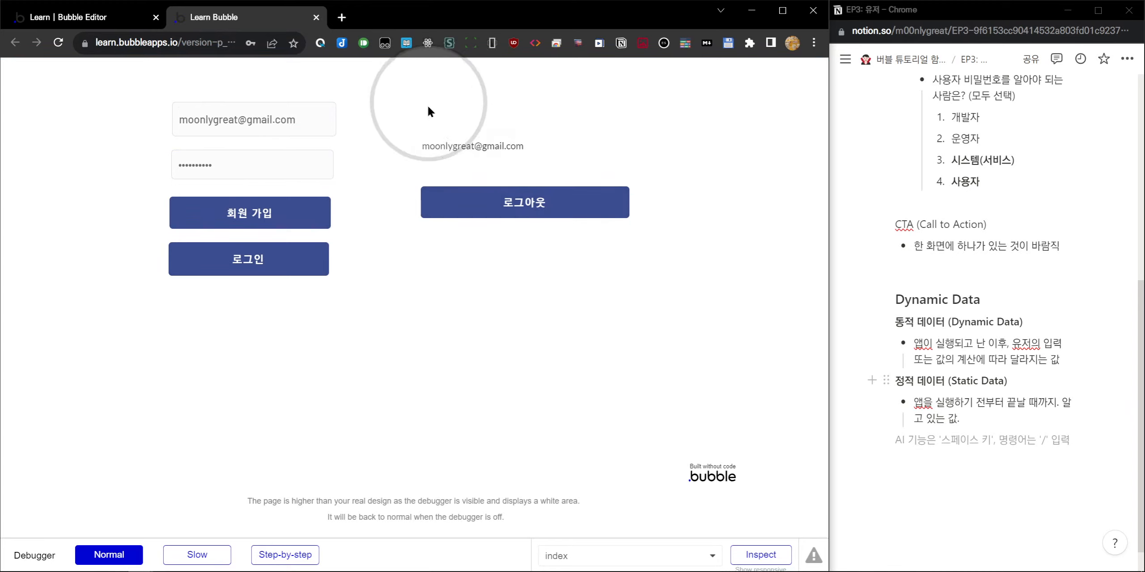
click(512, 208)
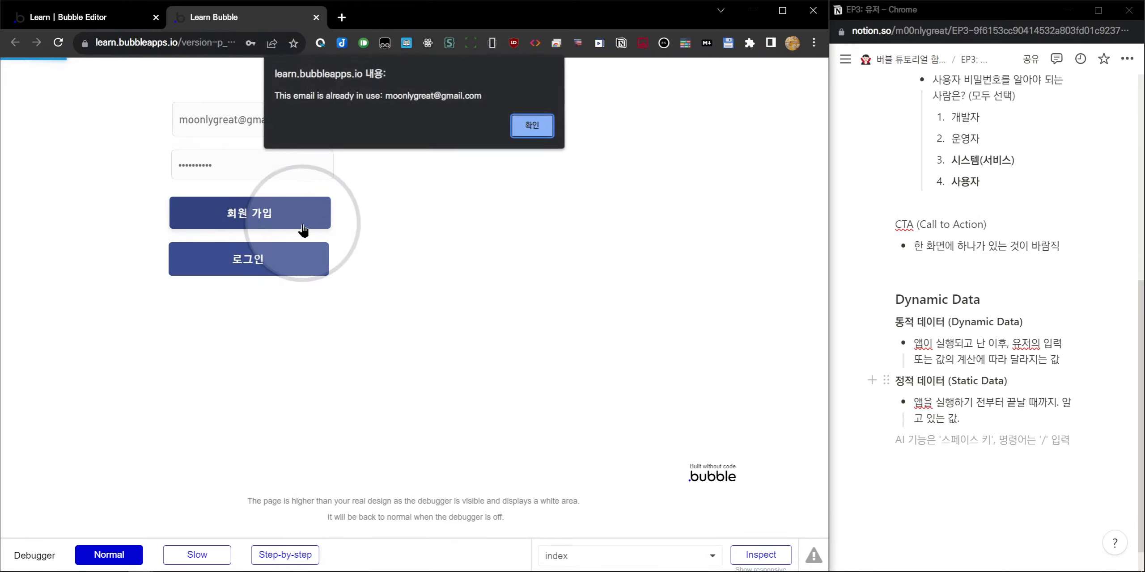
drag(297, 96, 329, 93)
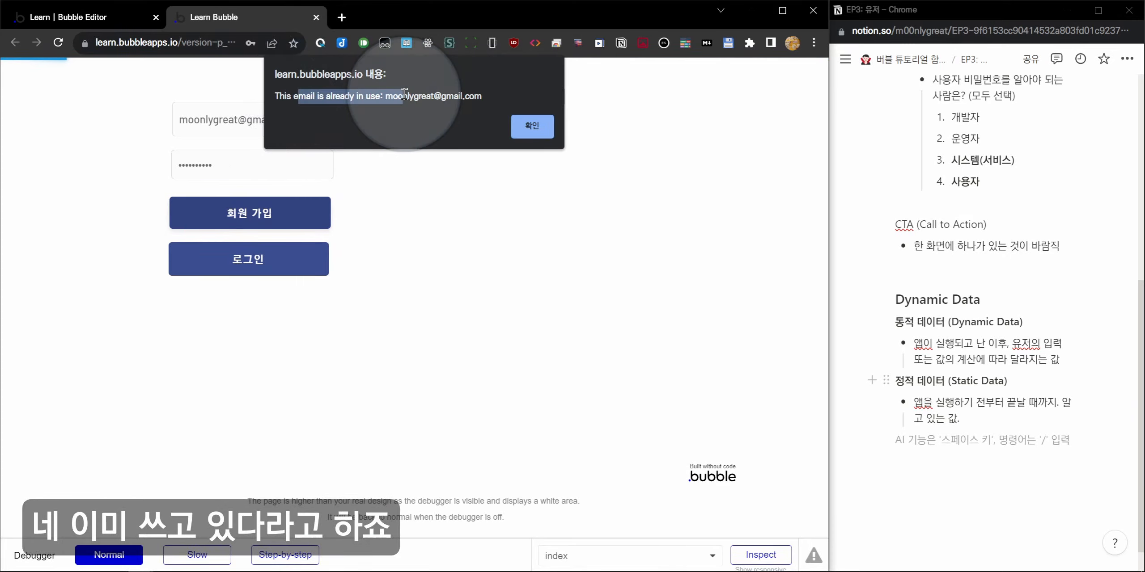
click(523, 128)
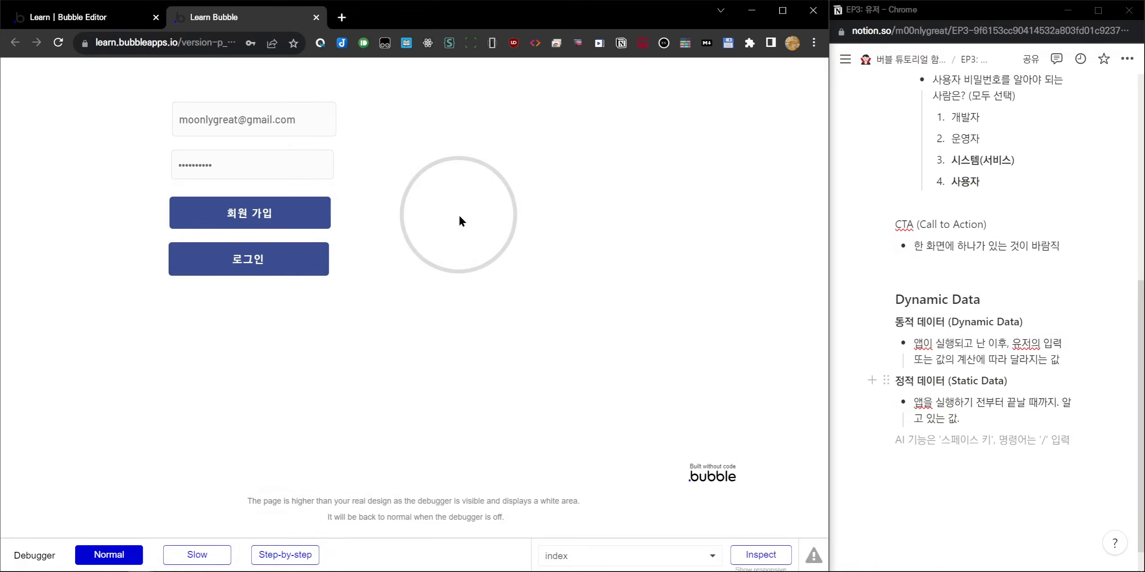
click(89, 17)
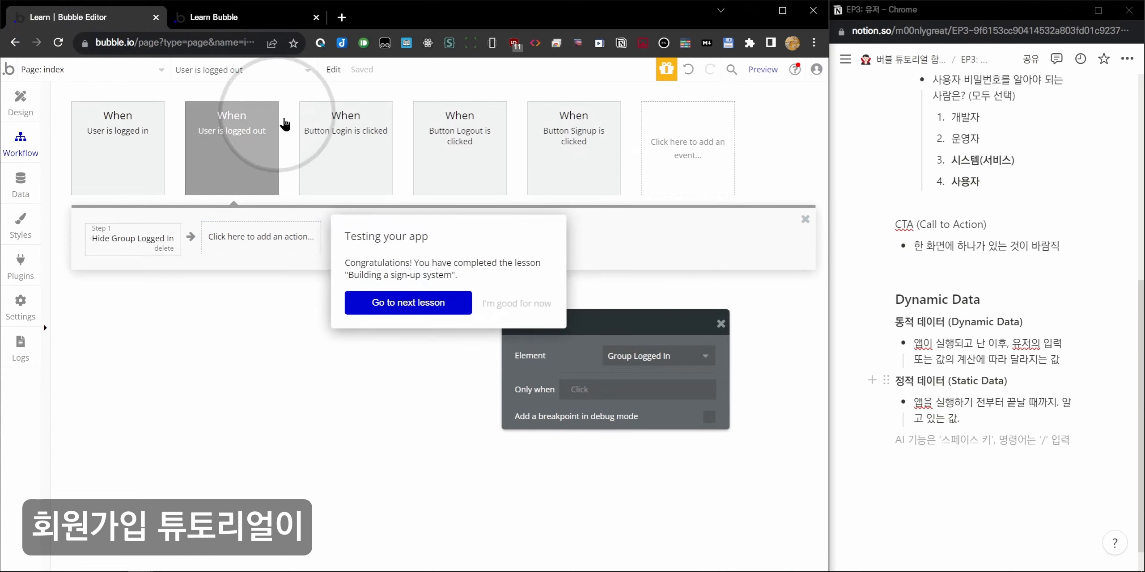
click(222, 10)
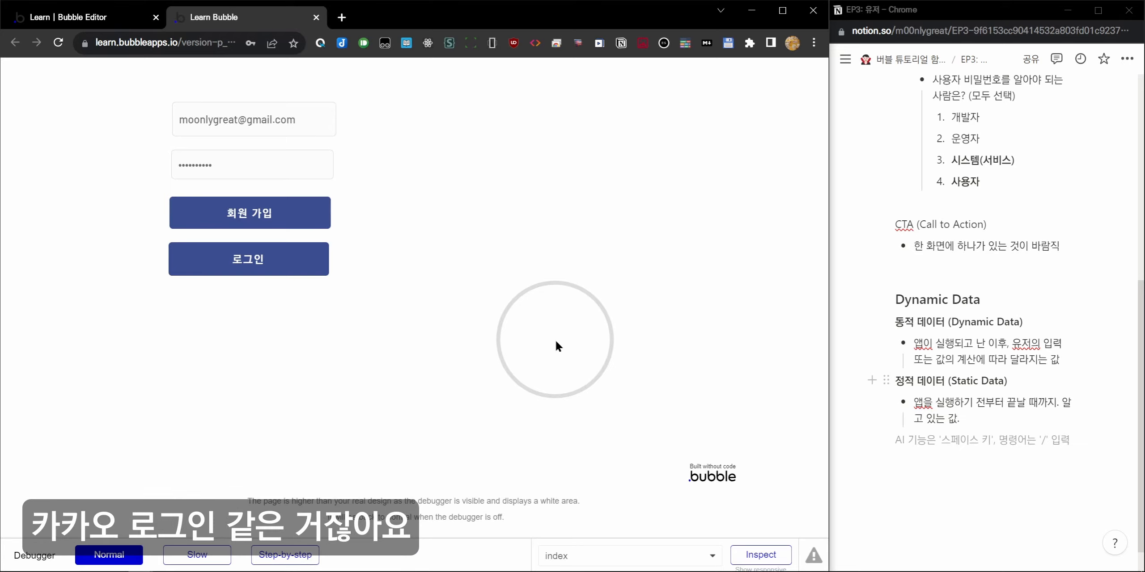
Add a Heading 2 'oAuth 2.0' with the line 'Open Authentication' beneath it.
click(979, 473)
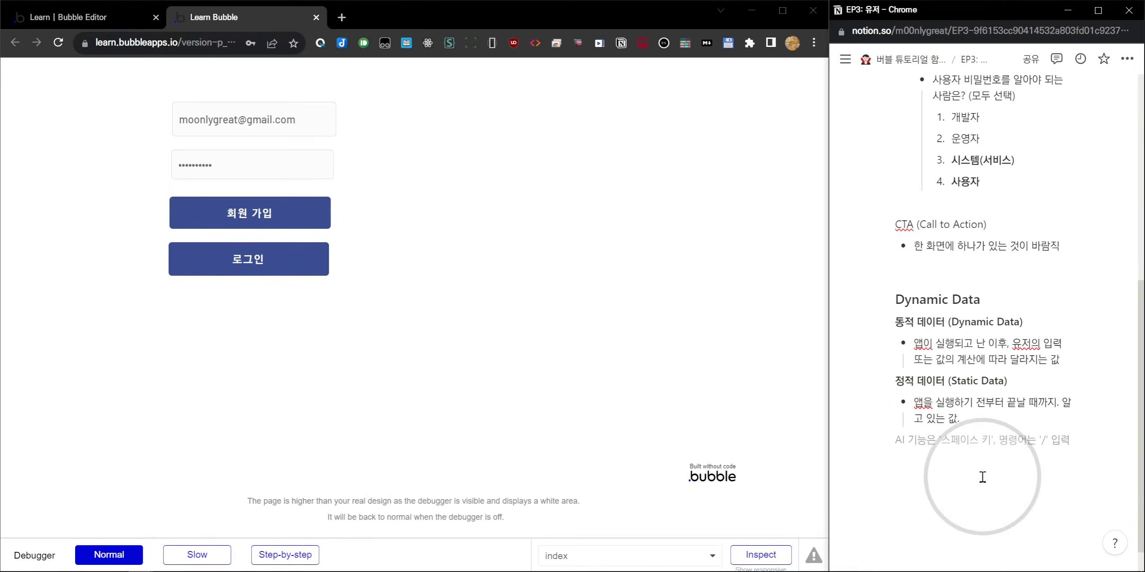
text(## o)
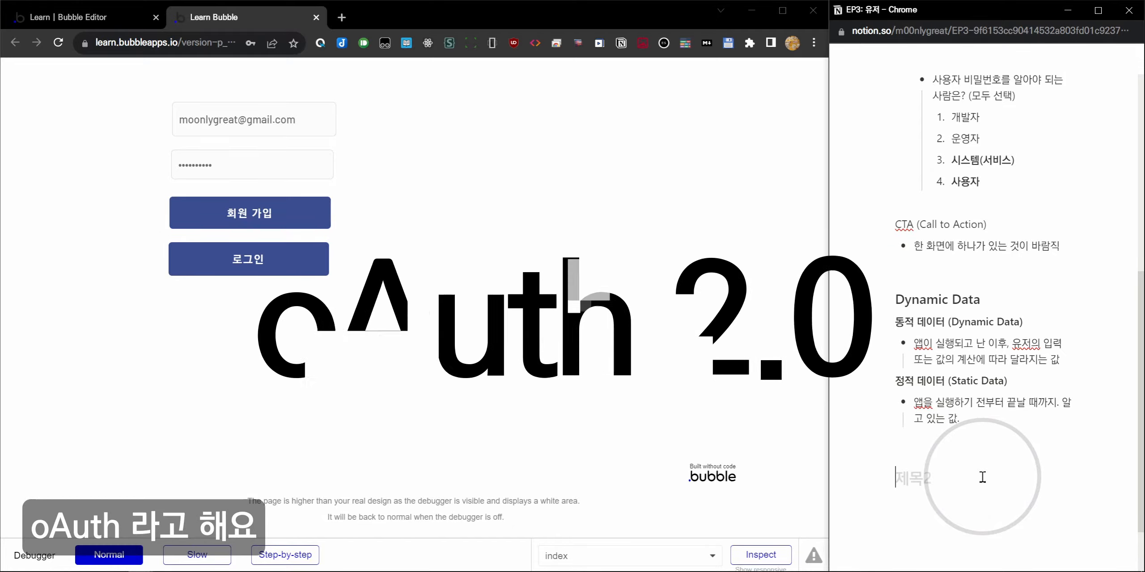
text(Auth 2.0)
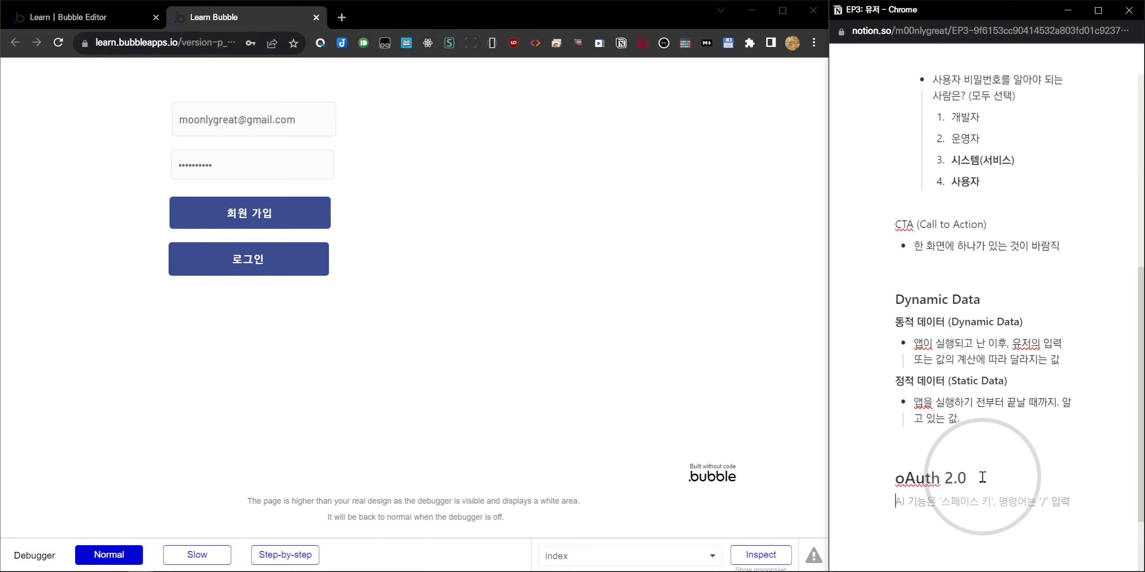
text(en Auhte)
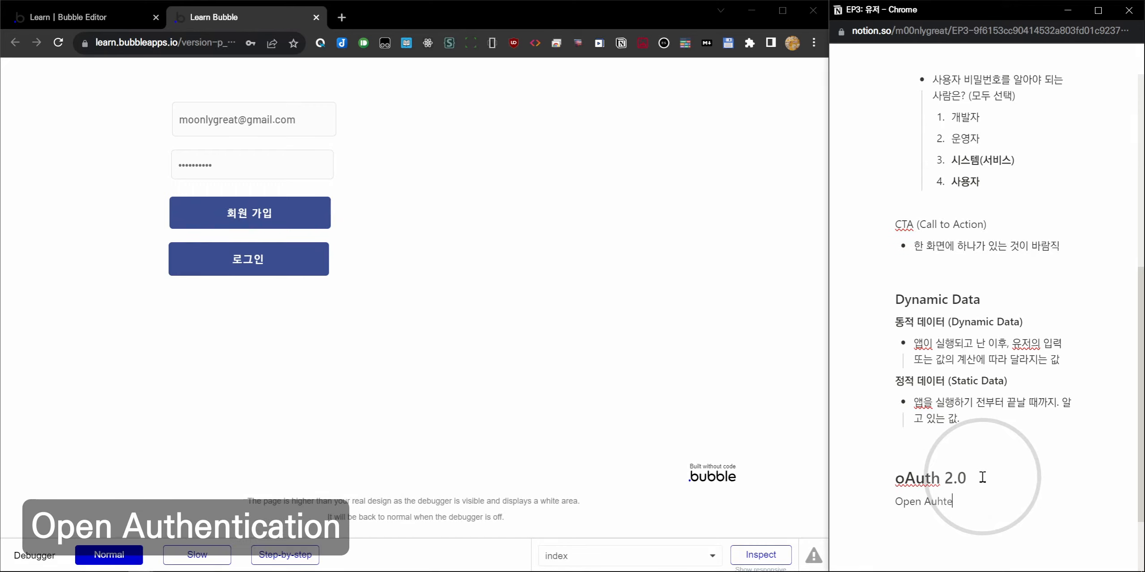
key(BackSpace)
key(BackSpace)
key(BackSpace)
text(thenticat)
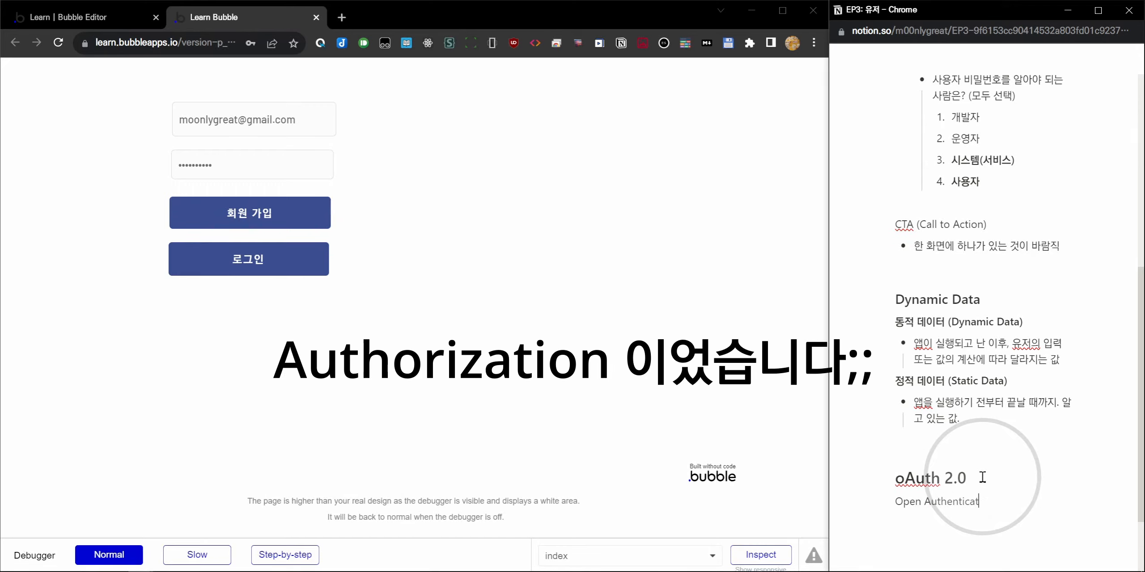
key(Return)
scroll(980, 482, down, 3)
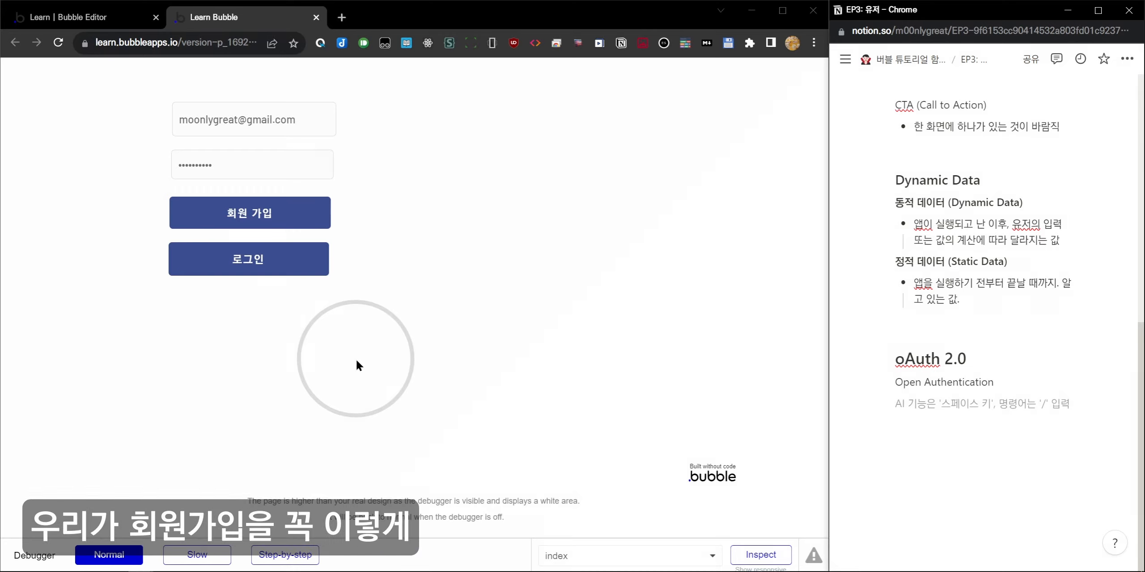
Open n-bread.bubbleapps.io/version-test in a new browser tab.
click(295, 161)
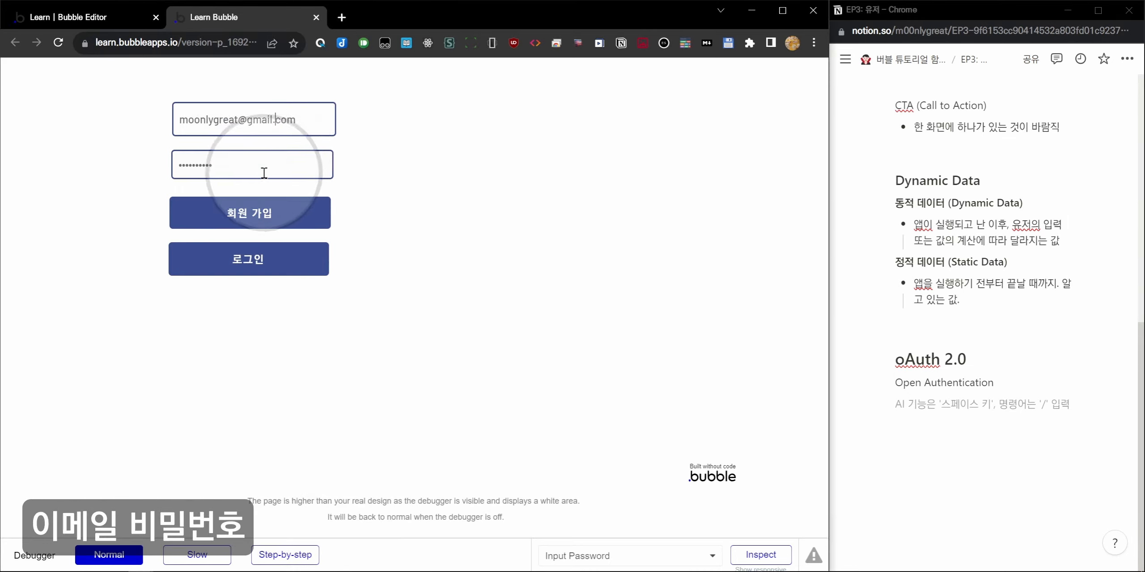
click(394, 200)
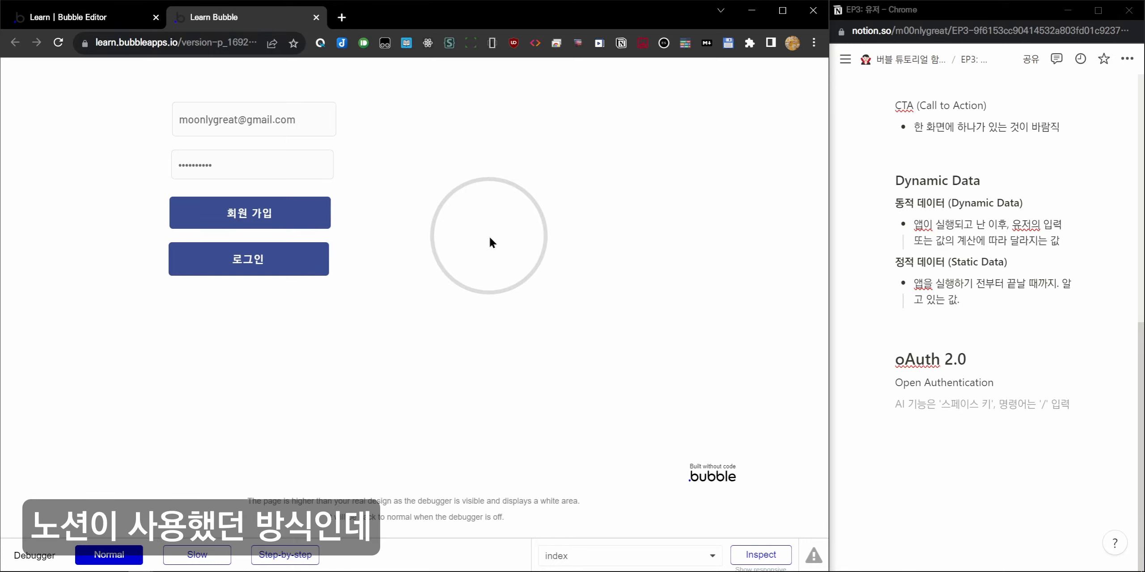
key(ctrl+l)
text(n-bread)
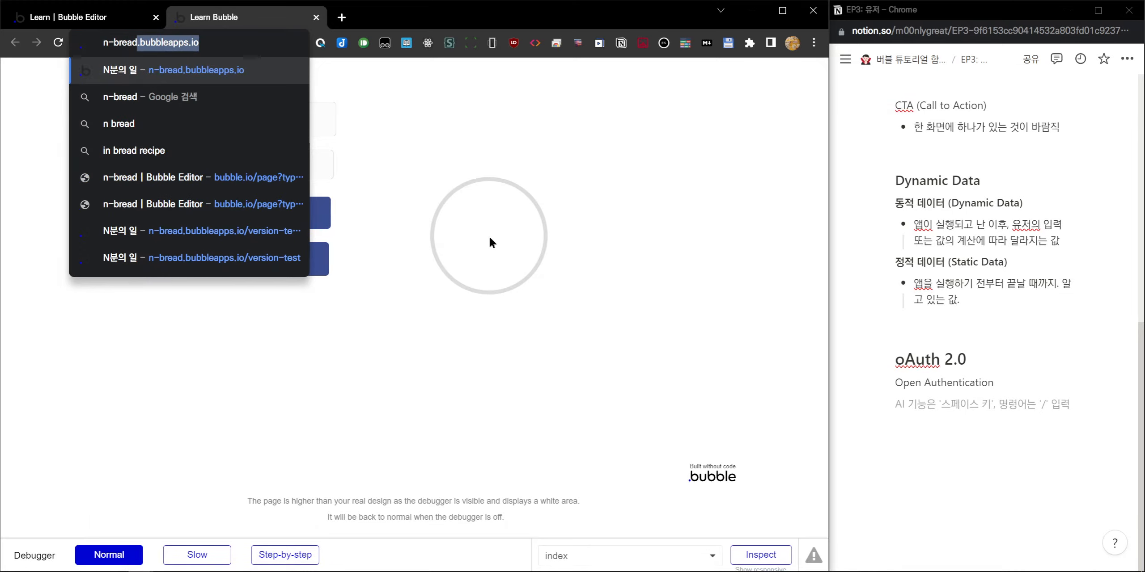
key(Right)
text(/version-test)
key(alt+Return)
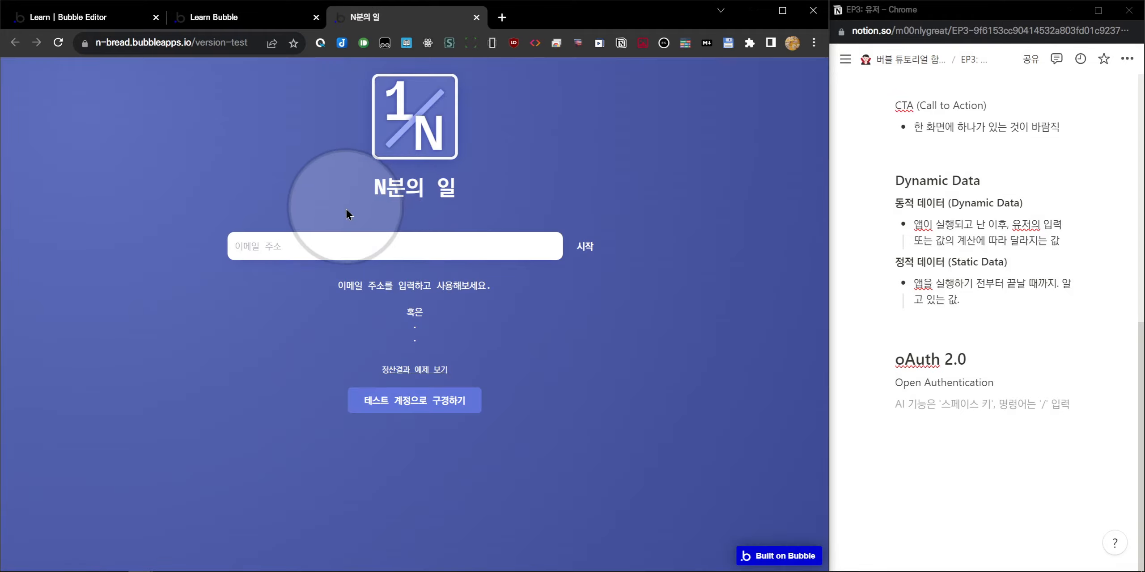
Enter an email address and click 시작 to request the 4-digit verification code.
click(339, 244)
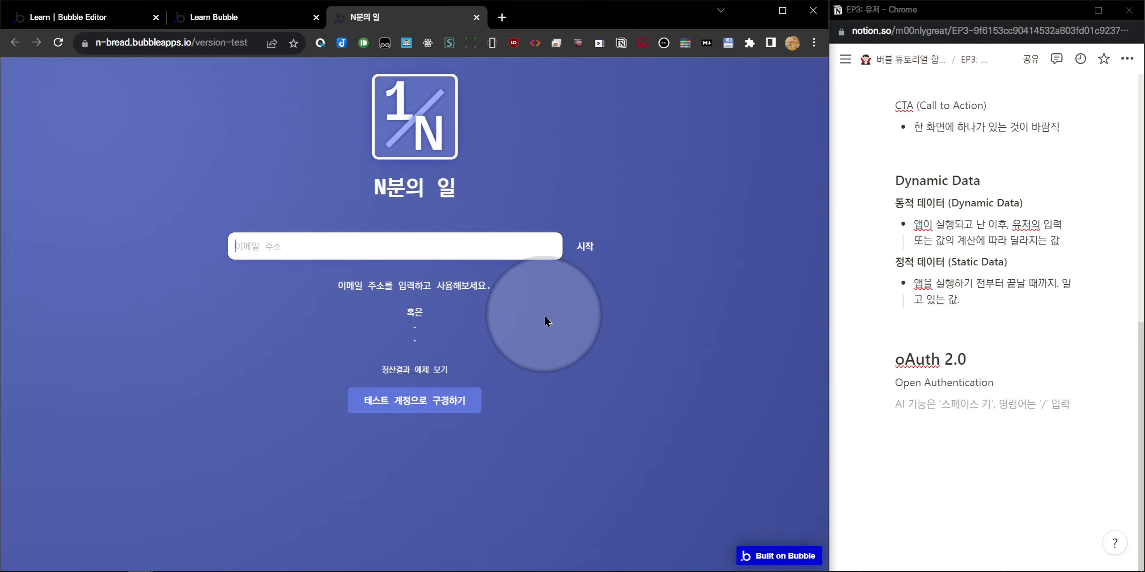
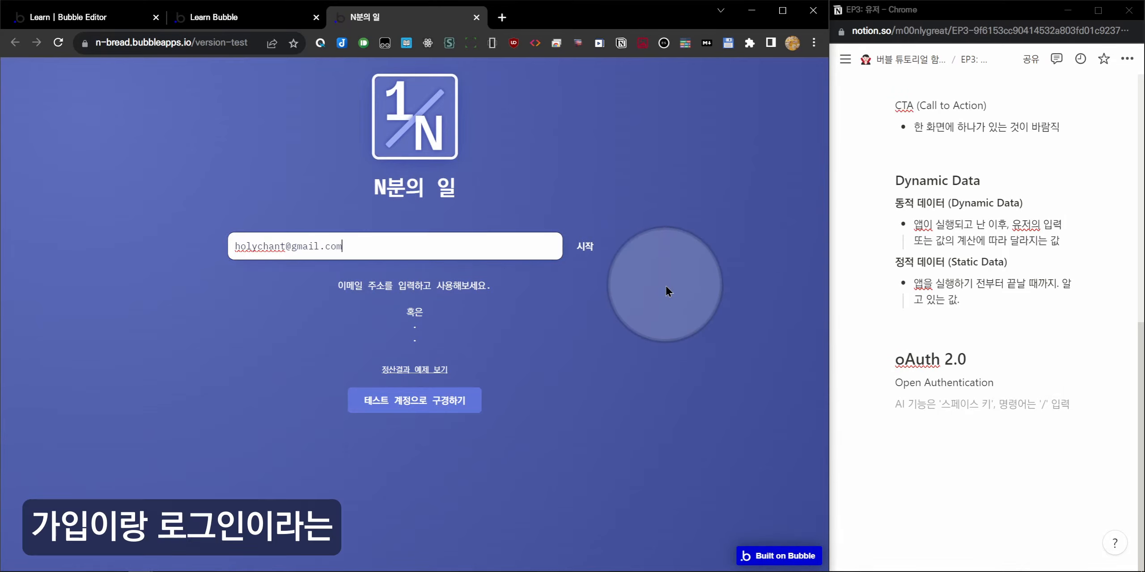
click(594, 250)
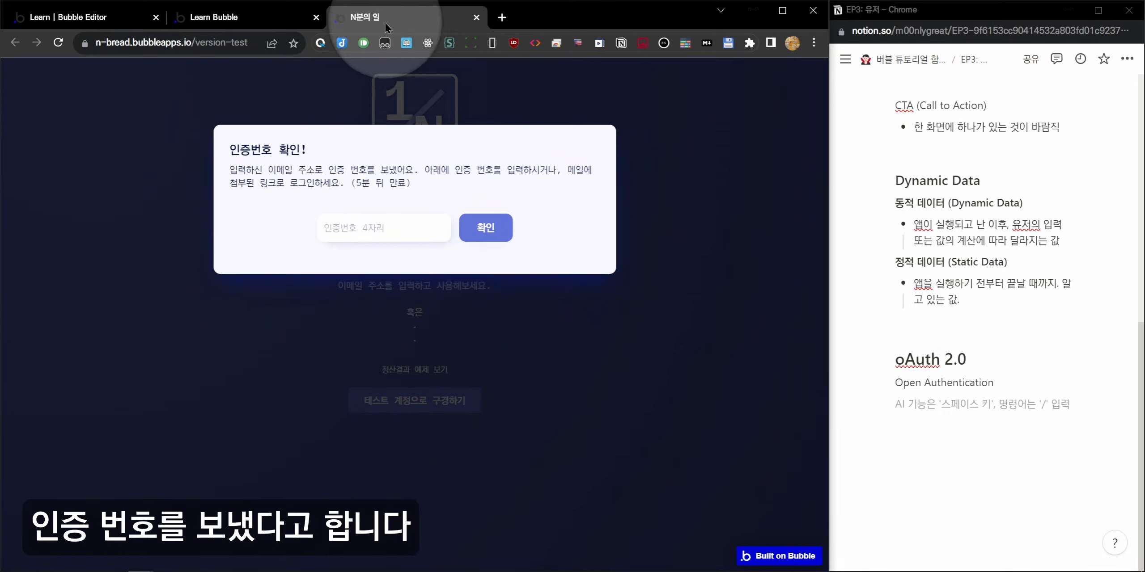
click(501, 17)
Read the code in Gmail, enter it in the app with 확인, then log out.
text(gmail.com)
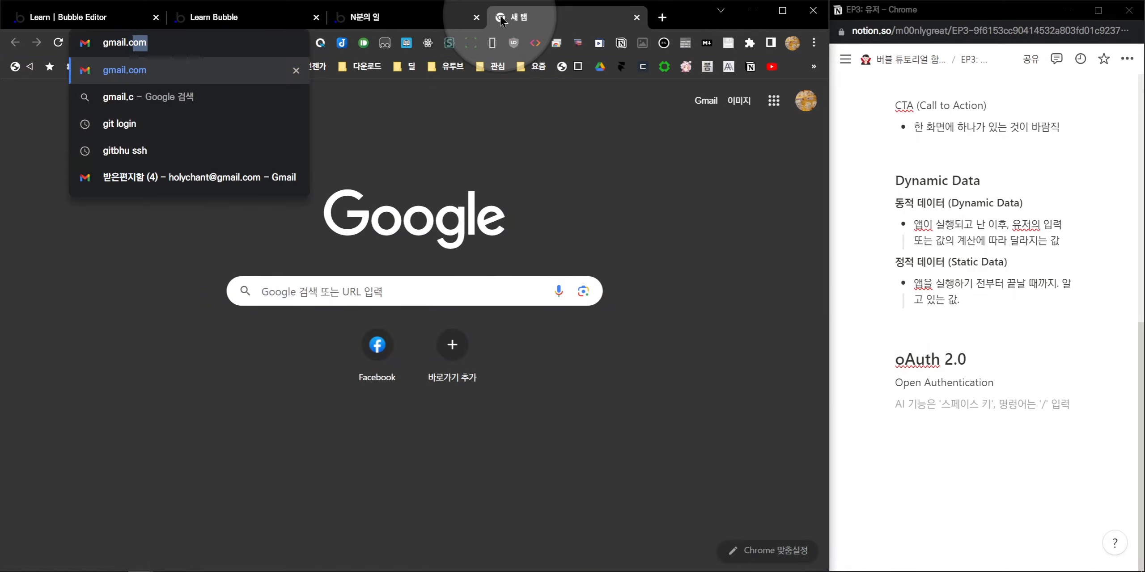
key(Return)
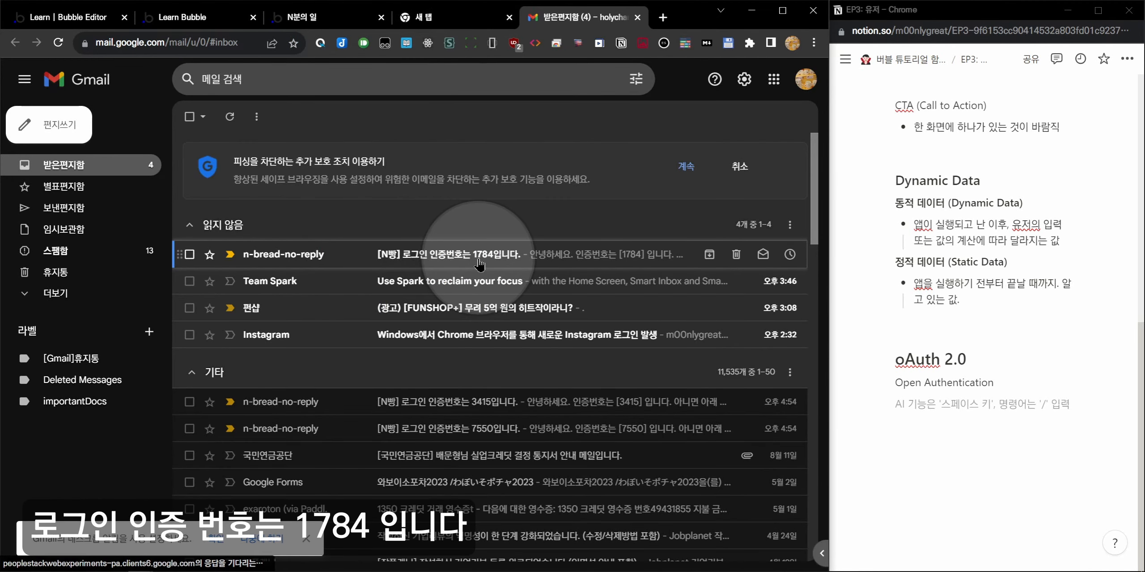
click(336, 17)
click(396, 219)
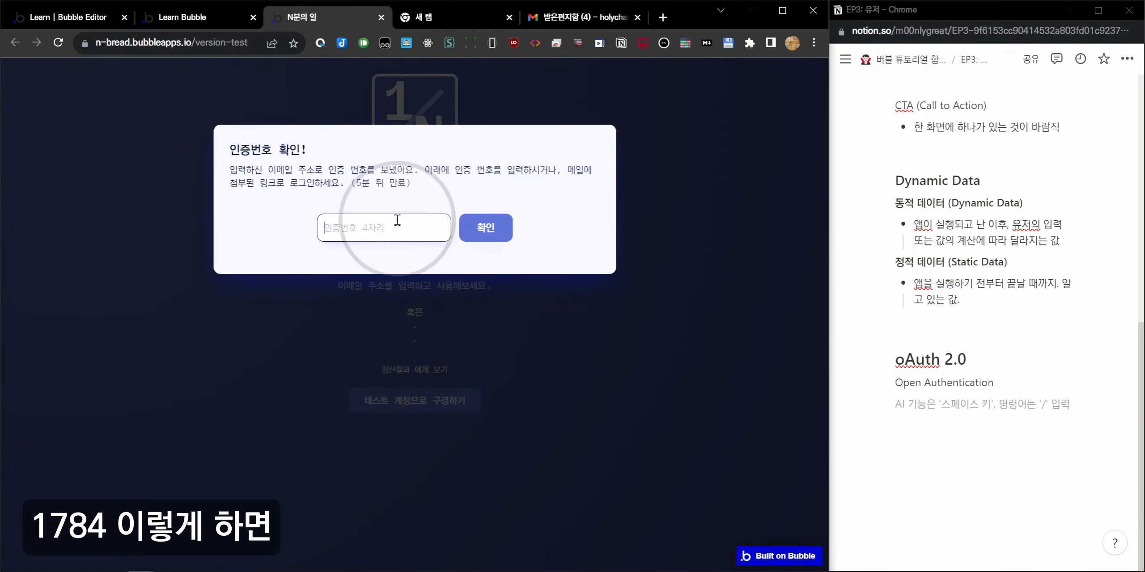
click(483, 227)
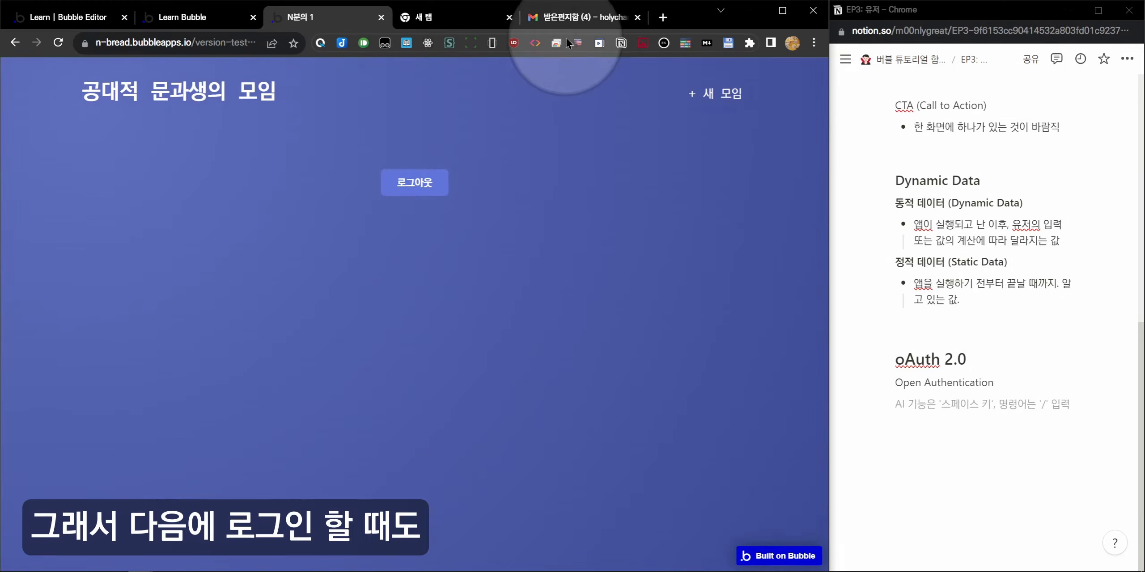
click(419, 181)
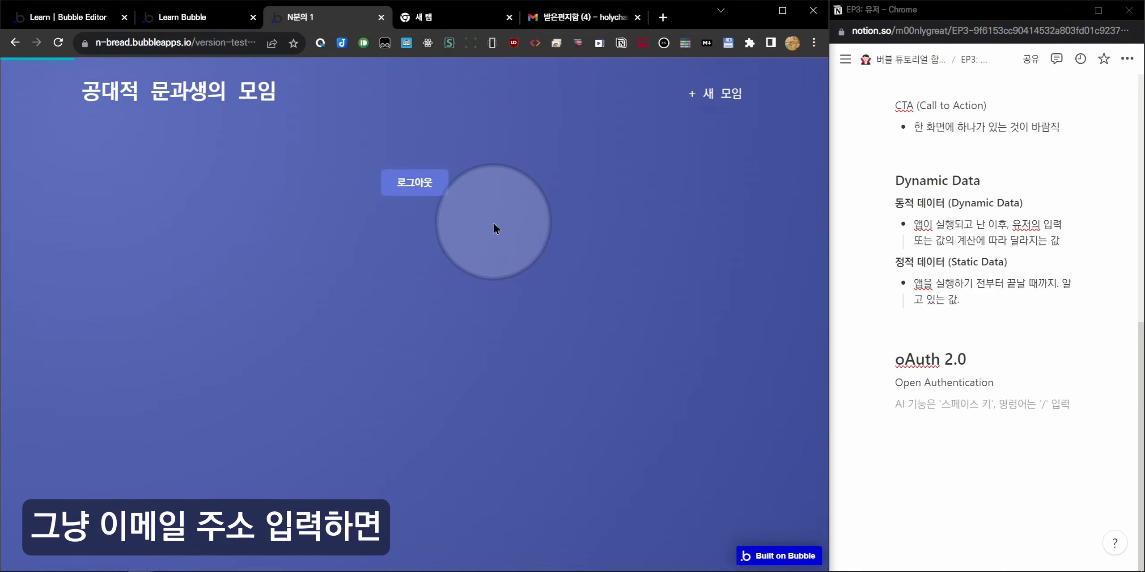
Log in with a second email address and its emailed code, then log out again.
click(342, 238)
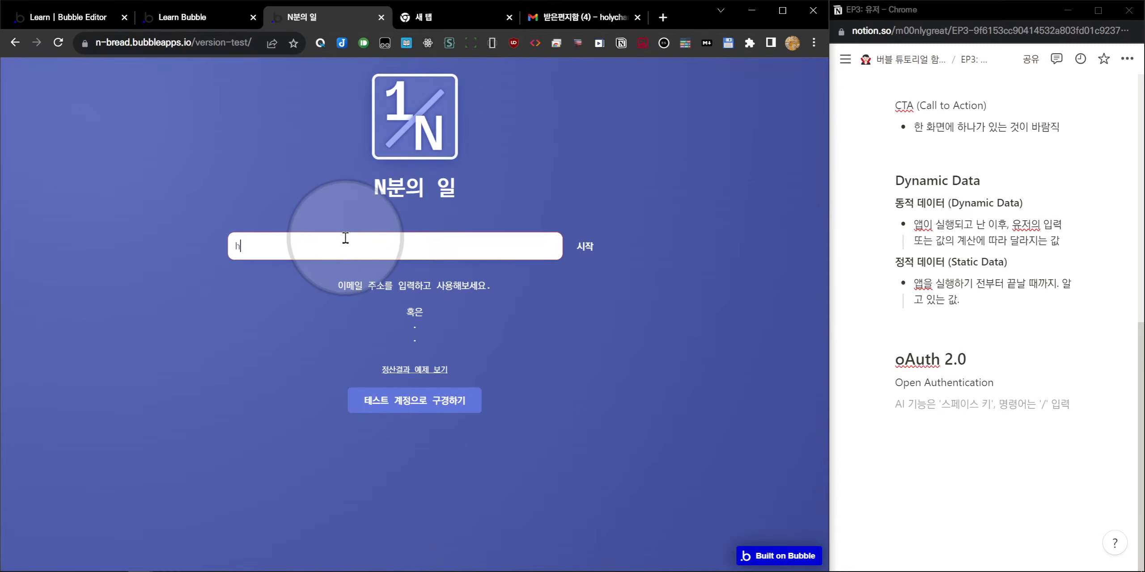
click(584, 246)
click(584, 18)
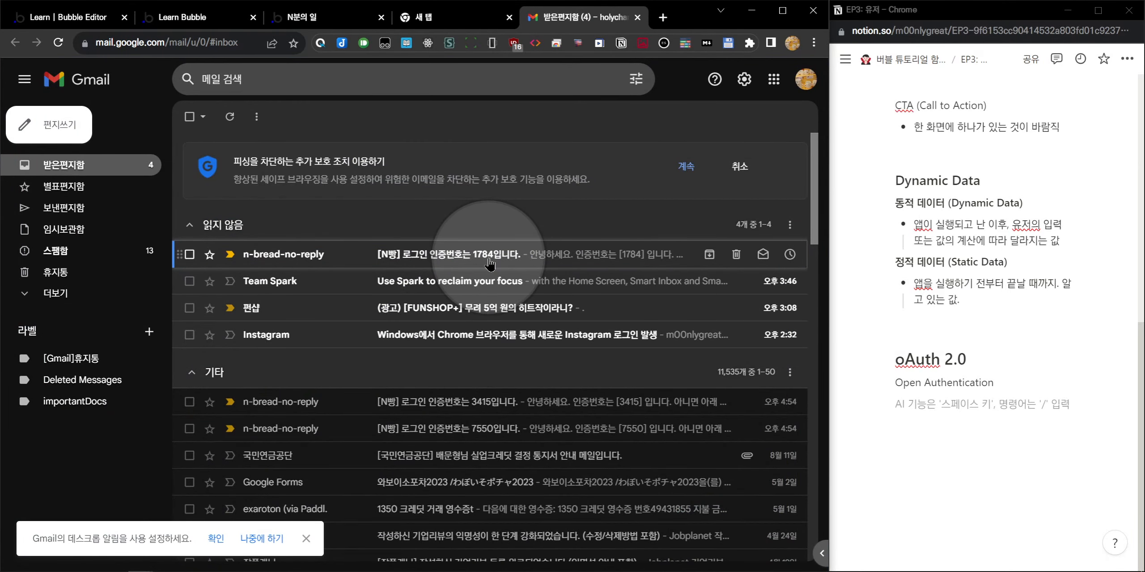
click(292, 17)
click(385, 226)
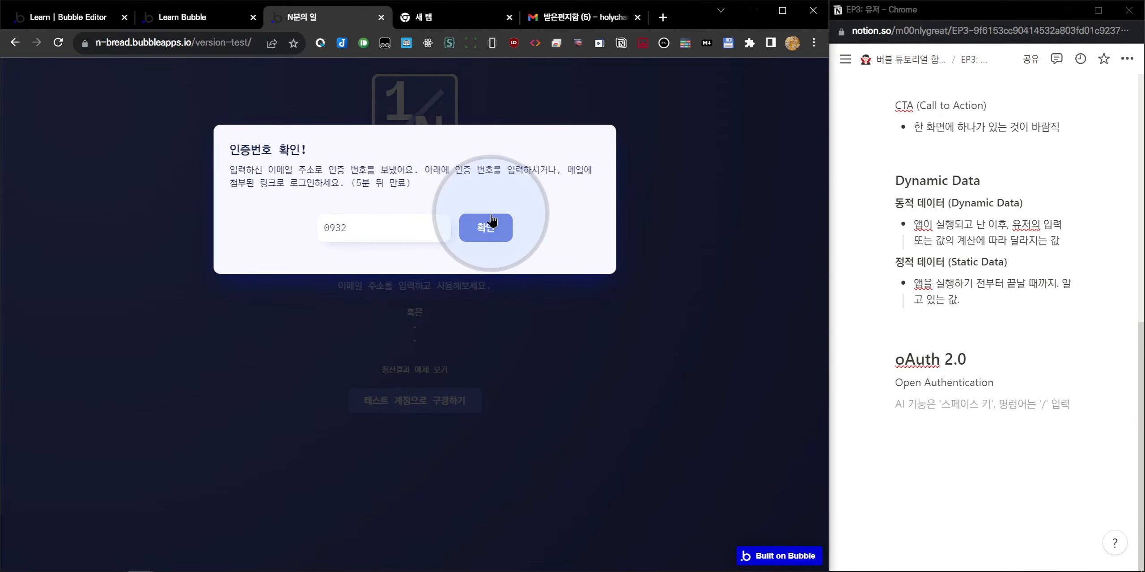
click(492, 220)
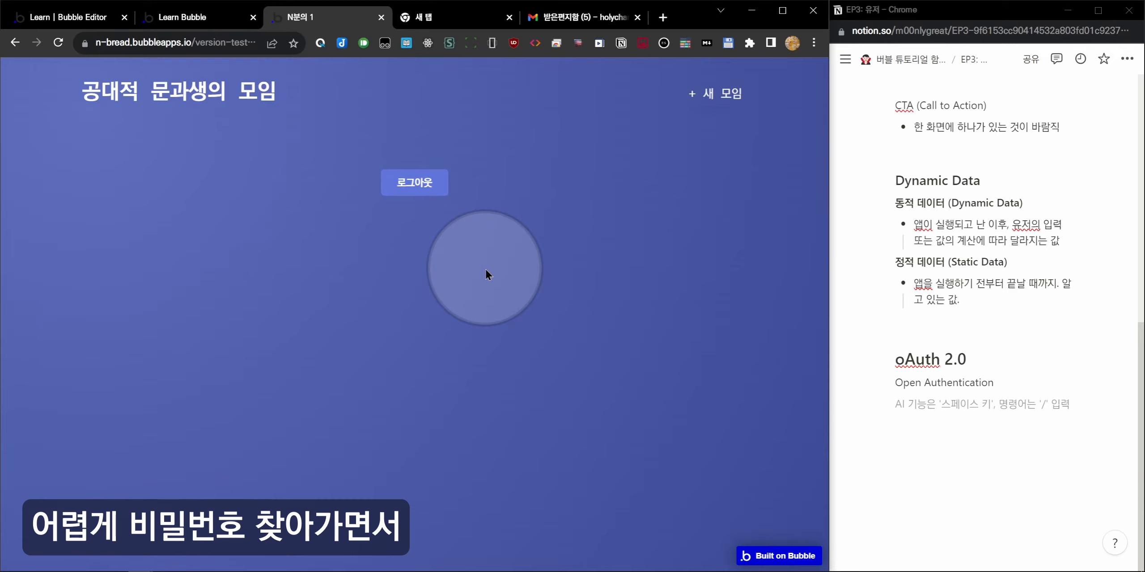
click(571, 25)
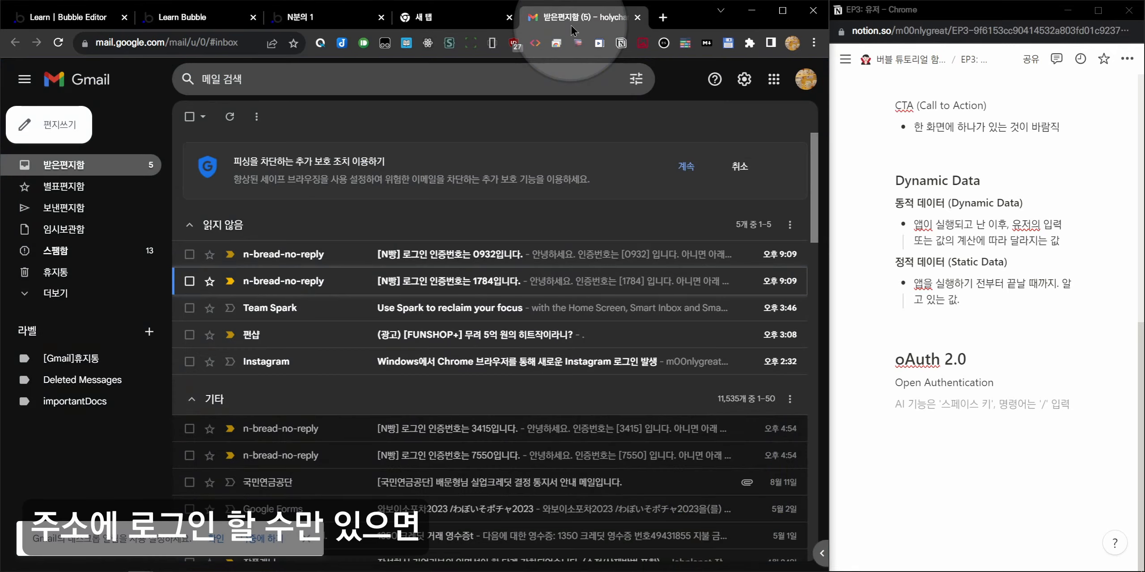
click(313, 18)
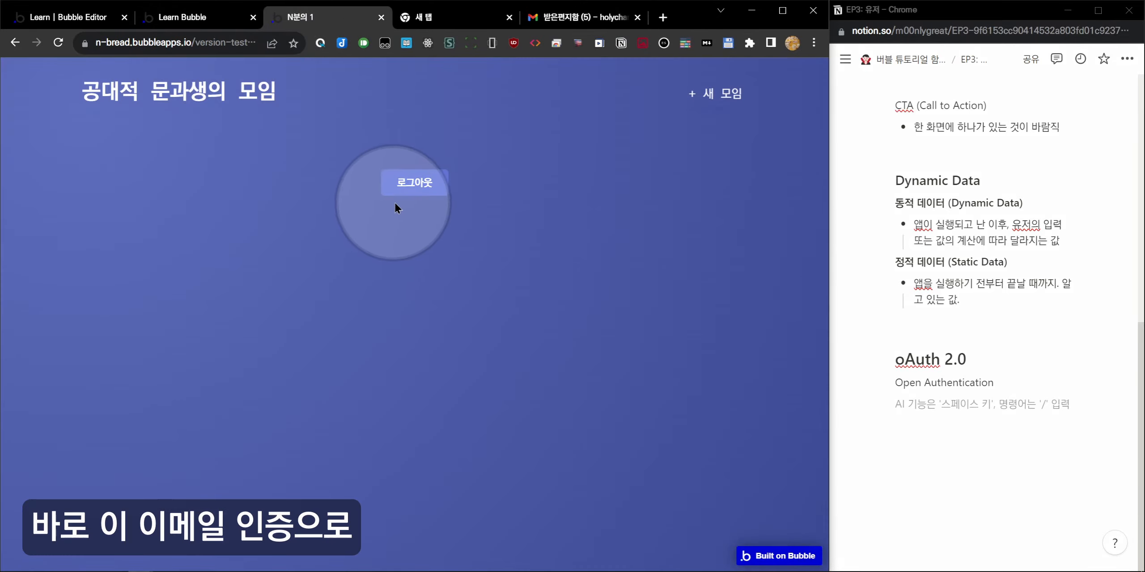
click(396, 182)
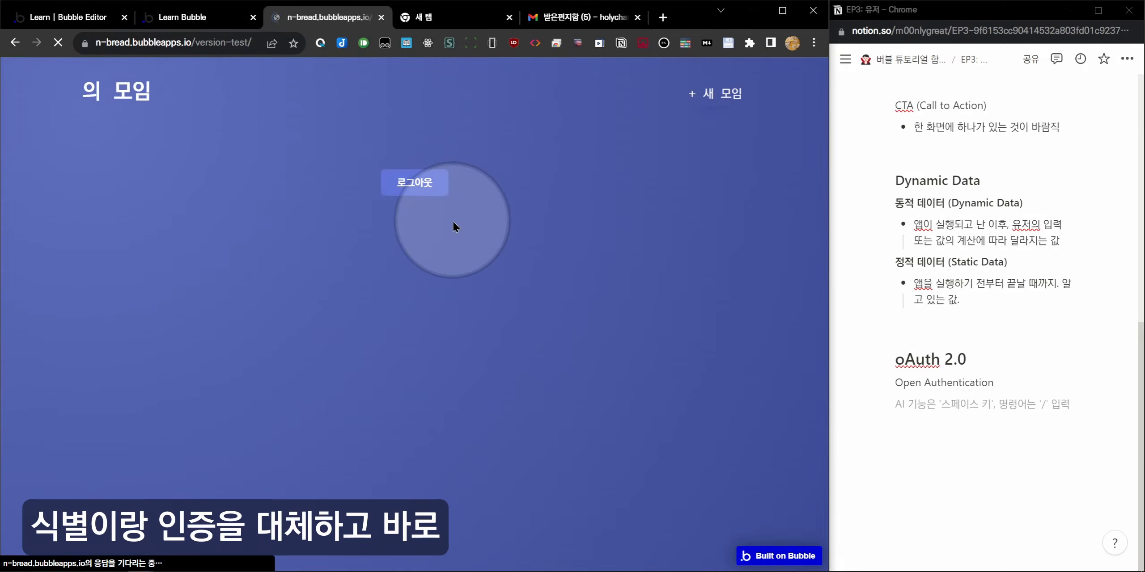
drag(455, 196, 387, 196)
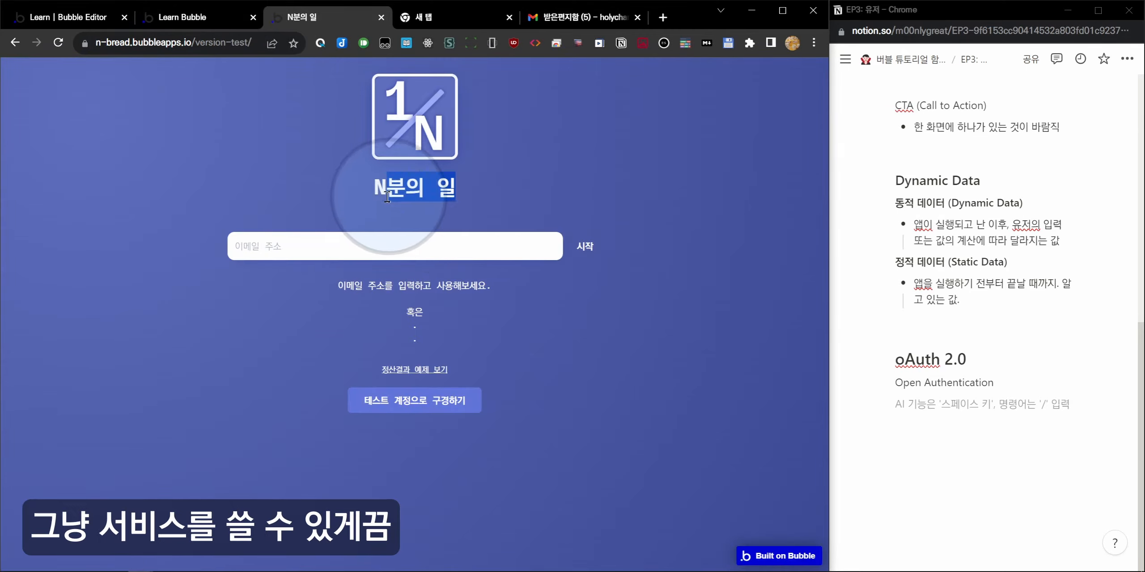
click(387, 196)
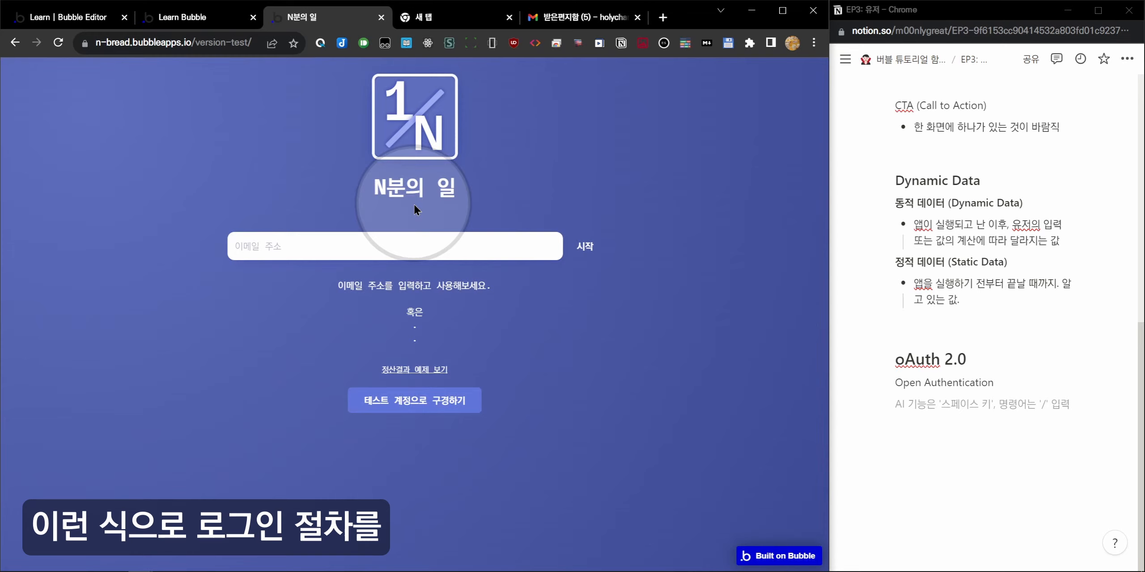
Close the N분의 일 tab and return to the Learn Bubble preview with its filled sign-up form.
middle_click(314, 20)
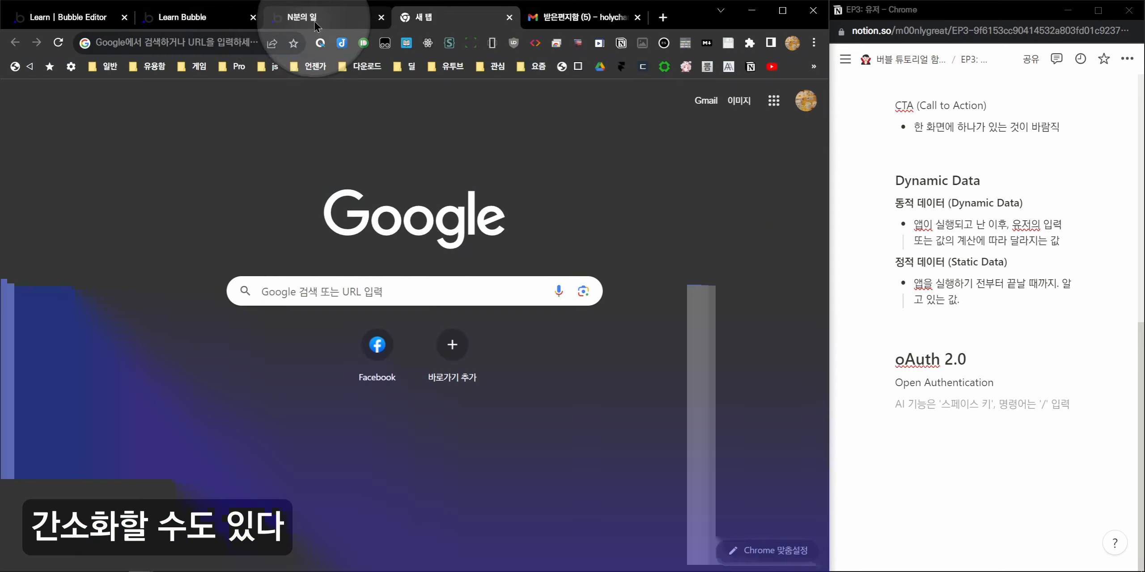
click(197, 20)
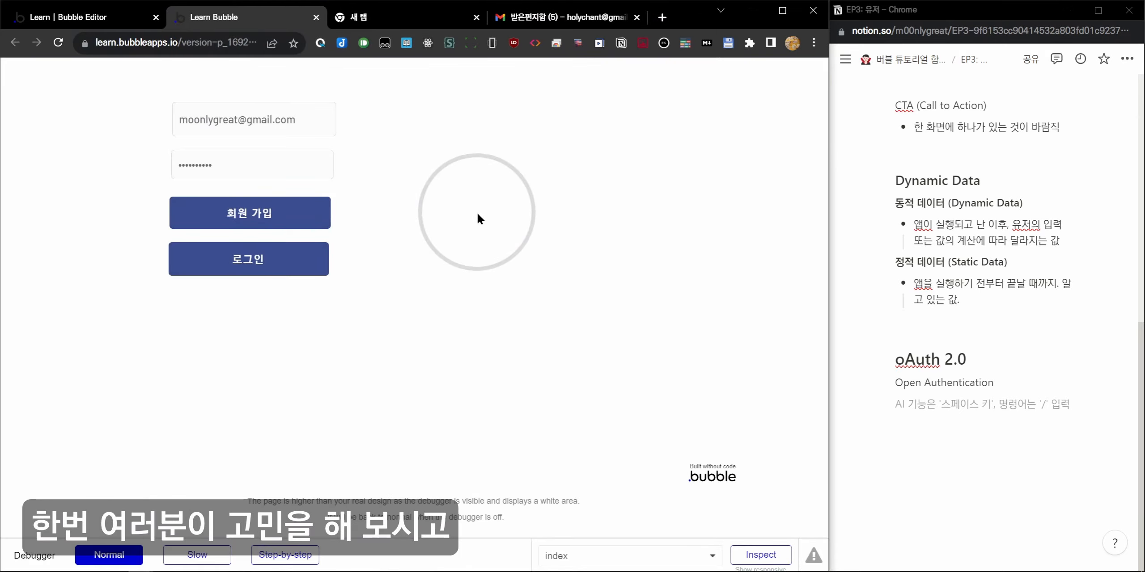